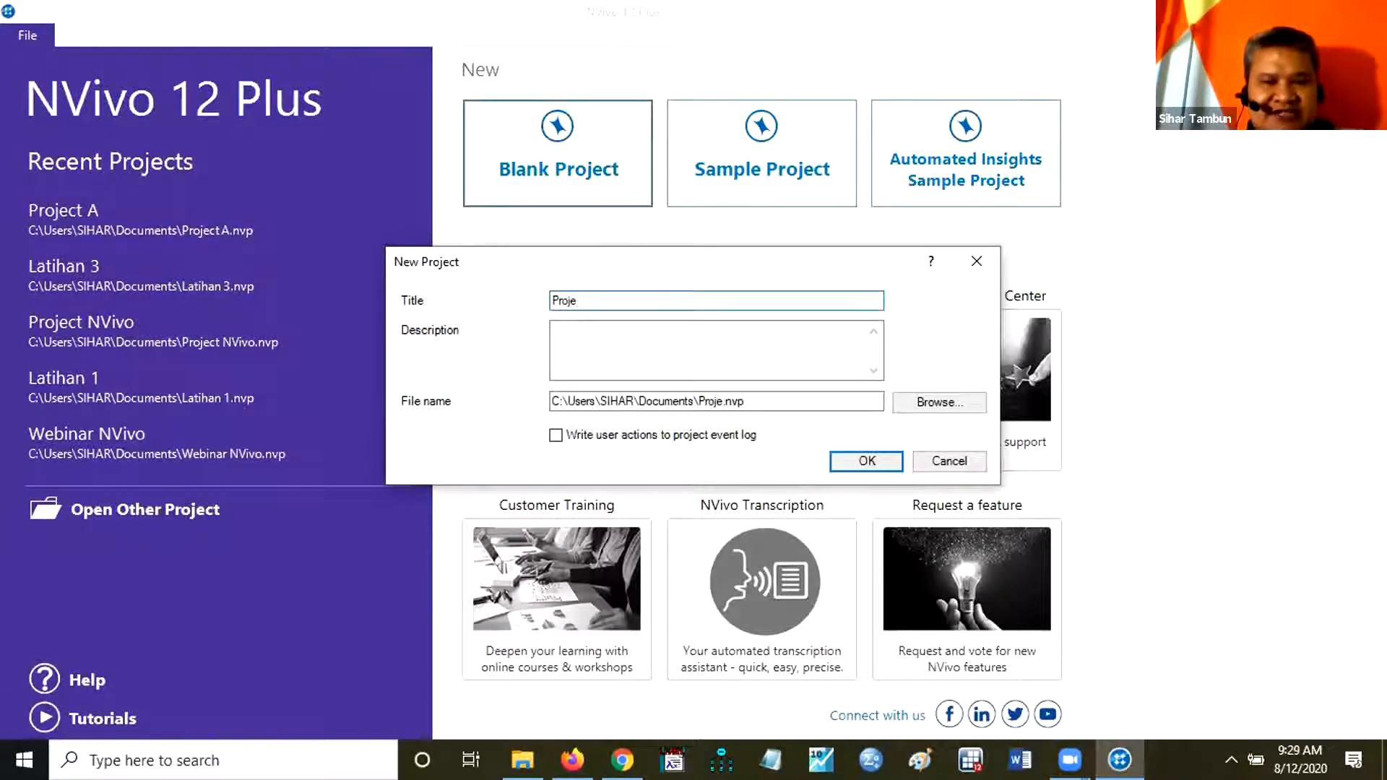
Create a blank project titled Project UNP1 with the default file location and close the Quick Start Steps page.
{"action": "type", "text": "ct UN"}
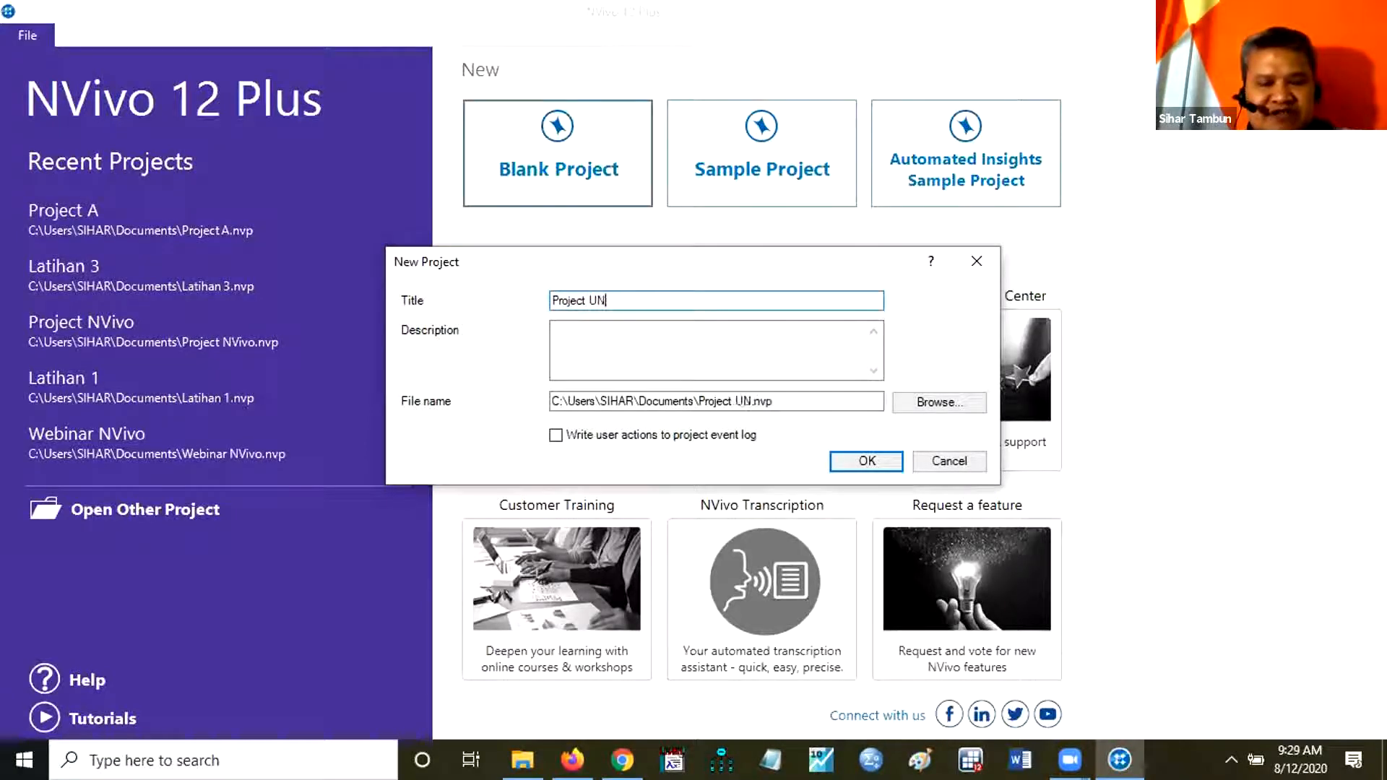
{"action": "type", "text": "P"}
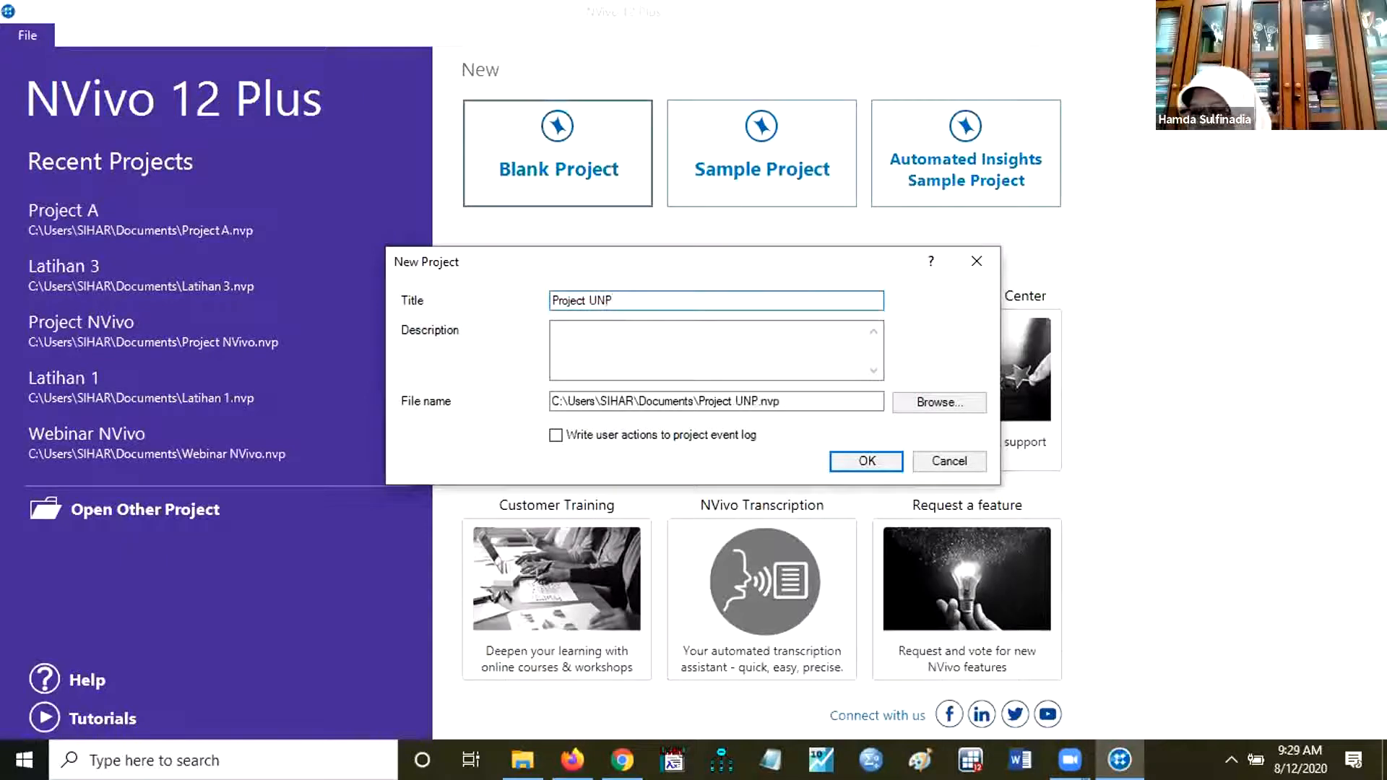
{"action": "type", "text": "1"}
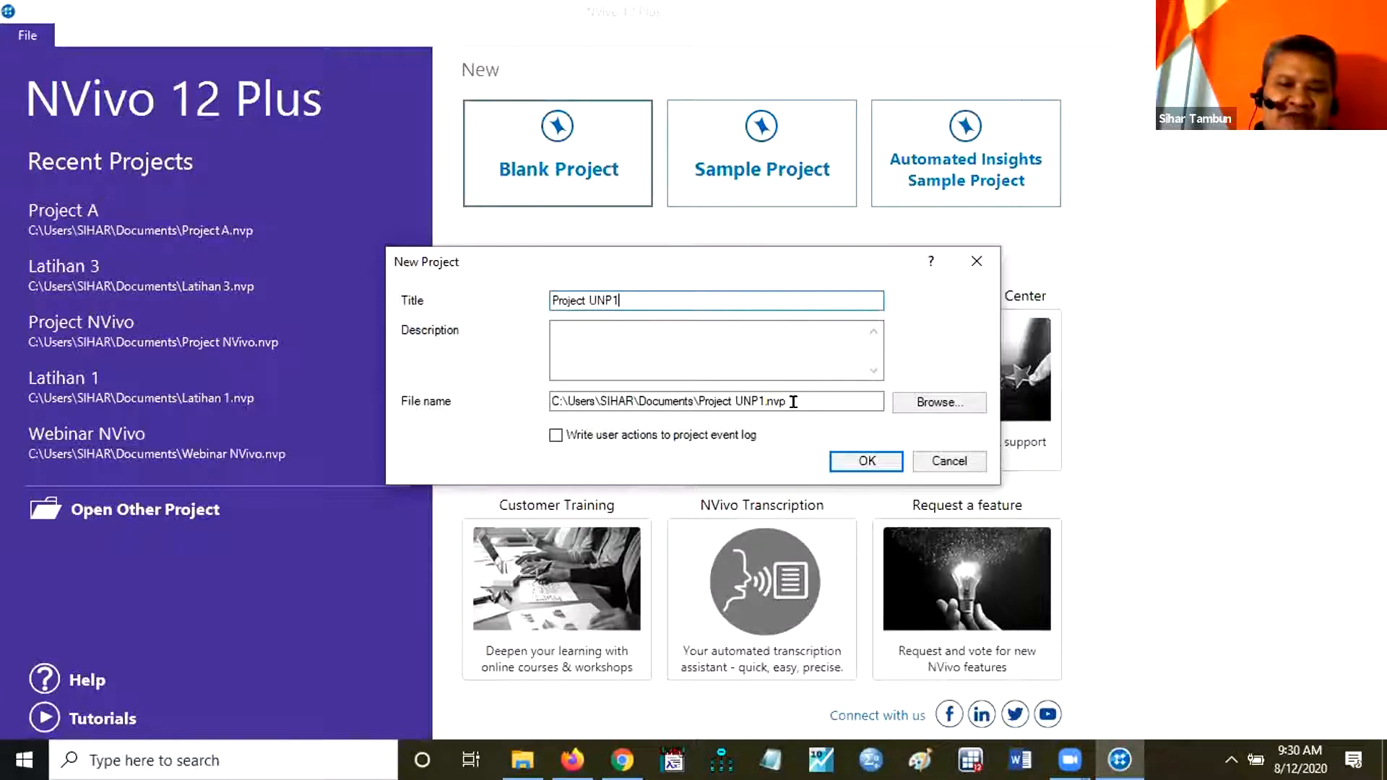
{"action": "left_click_drag", "start_coordinate": [793, 402], "coordinate": [549, 404]}
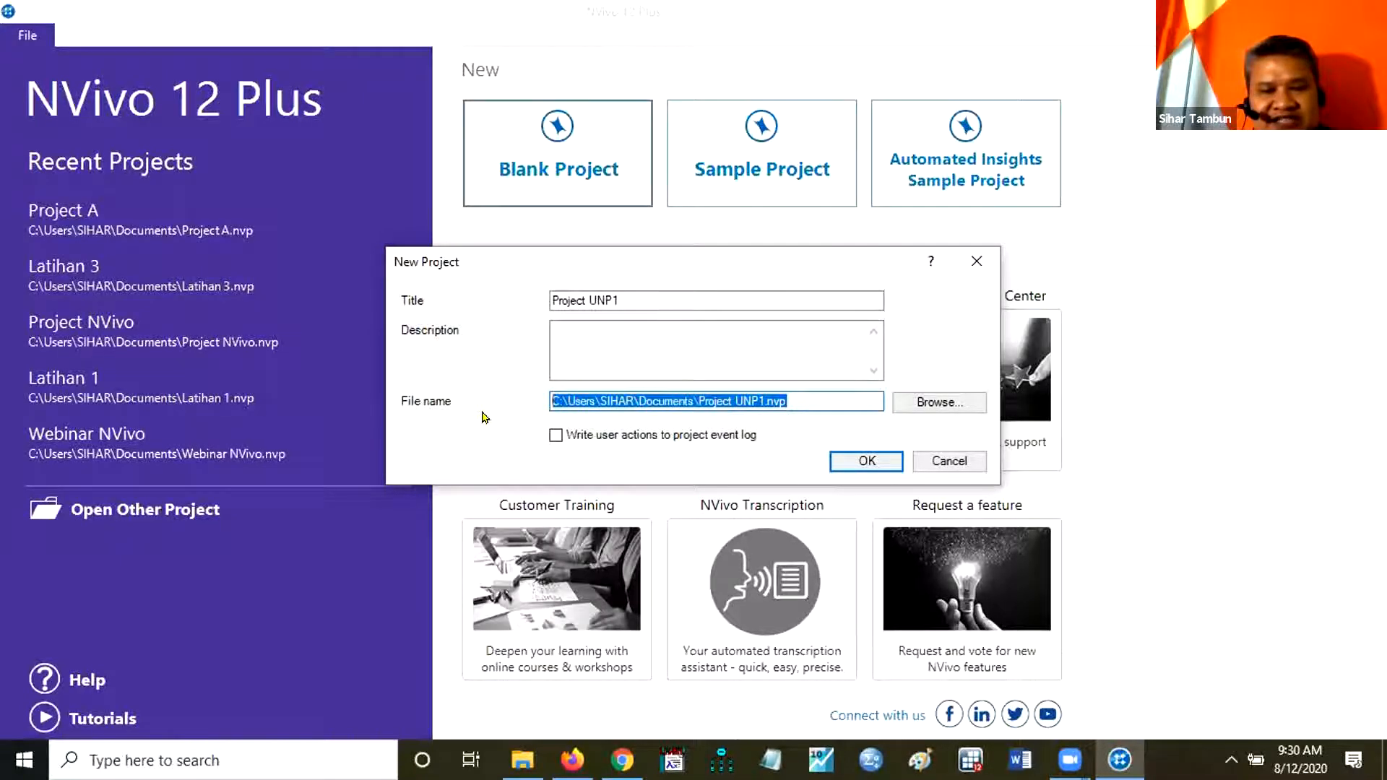
{"action": "left_click", "coordinate": [857, 398]}
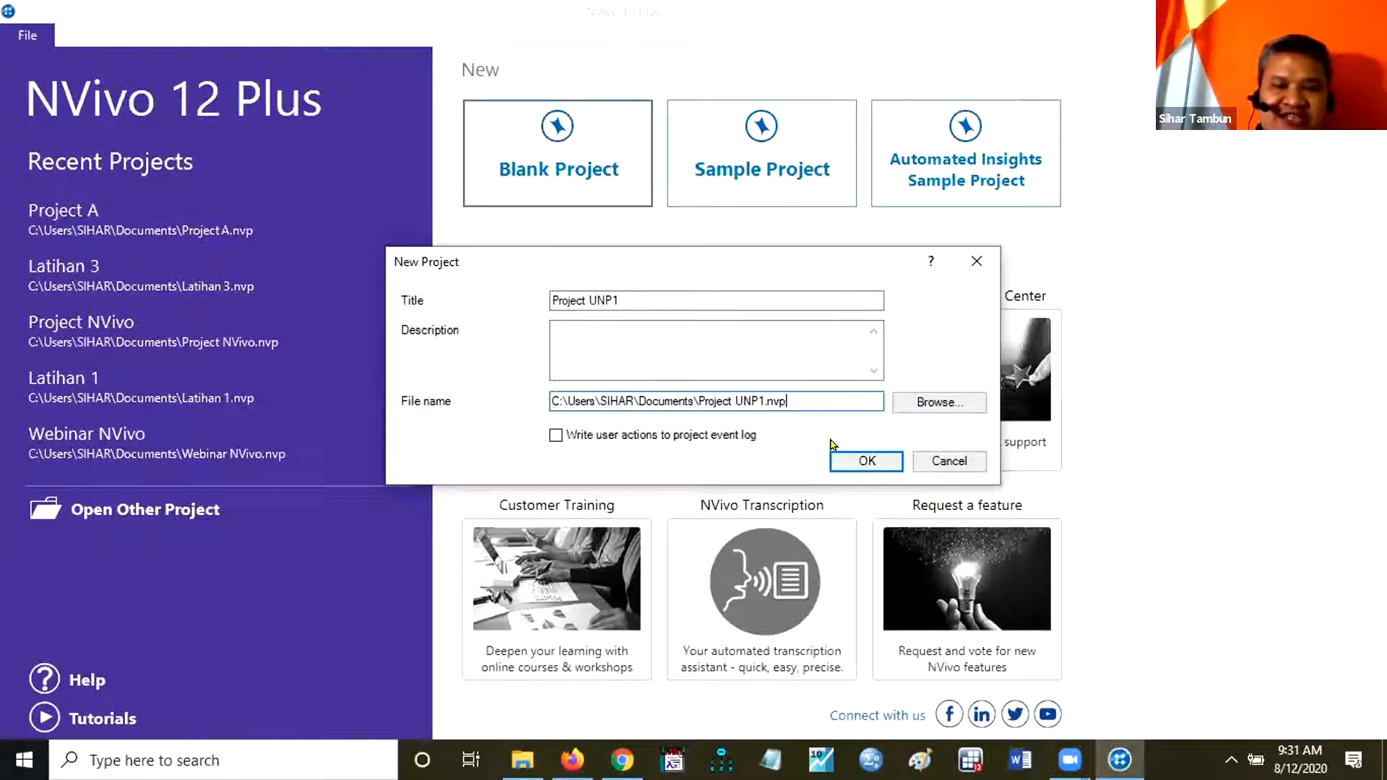
{"action": "left_click", "coordinate": [866, 462]}
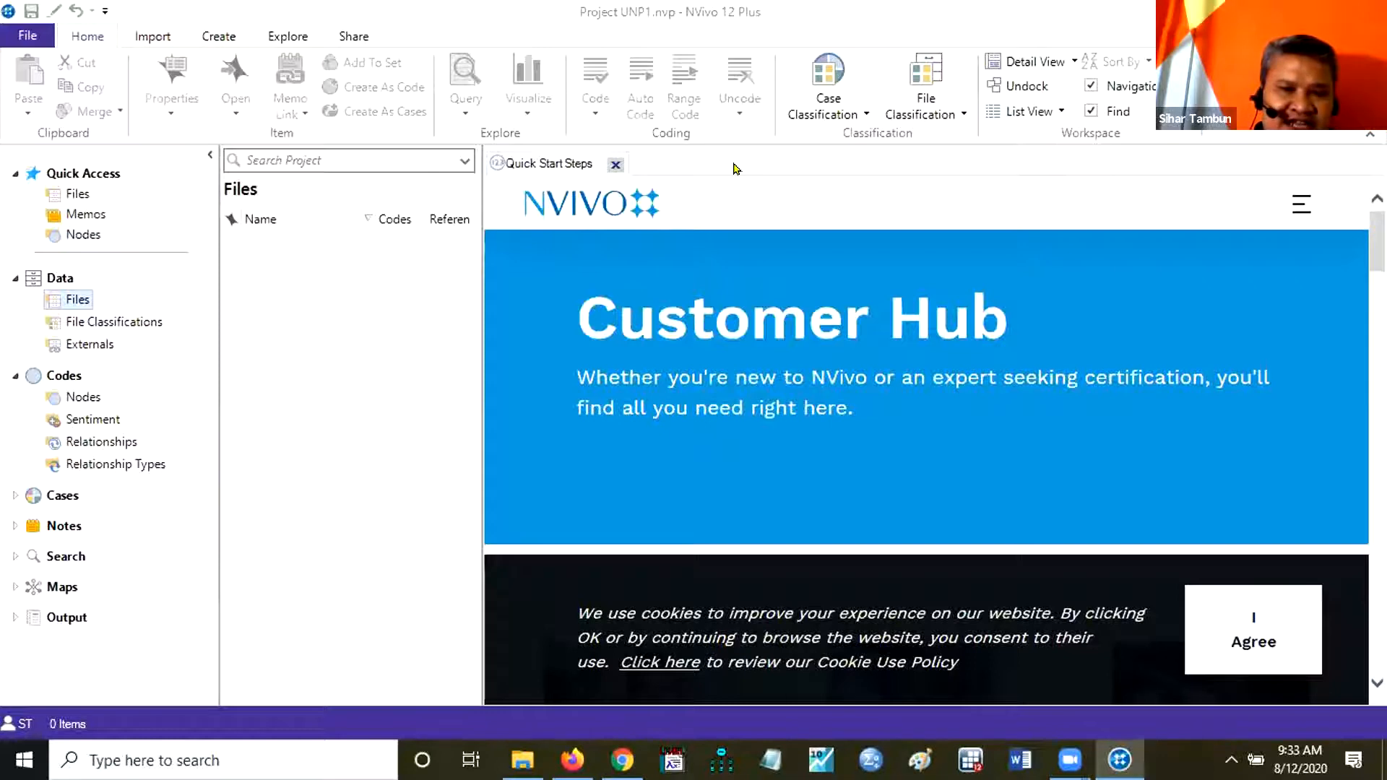
{"action": "left_click", "coordinate": [615, 164]}
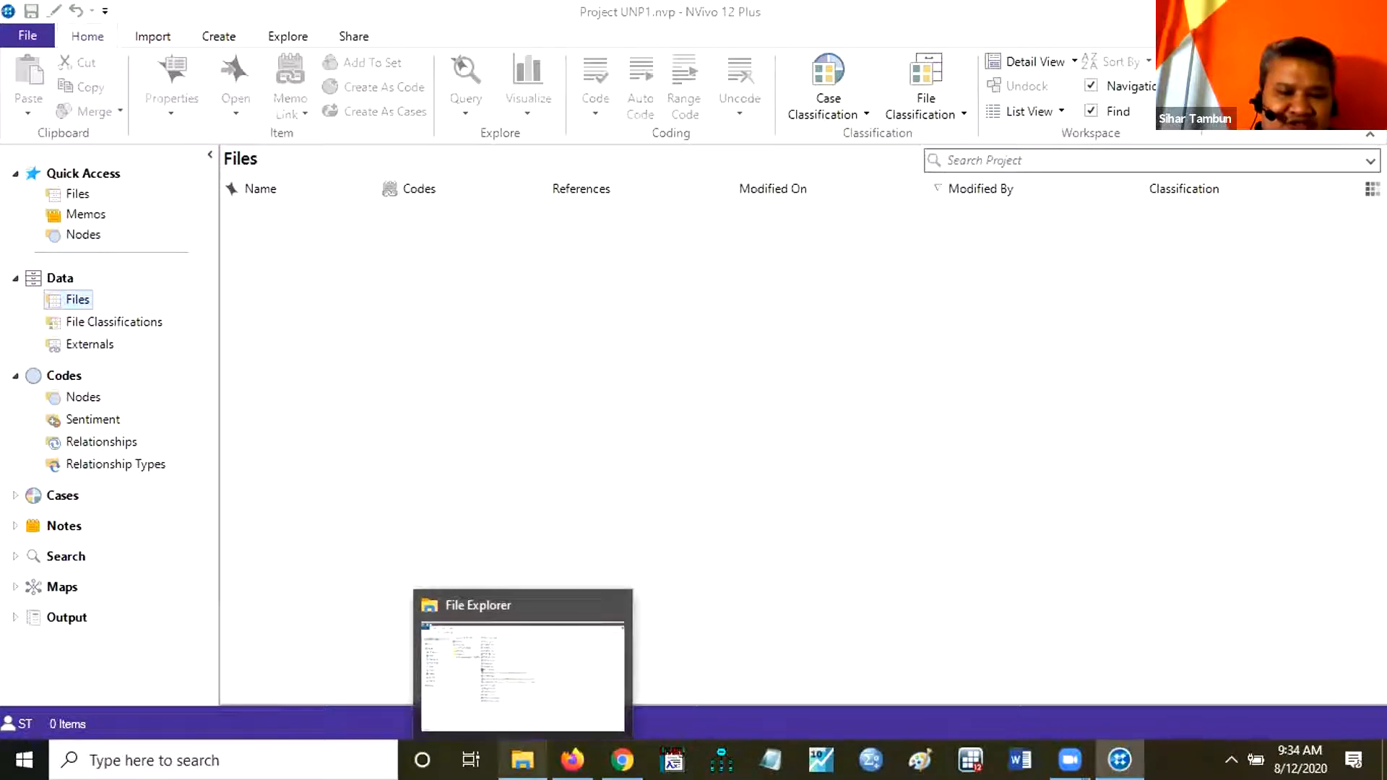
Switch to File Explorer and open the Workshop UNP 12-13 Agt 2020 folder on the data (E:) drive.
{"action": "left_click", "coordinate": [522, 758]}
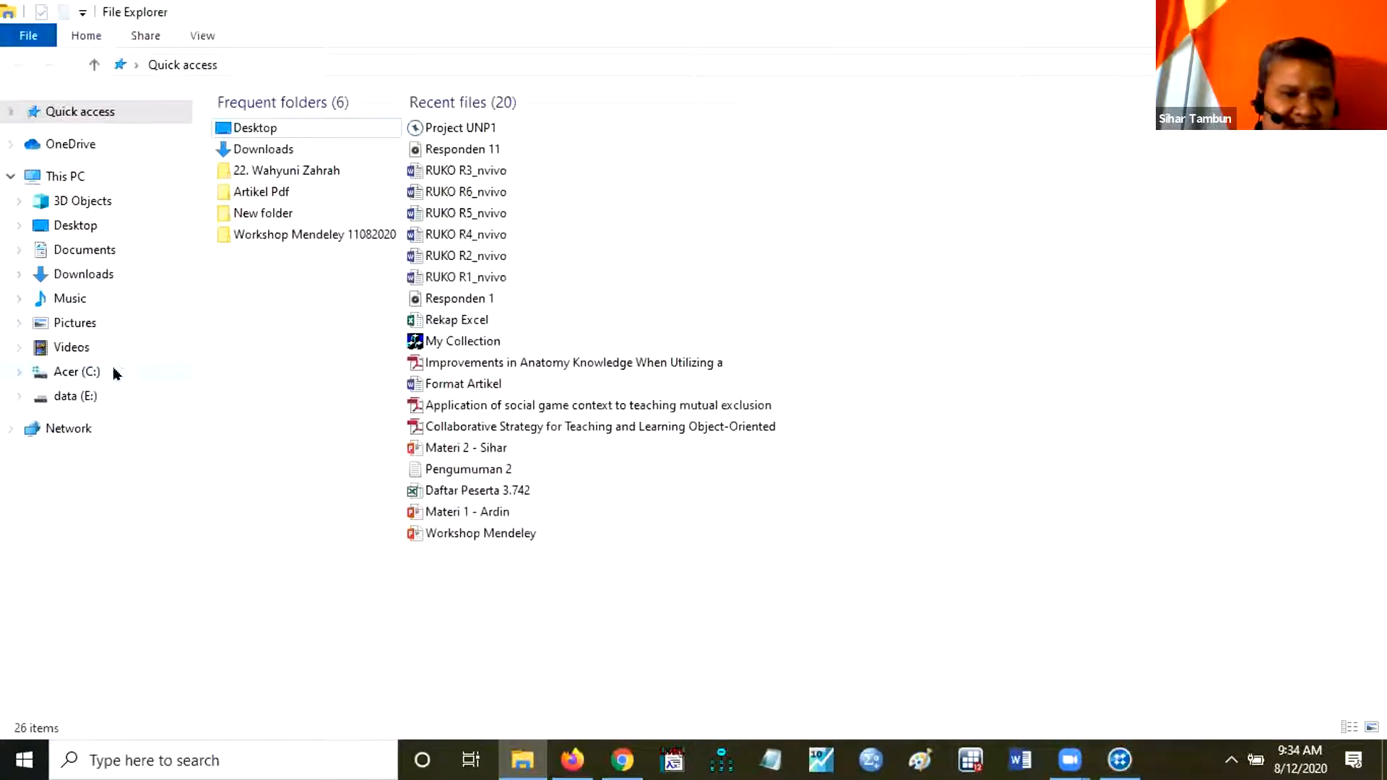
{"action": "left_click", "coordinate": [90, 398]}
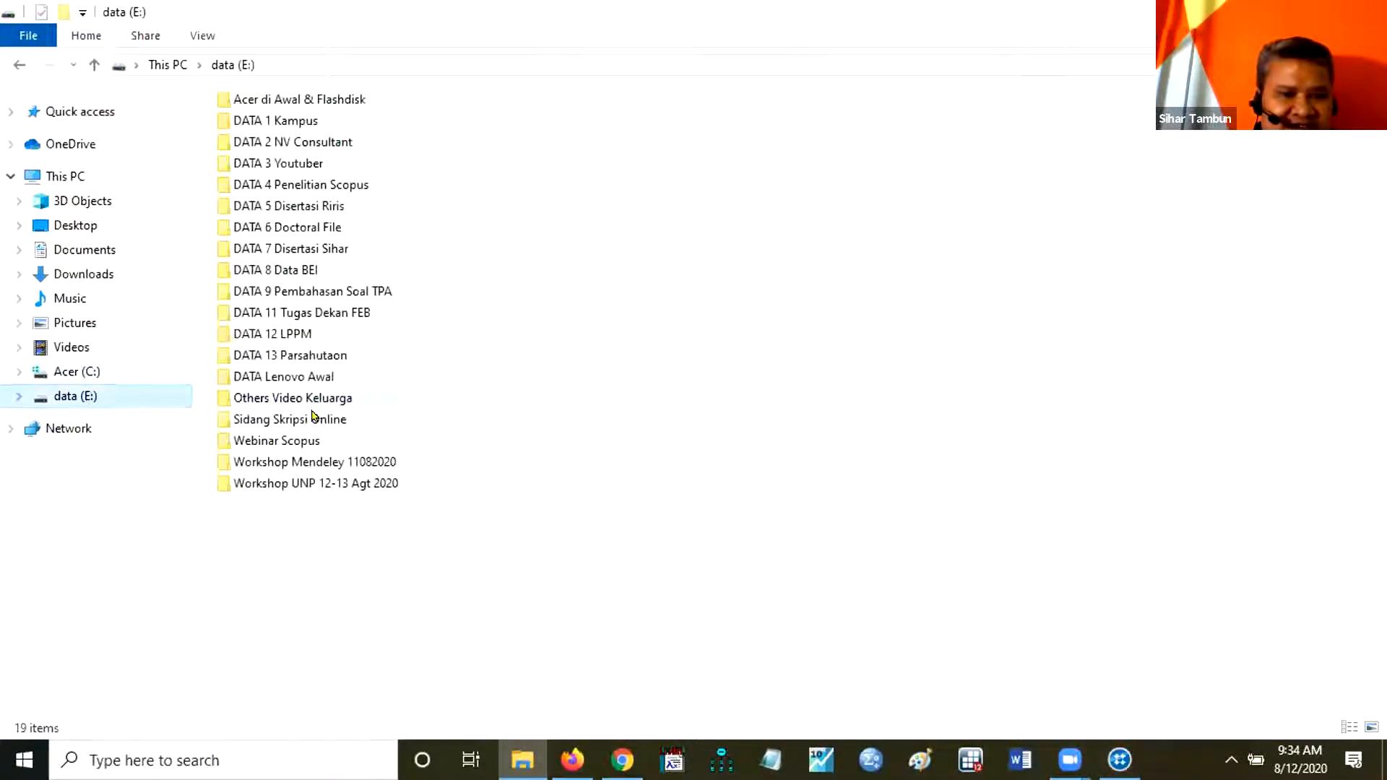
{"action": "double_click", "coordinate": [287, 491]}
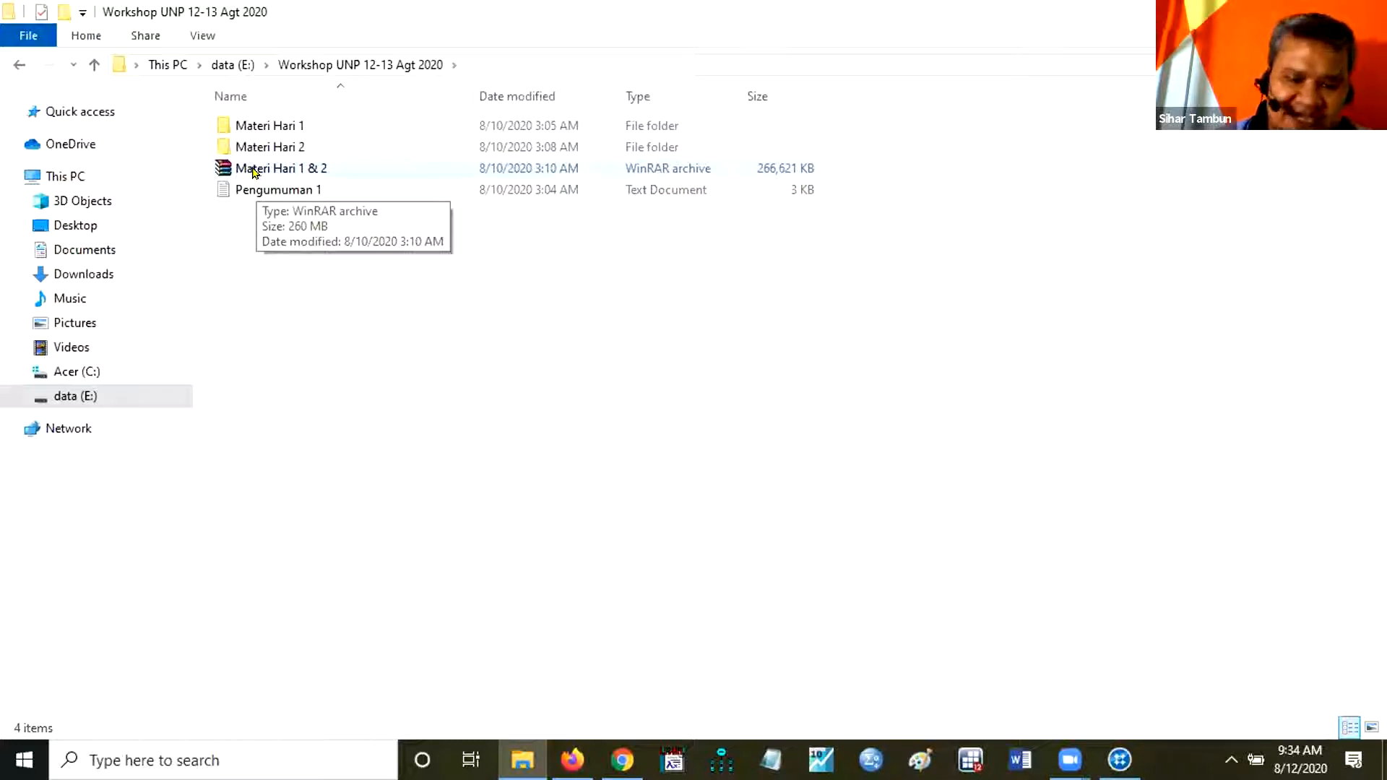
Examine the extraction options available for the Materi Hari 1 & 2 archive.
{"action": "double_click", "coordinate": [246, 164]}
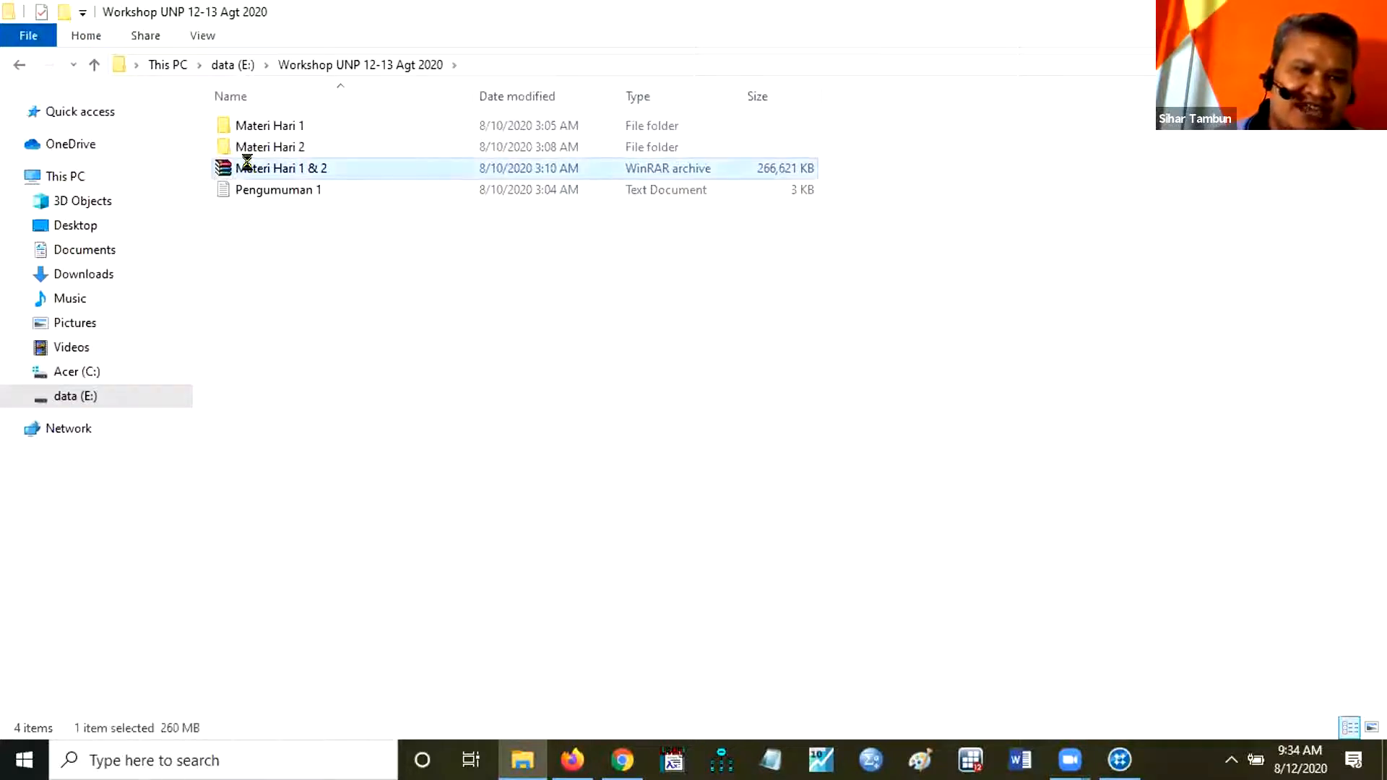
{"action": "right_click", "coordinate": [256, 171]}
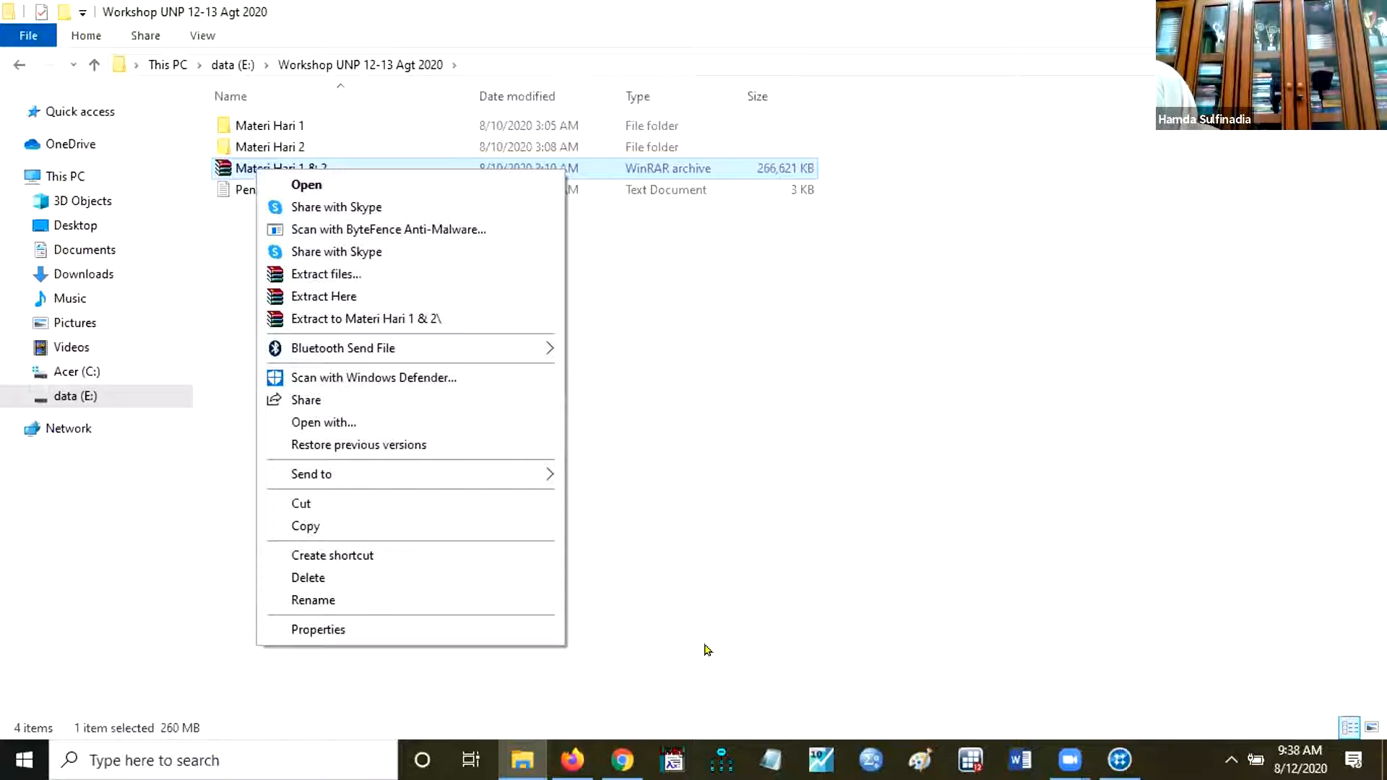
{"action": "left_click", "coordinate": [672, 578]}
{"action": "left_click", "coordinate": [672, 576]}
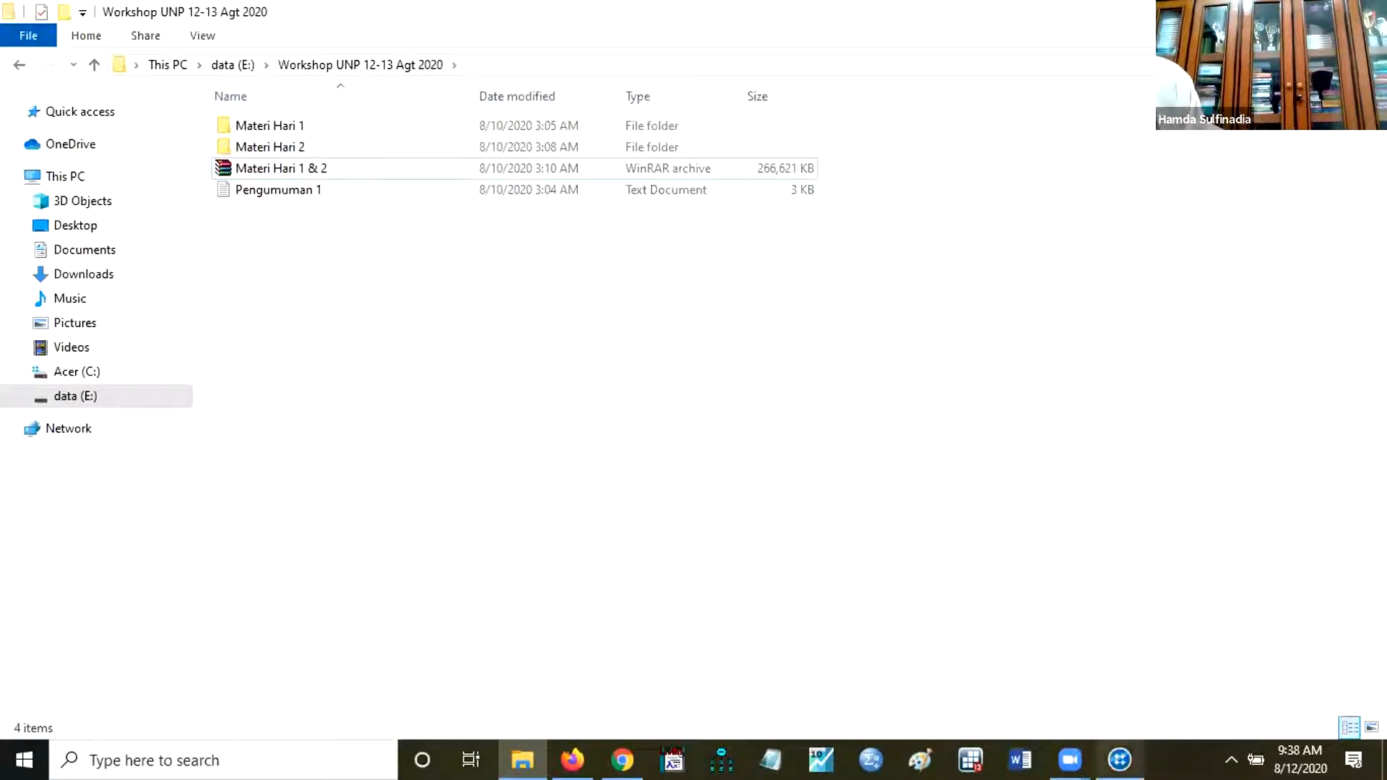
View the contents of the Materi Hari 1 folder in File Explorer and return to the NVivo project.
{"action": "left_click", "coordinate": [1120, 760]}
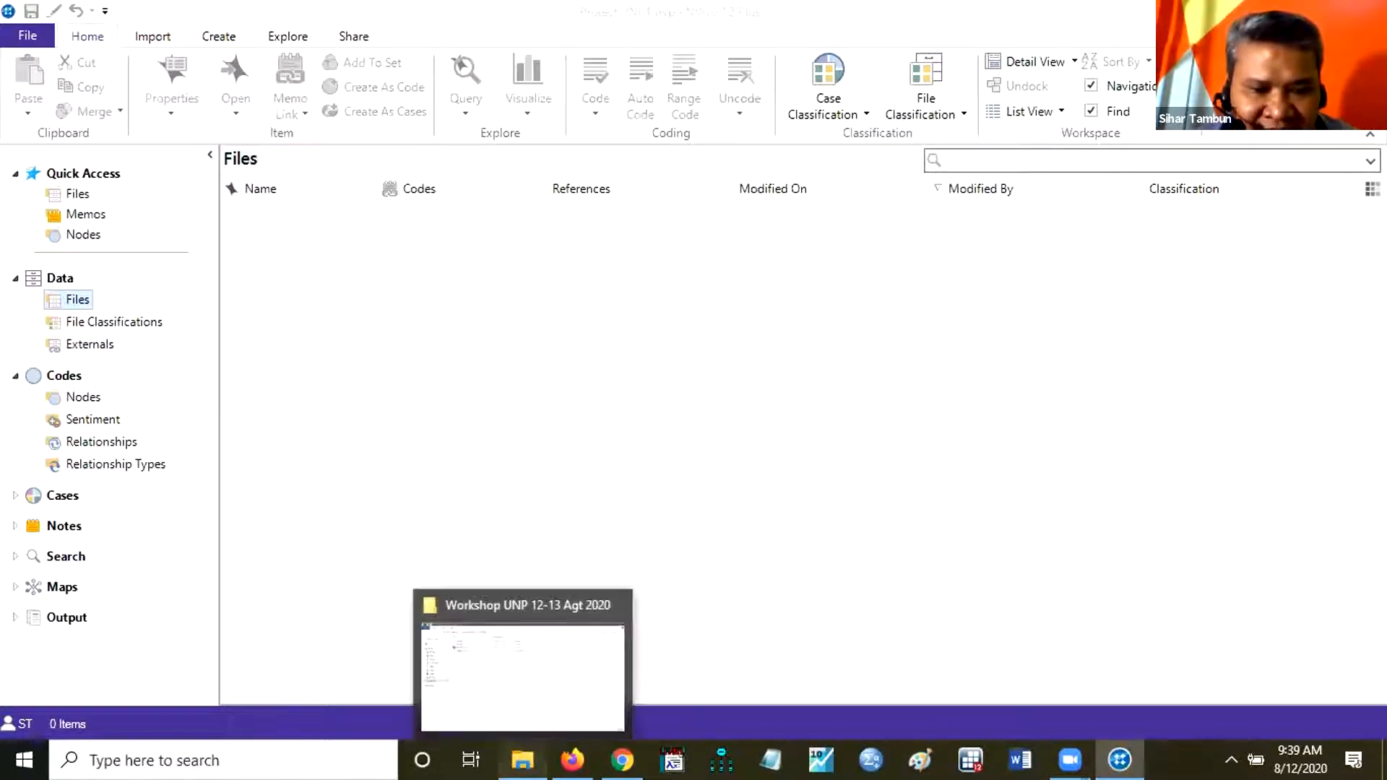
{"action": "left_click", "coordinate": [522, 759]}
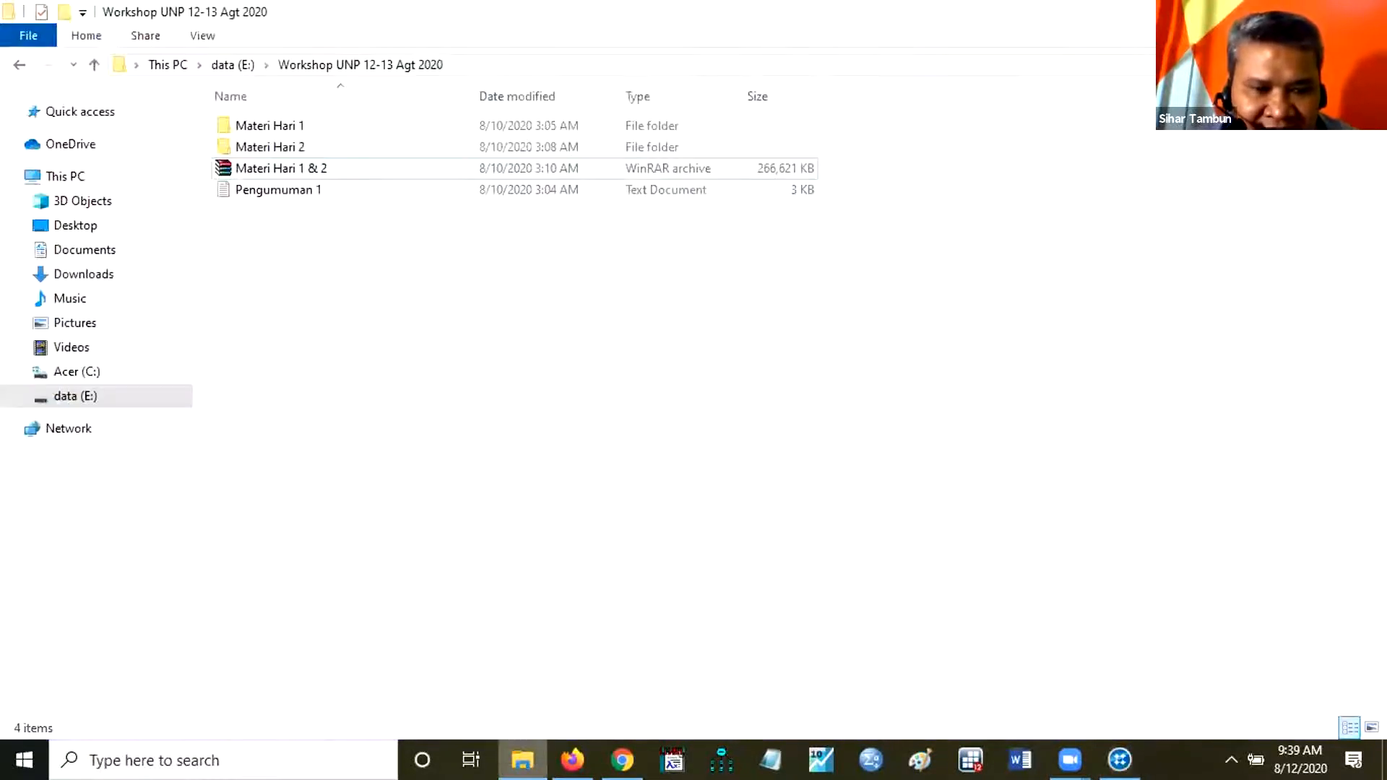
{"action": "double_click", "coordinate": [251, 124]}
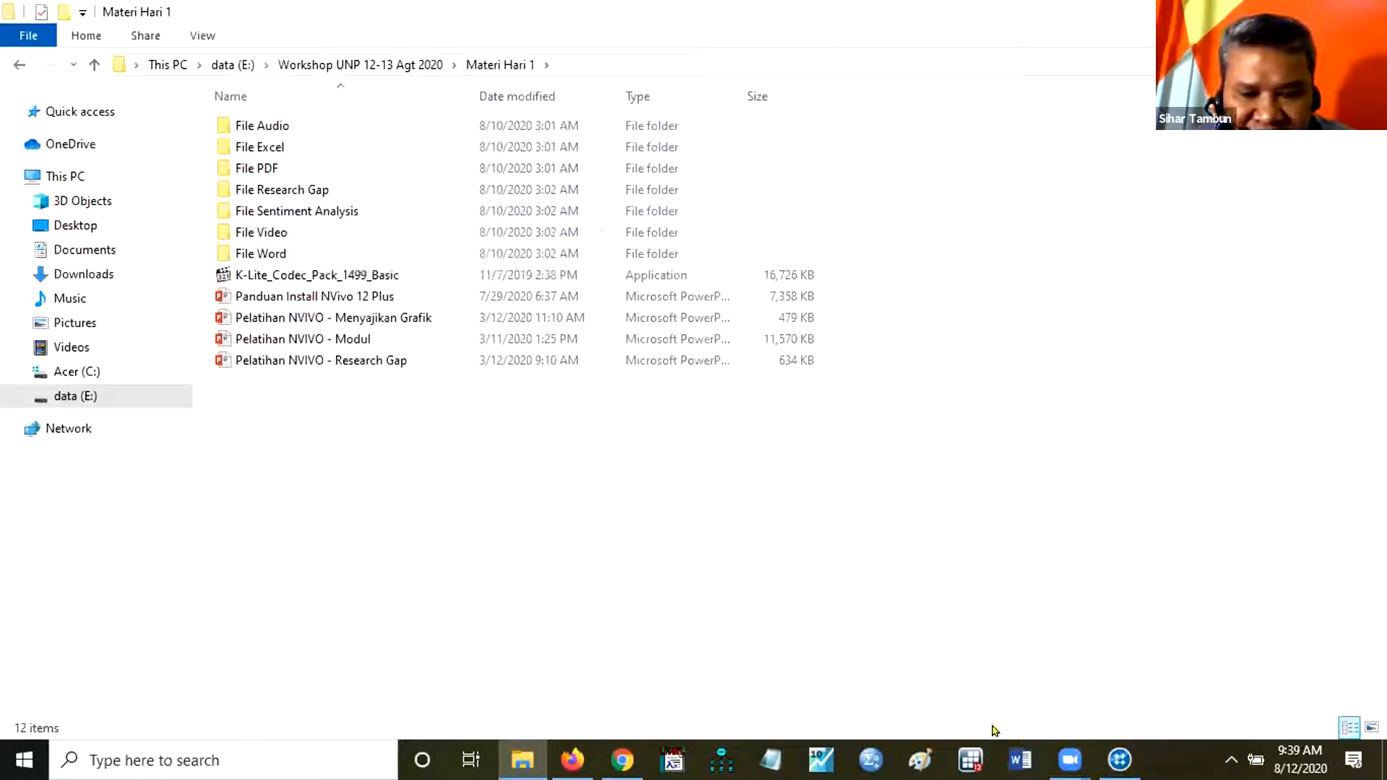
{"action": "mouse_move", "coordinate": [1120, 760]}
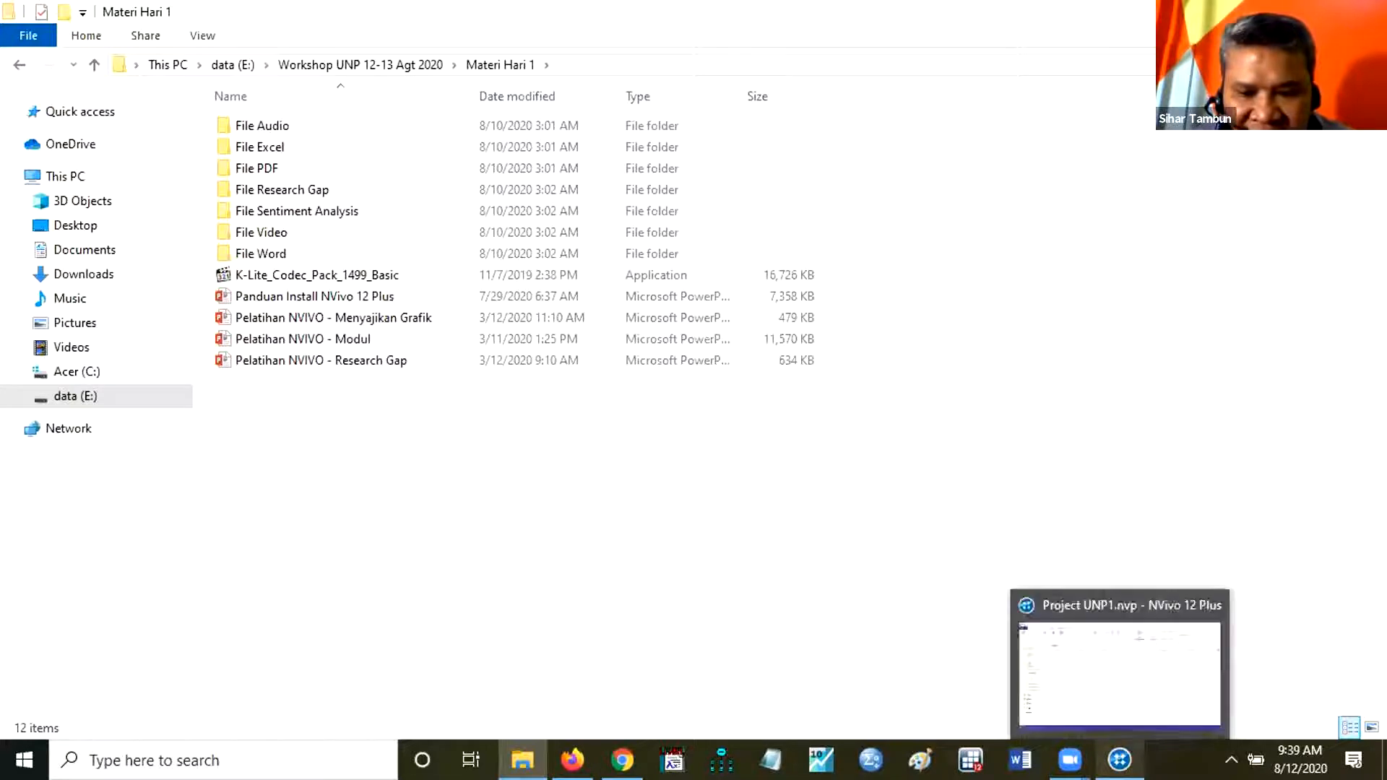
{"action": "left_click", "coordinate": [1093, 695]}
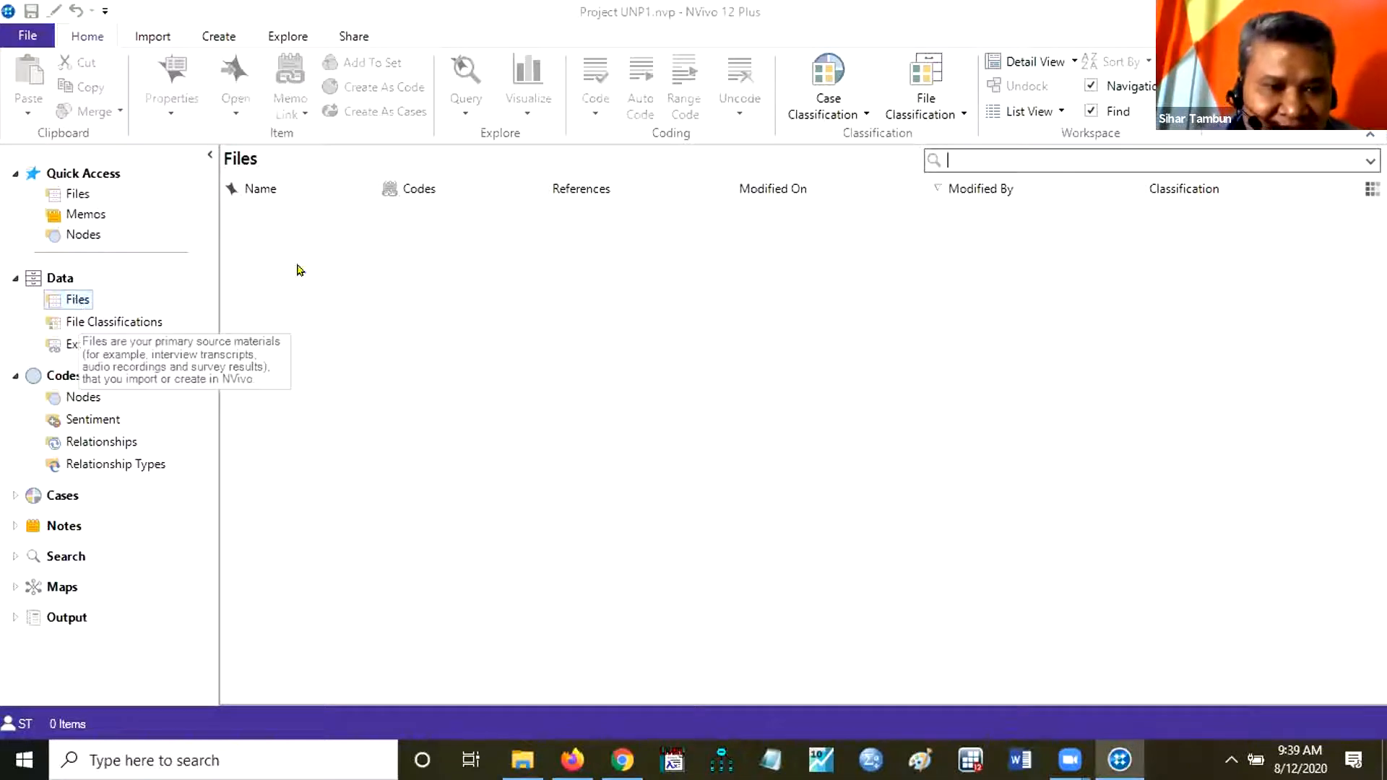
Create a folder named File Pdf under Files in the project's Data section.
{"action": "right_click", "coordinate": [75, 304]}
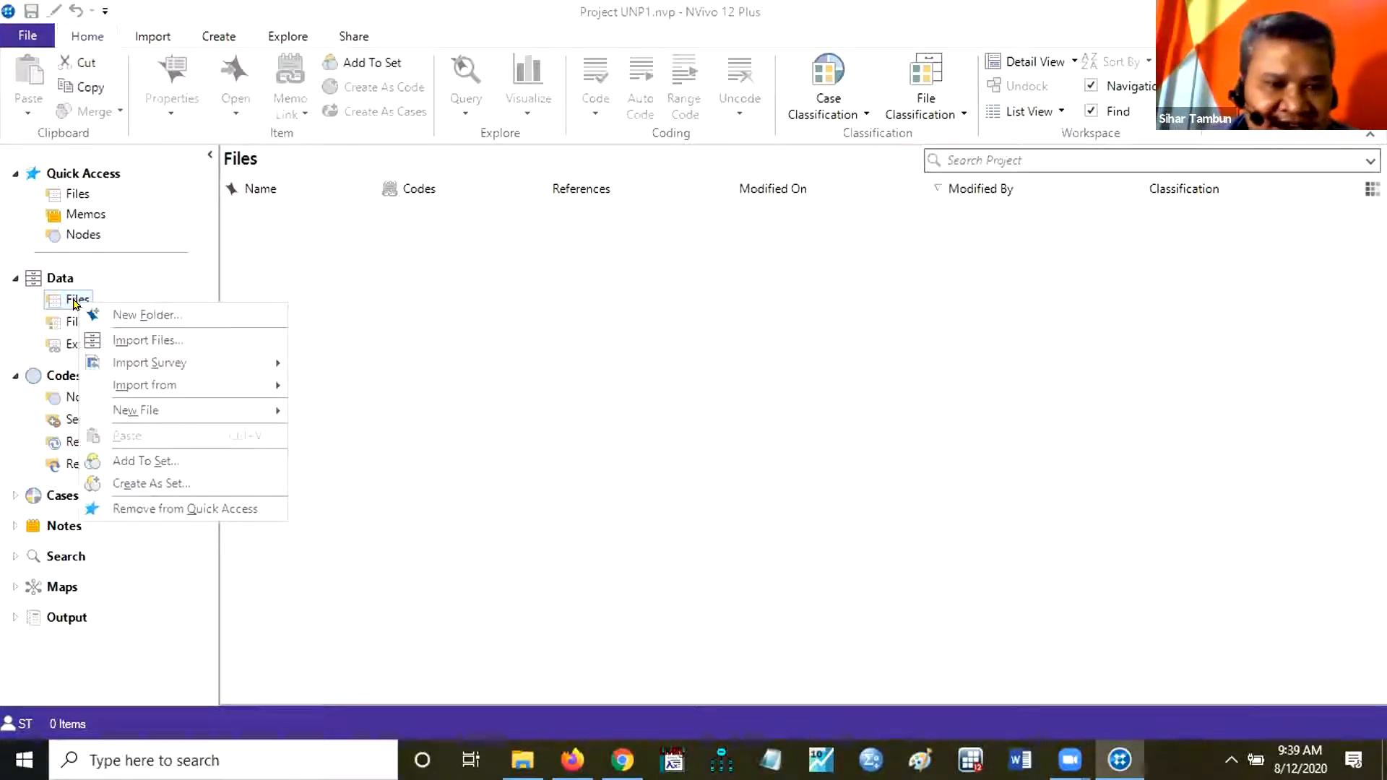
{"action": "left_click", "coordinate": [139, 315]}
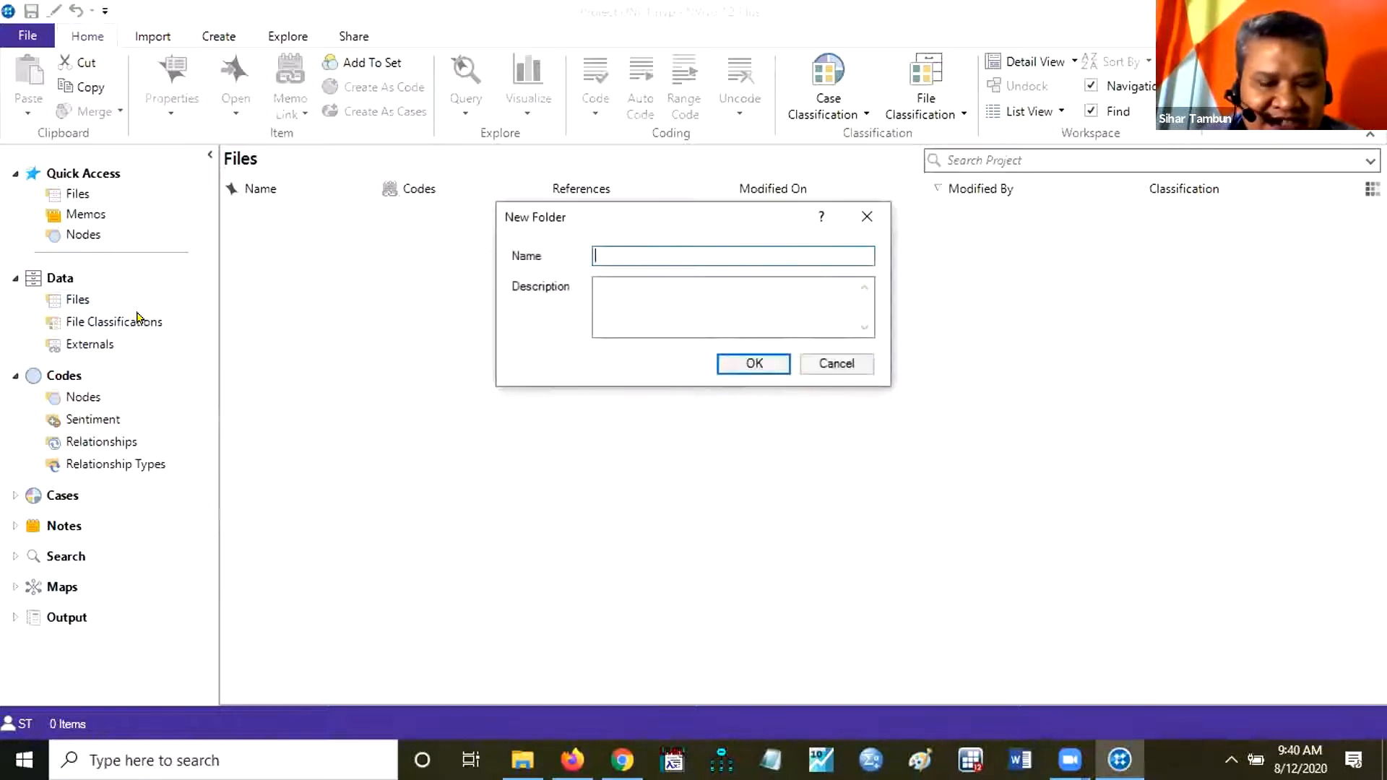
{"action": "type", "text": "Gile"}
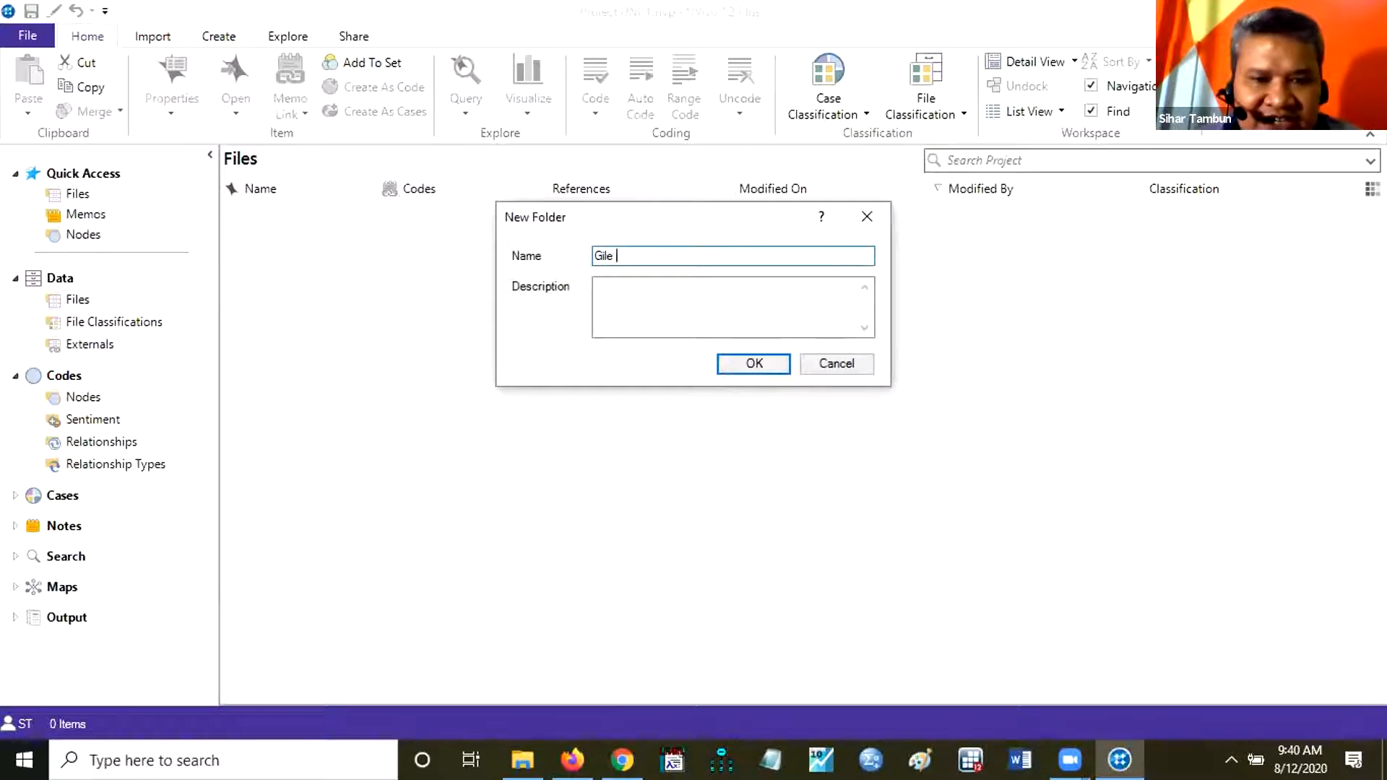
{"action": "key", "text": "BackSpace"}
{"action": "key", "text": "BackSpace"}
{"action": "key", "text": "BackSpace"}
{"action": "key", "text": "BackSpace"}
{"action": "key", "text": "BackSpace"}
{"action": "type", "text": "F"}
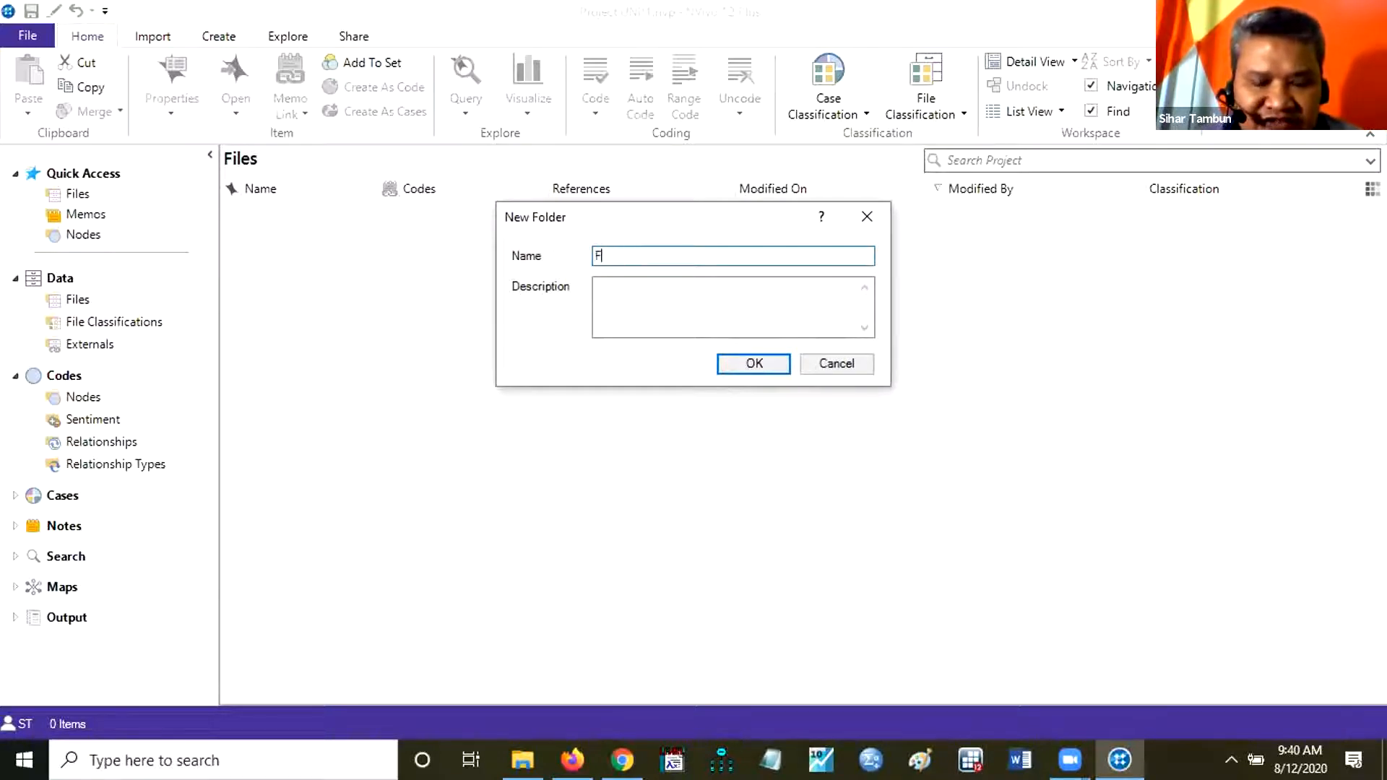
{"action": "type", "text": "ile Pdf"}
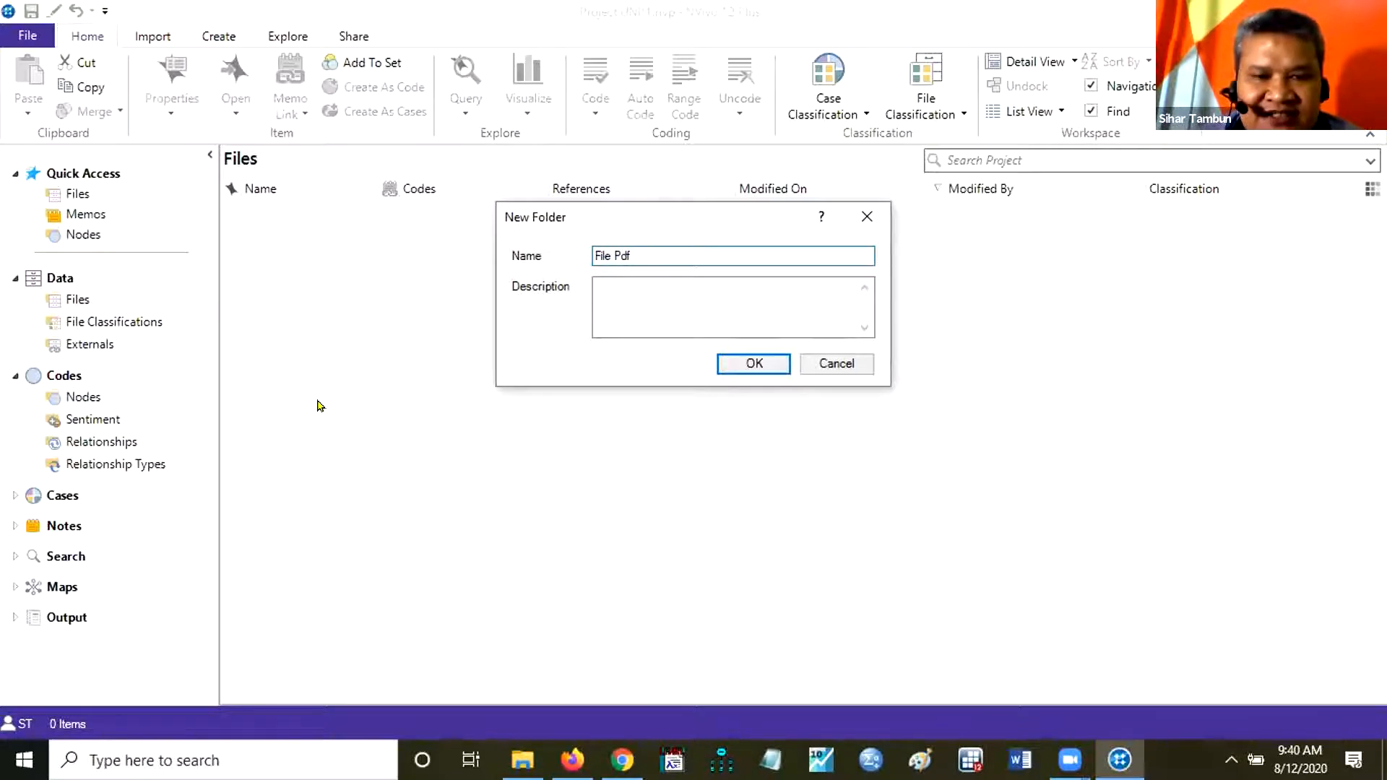
{"action": "left_click", "coordinate": [782, 368]}
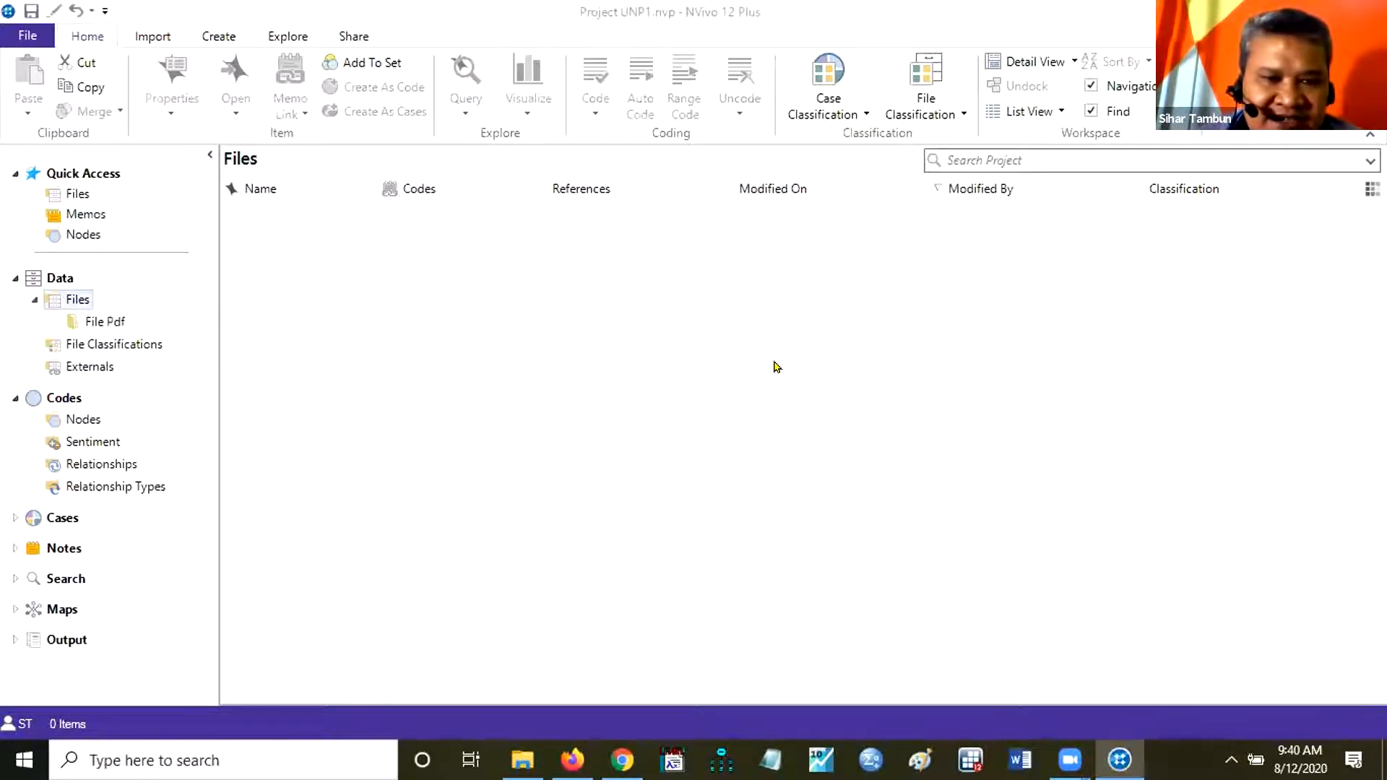
Create a folder named File Audio under Files in the Data section.
{"action": "right_click", "coordinate": [81, 301]}
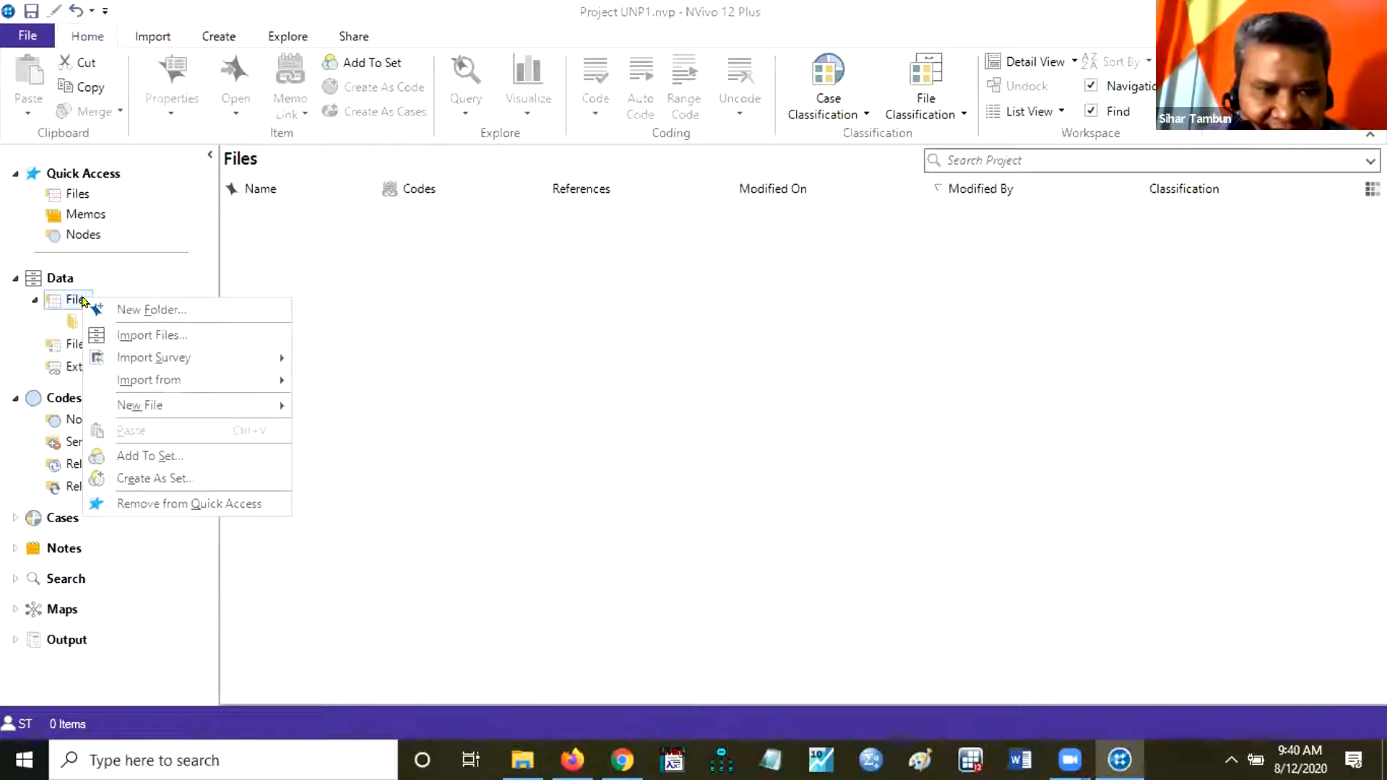
{"action": "left_click", "coordinate": [152, 311]}
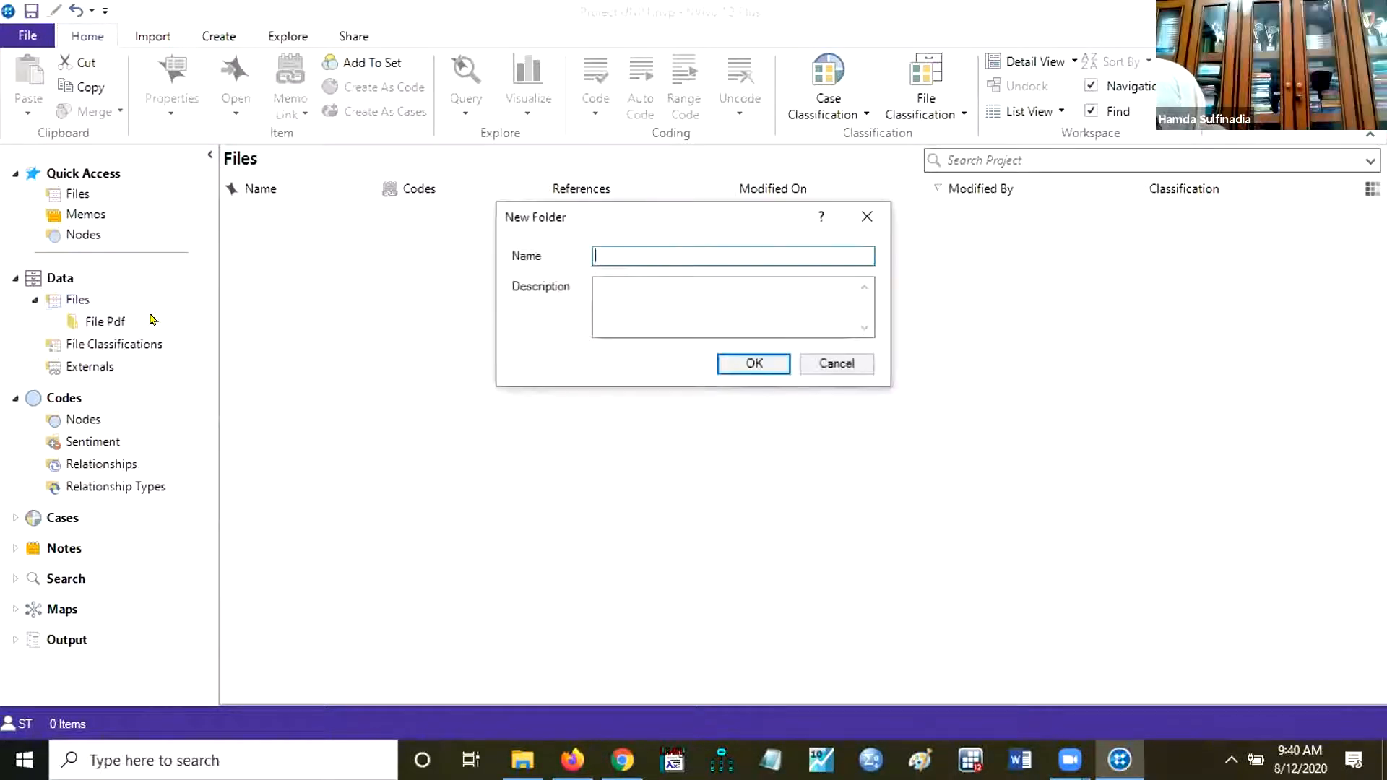
{"action": "type", "text": "File Audiot"}
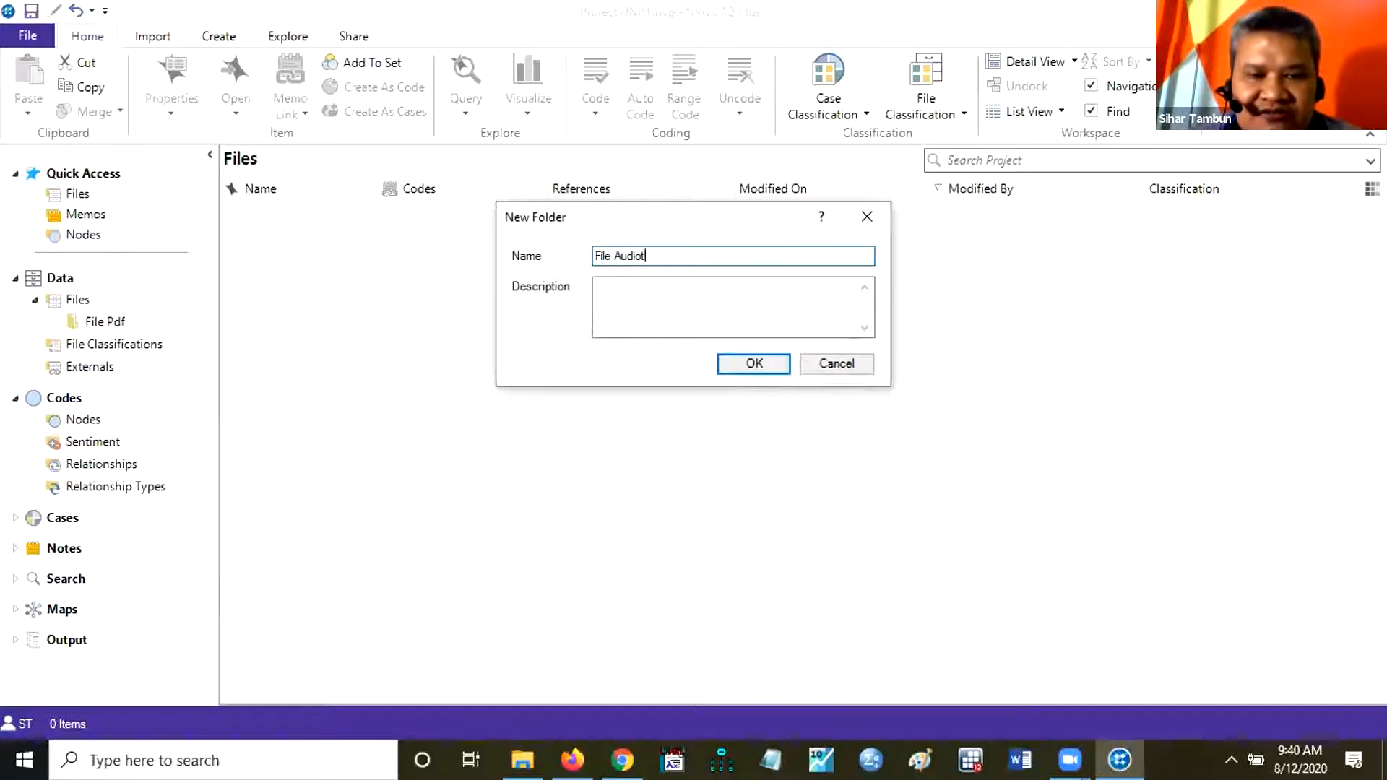
{"action": "left_click", "coordinate": [617, 305]}
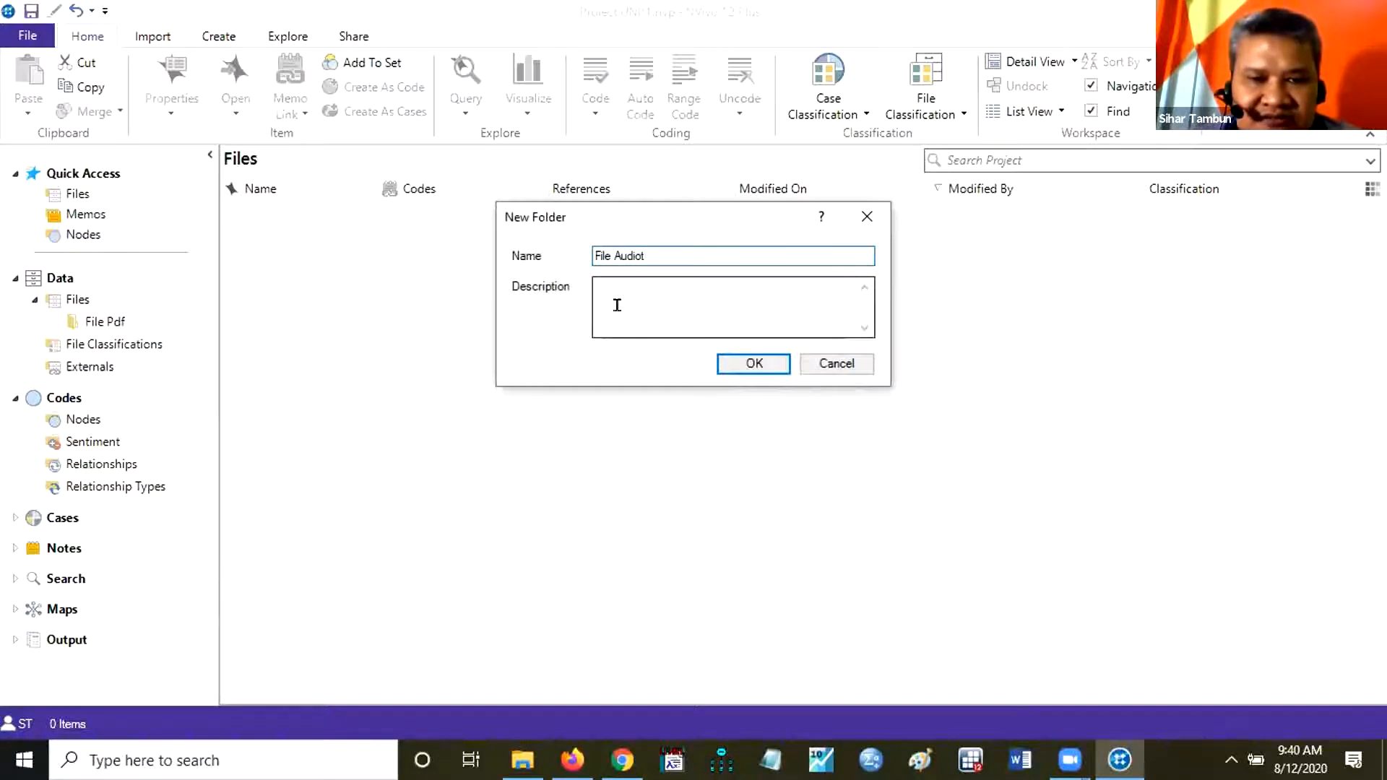
{"action": "left_click", "coordinate": [753, 364]}
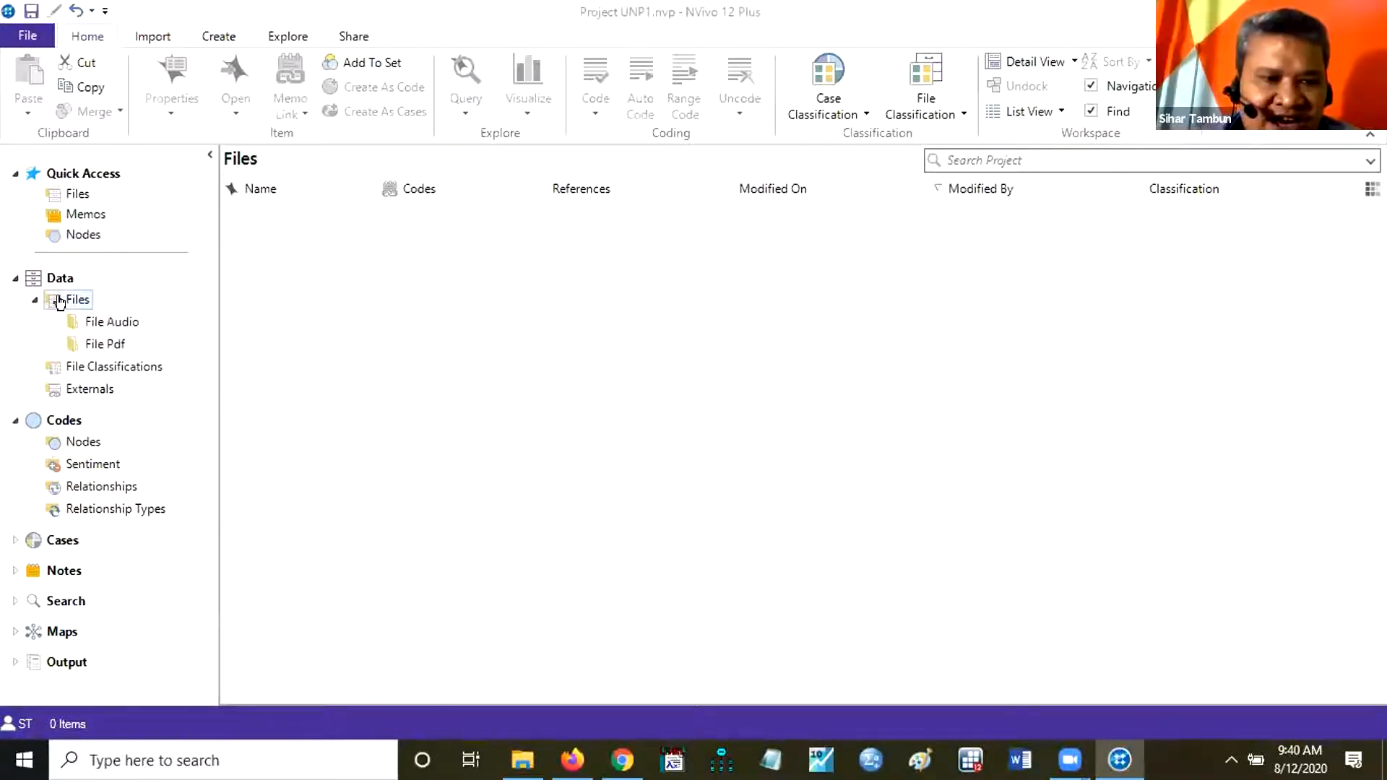
Add a folder named File Video under Files in the Data section.
{"action": "right_click", "coordinate": [60, 302]}
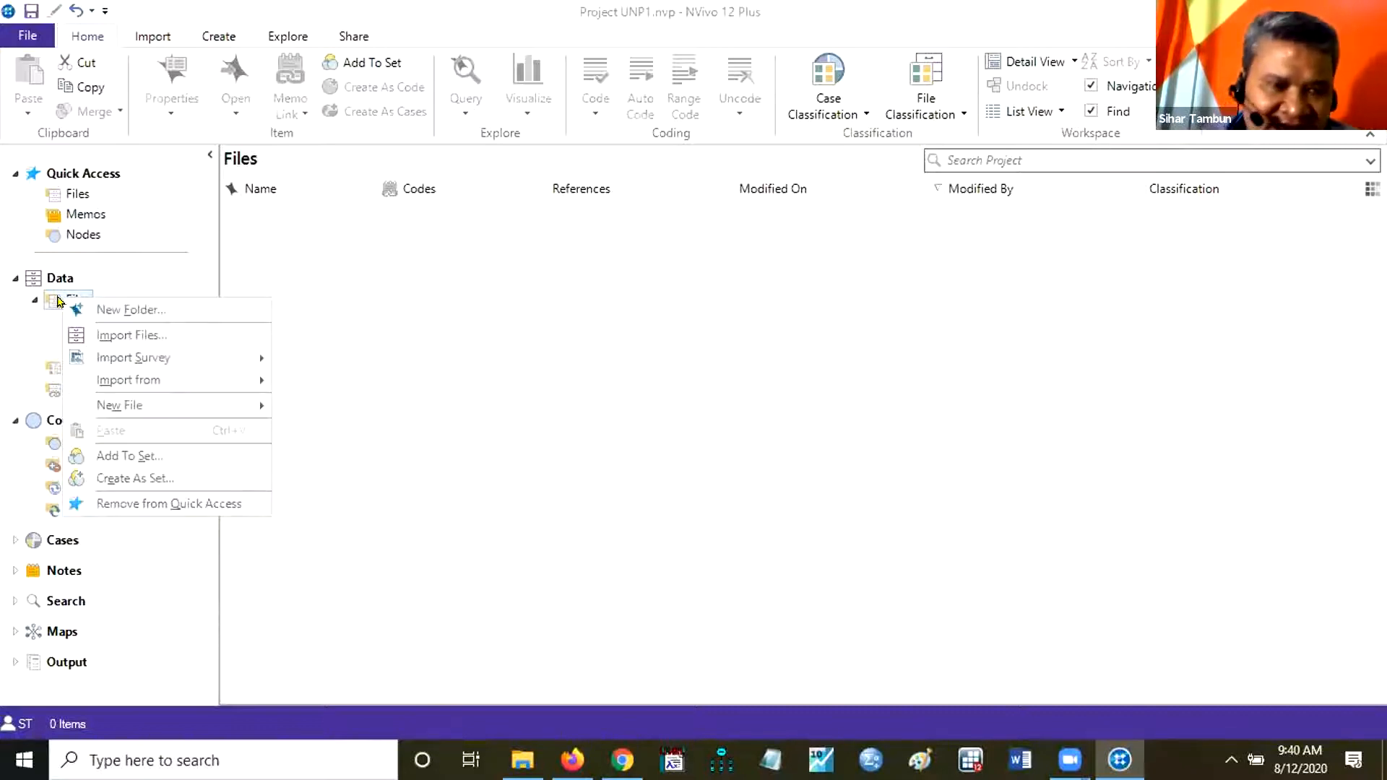
{"action": "left_click", "coordinate": [136, 309]}
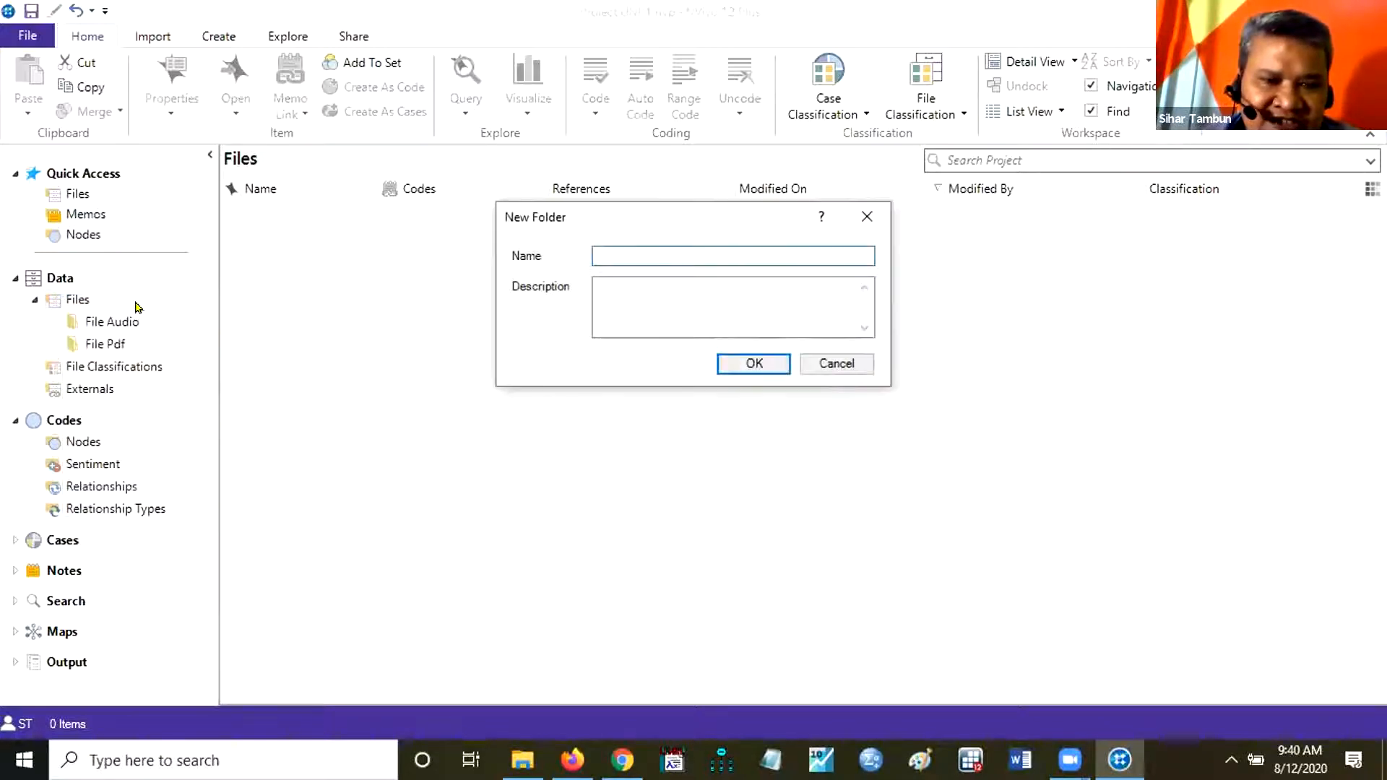
{"action": "type", "text": "File Au"}
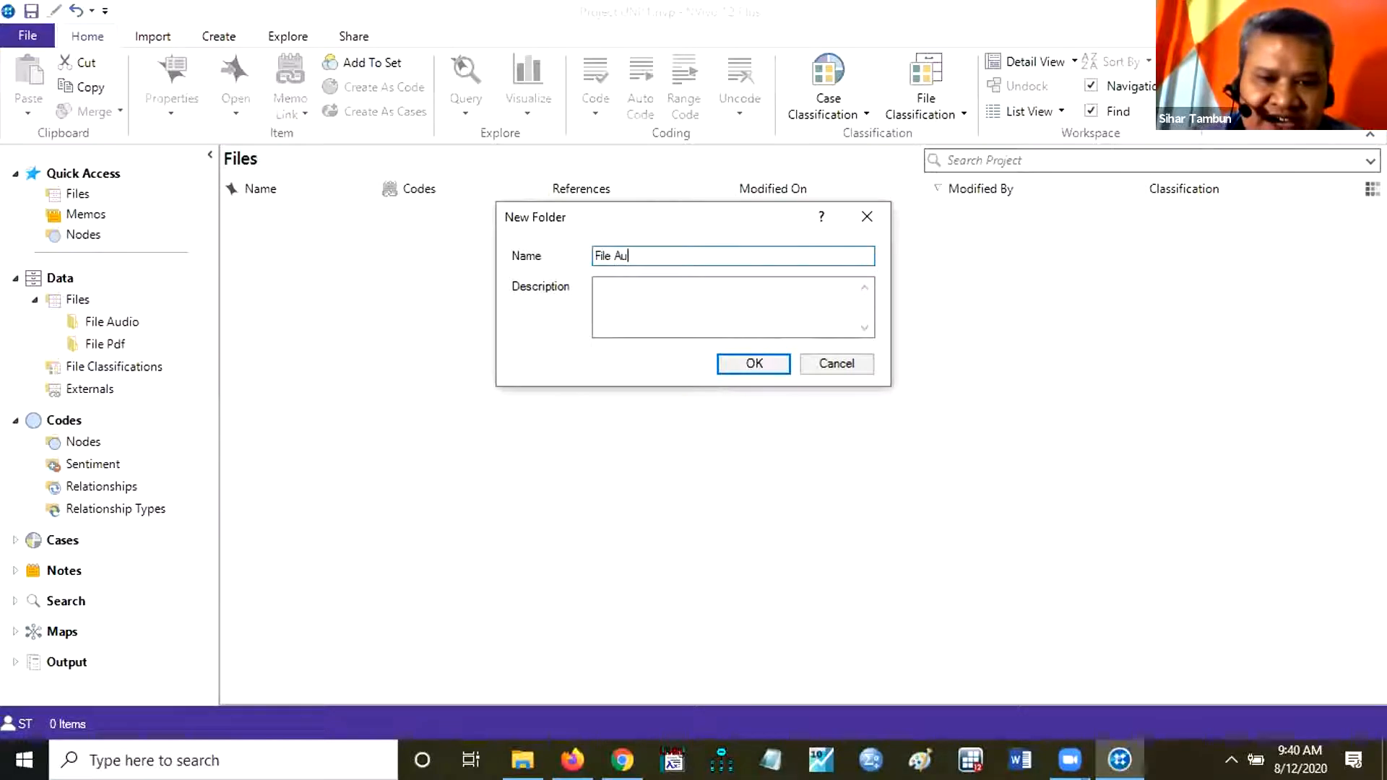
{"action": "key", "text": "BackSpace"}
{"action": "key", "text": "BackSpace"}
{"action": "type", "text": "Video"}
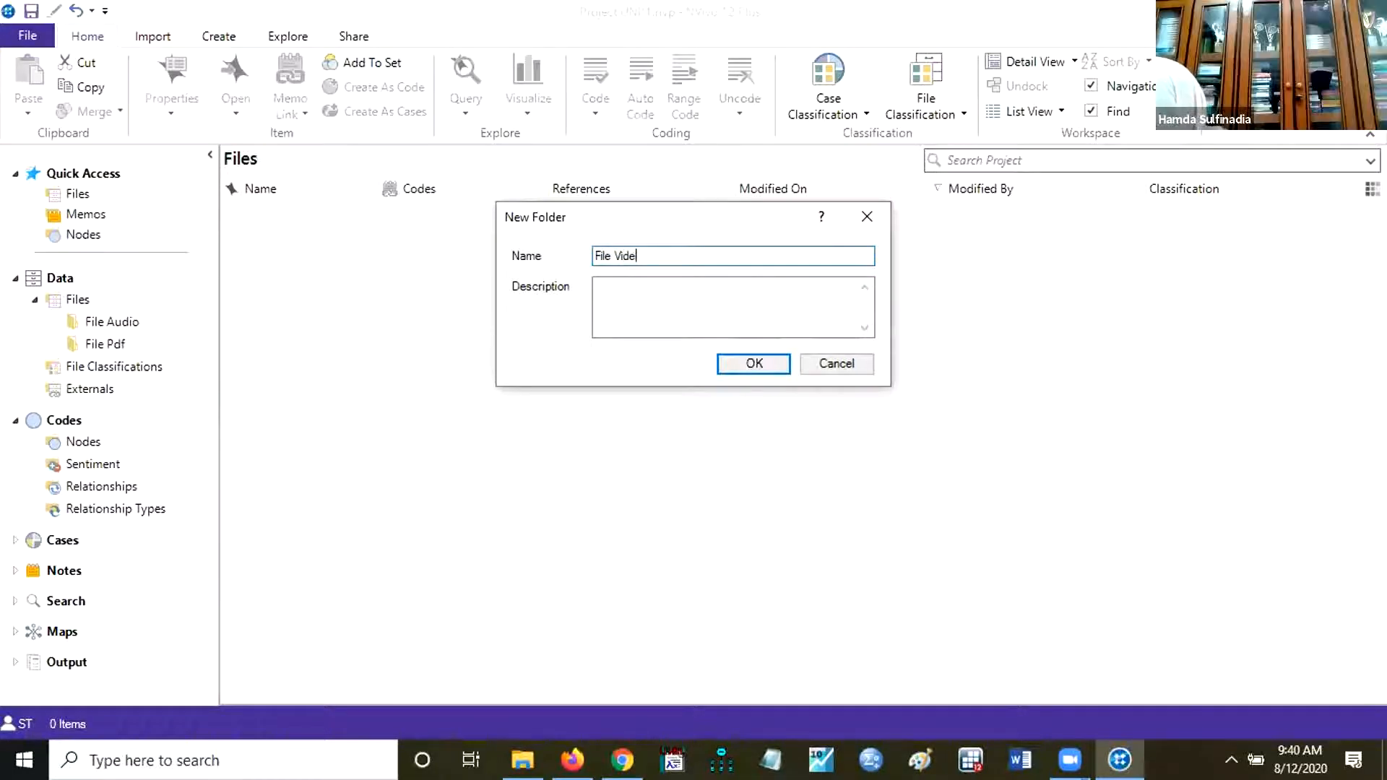
{"action": "left_click", "coordinate": [737, 359]}
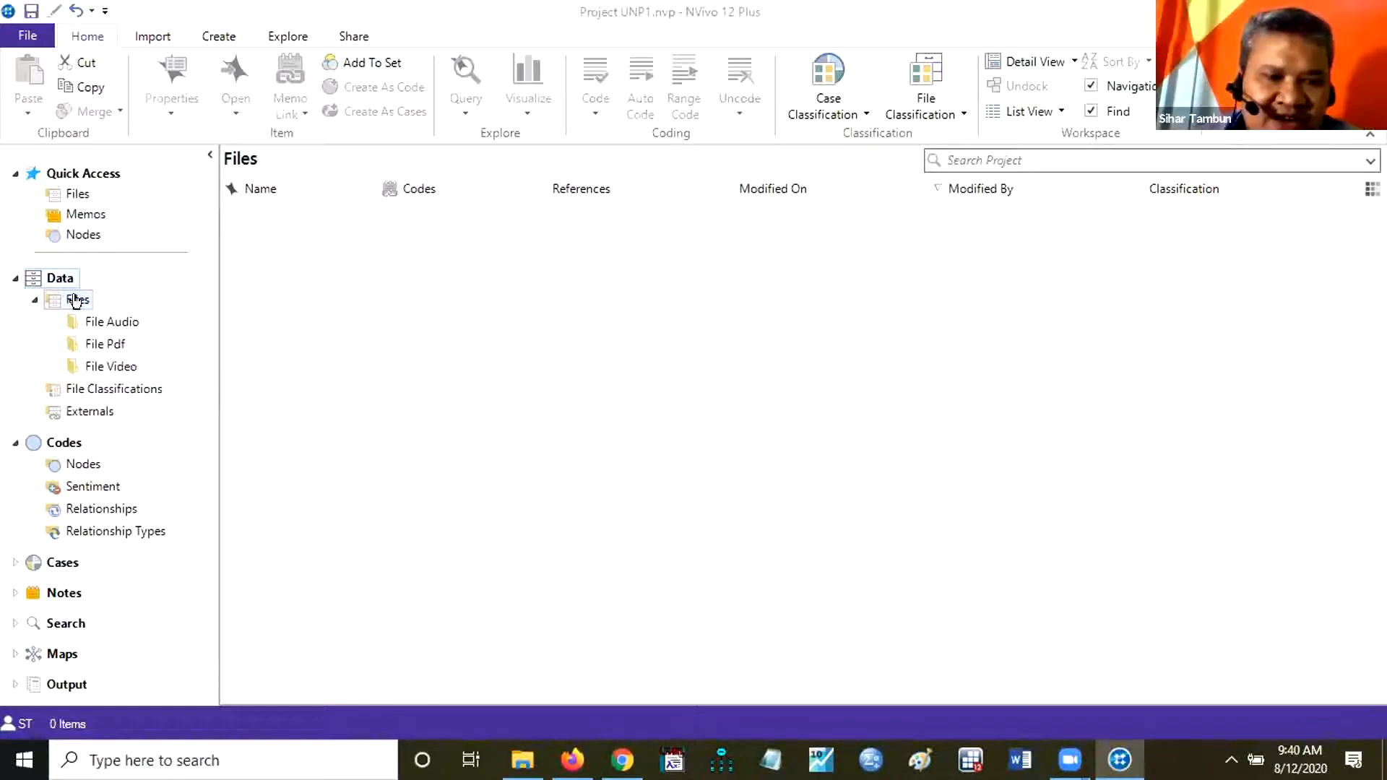
Create a folder named File Research Gap under Files in the Data section.
{"action": "right_click", "coordinate": [75, 300]}
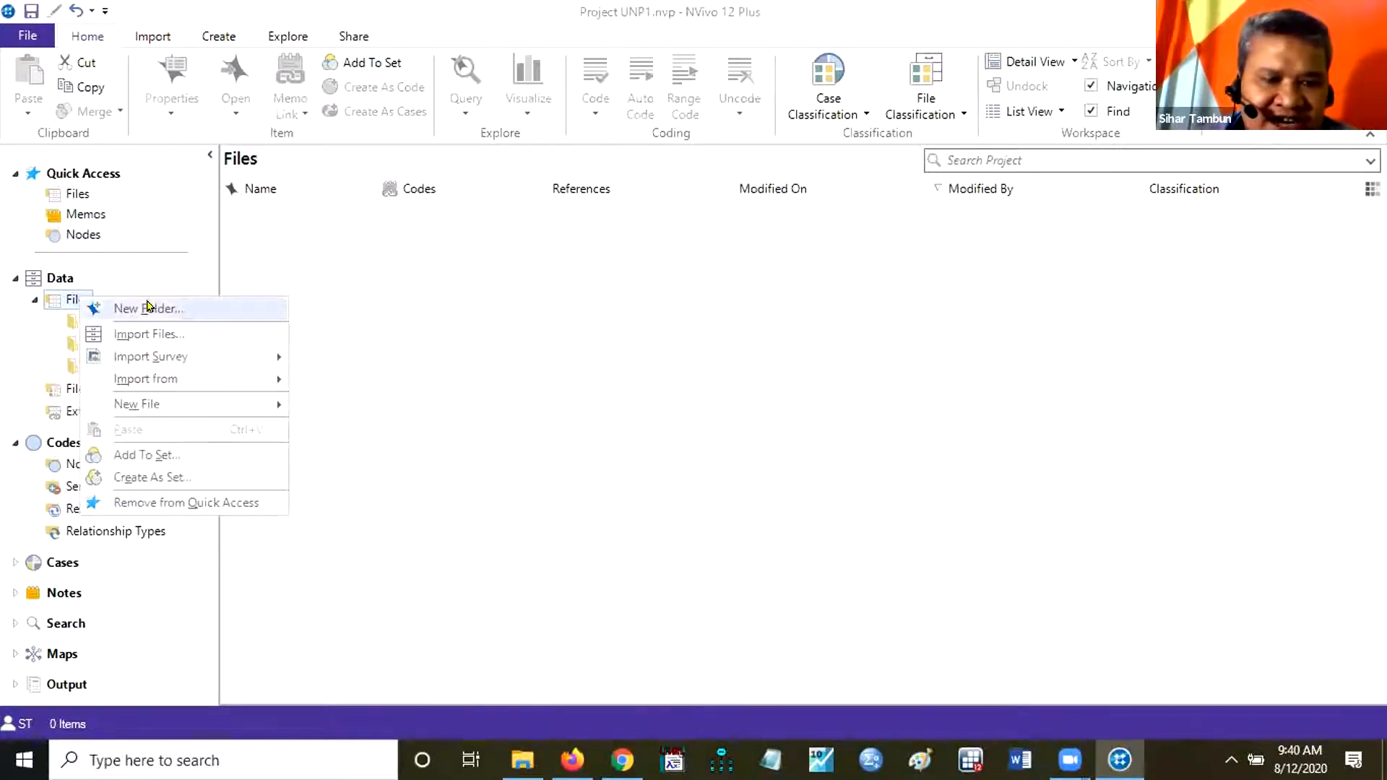
{"action": "left_click", "coordinate": [148, 308]}
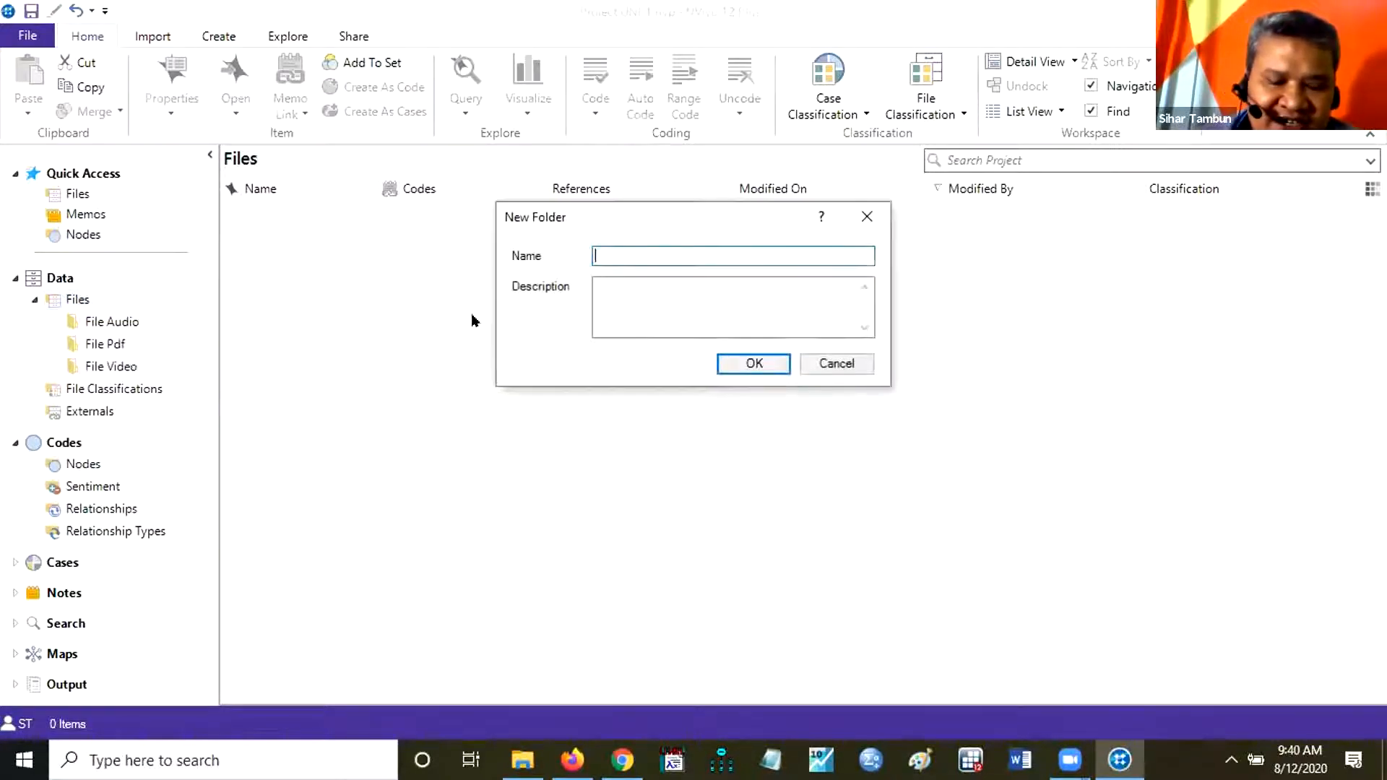
{"action": "type", "text": "File Re"}
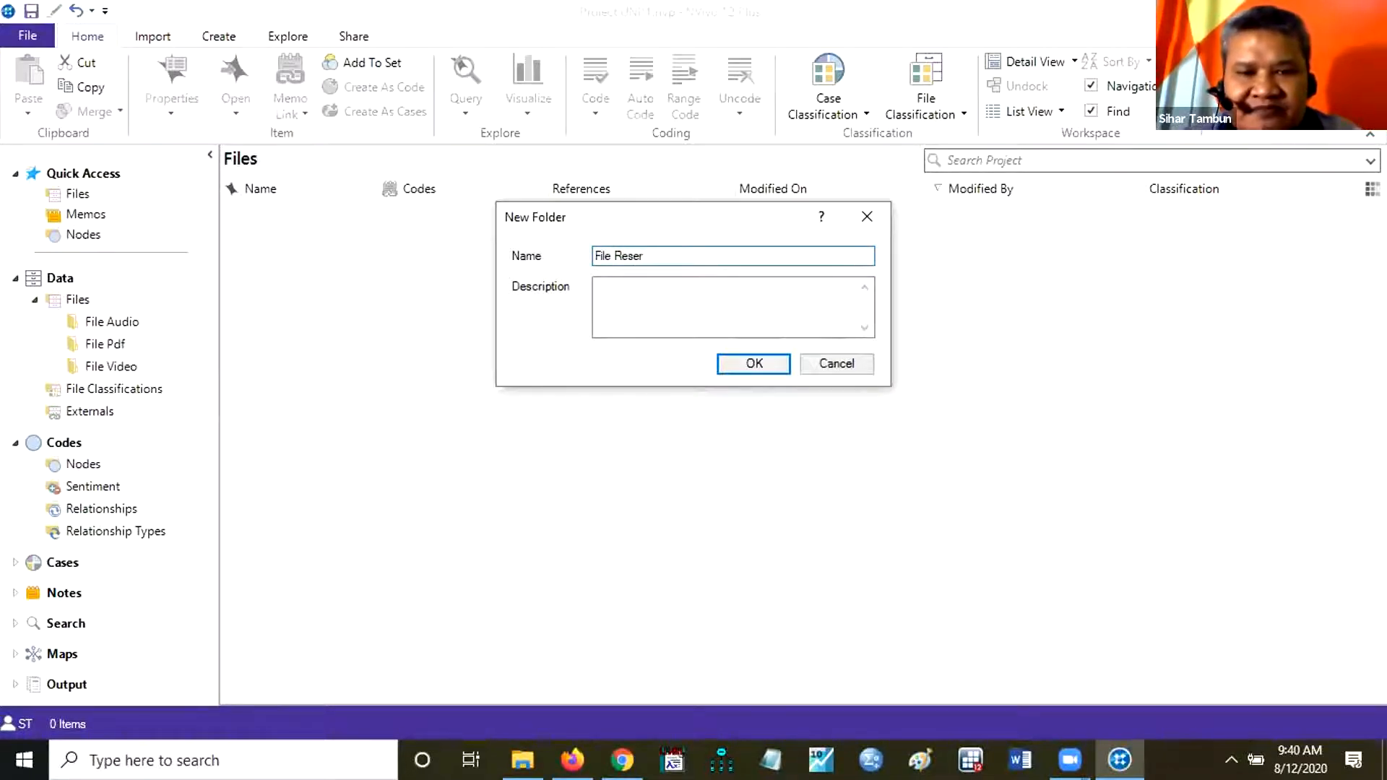
{"action": "type", "text": "search Gap"}
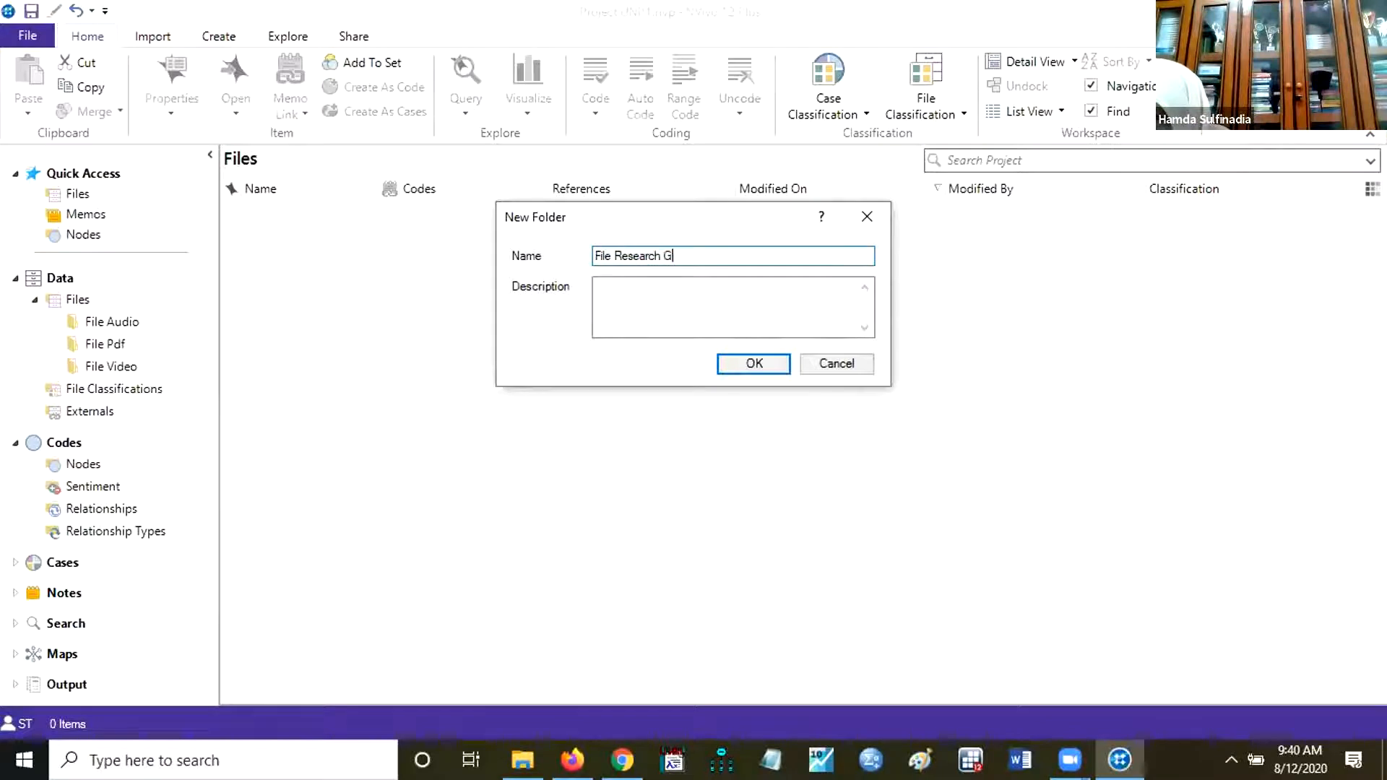
{"action": "left_click", "coordinate": [752, 362]}
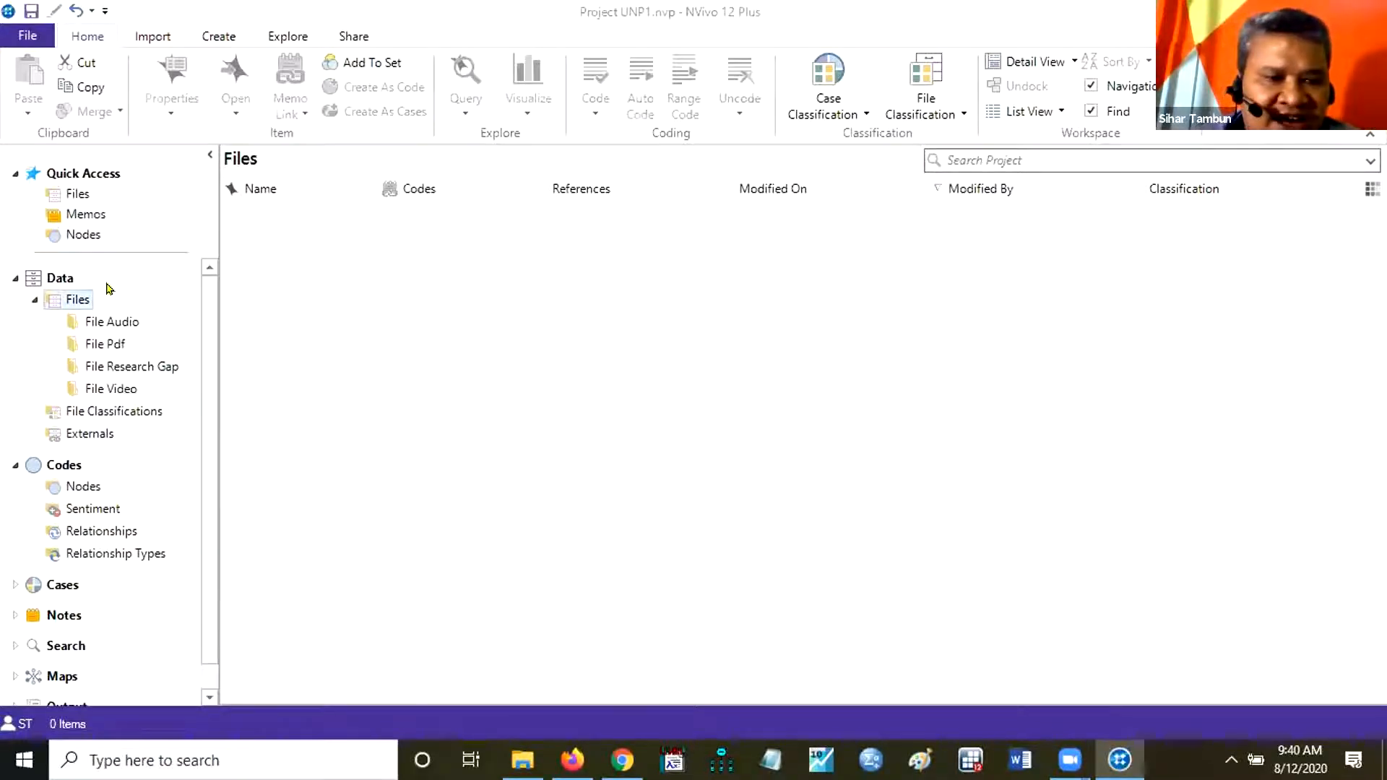
Add a folder named File Ms Word under Files in the Data section.
{"action": "right_click", "coordinate": [69, 299]}
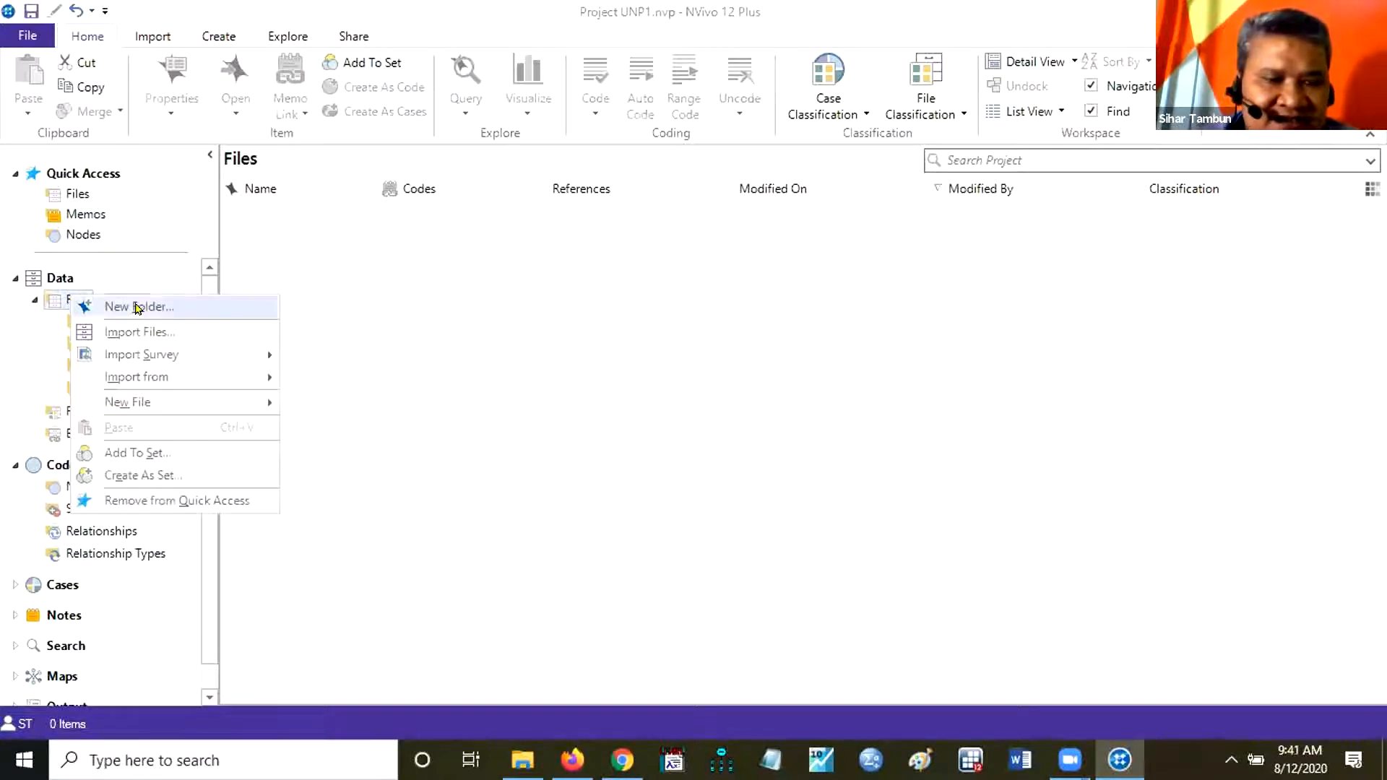
{"action": "left_click", "coordinate": [108, 306]}
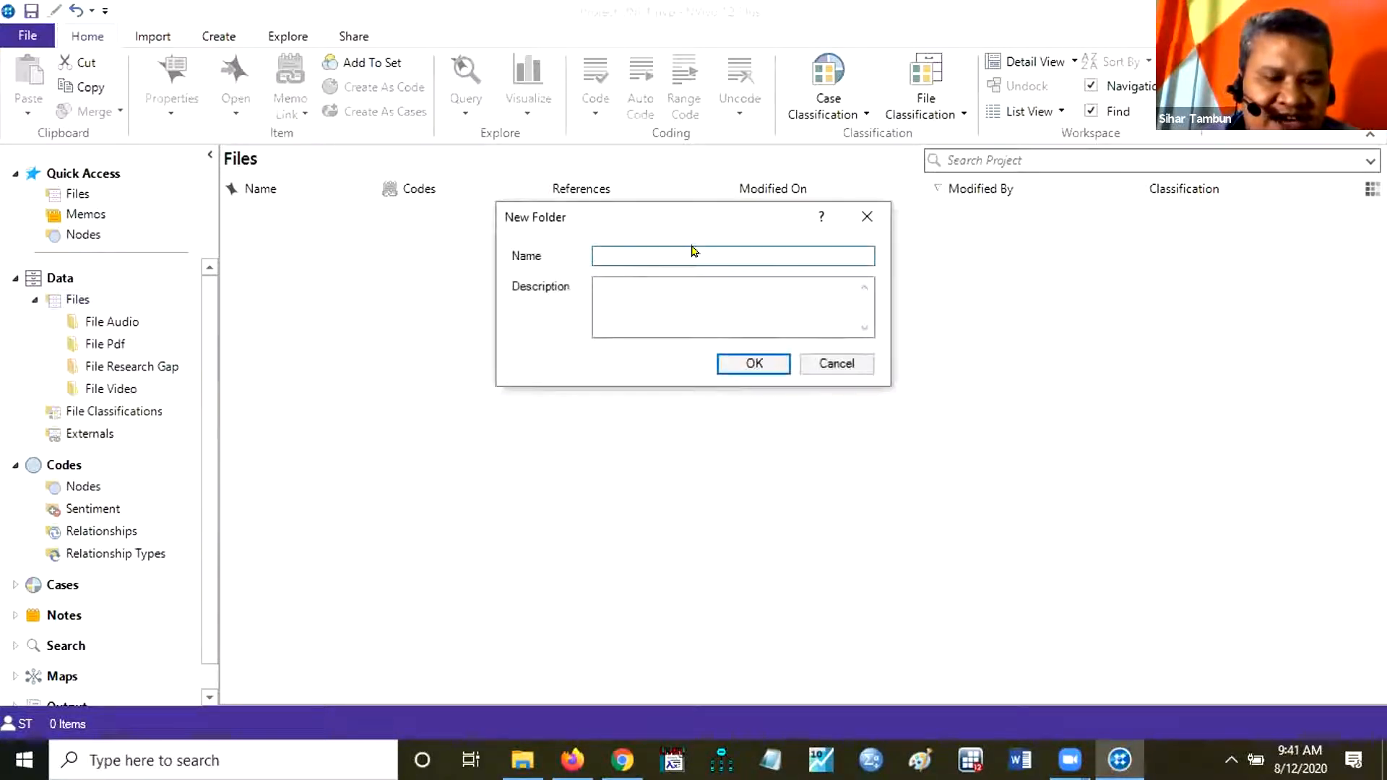
{"action": "type", "text": "File Ms"}
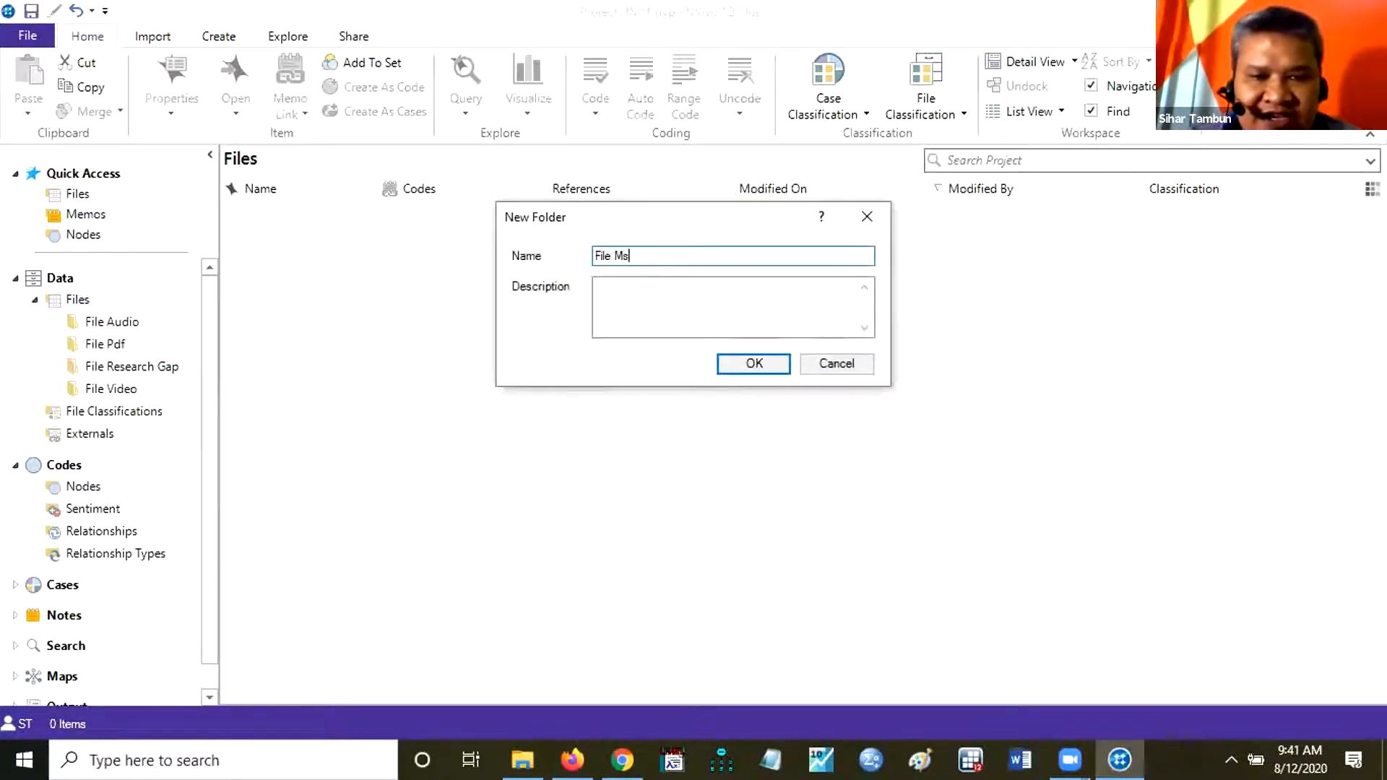
{"action": "type", "text": " Word"}
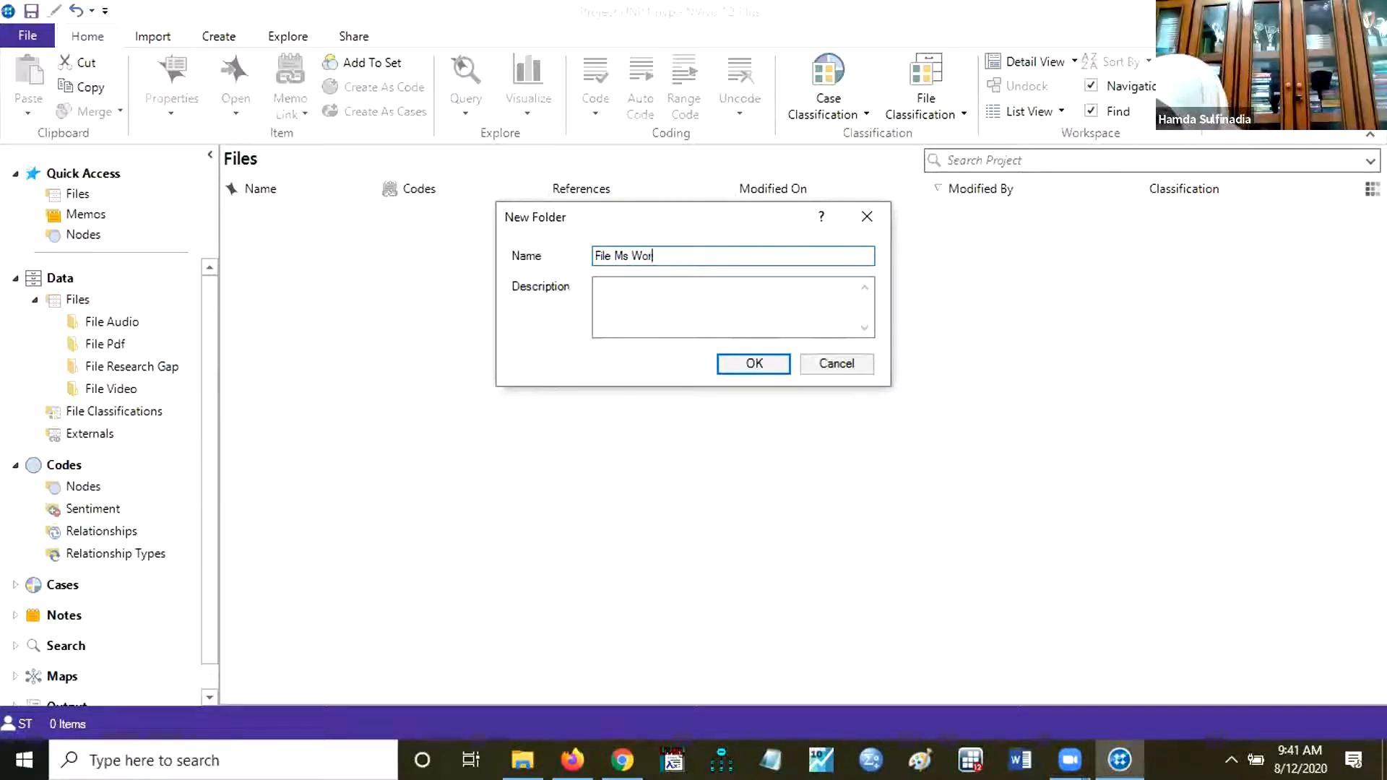
{"action": "left_click", "coordinate": [751, 364]}
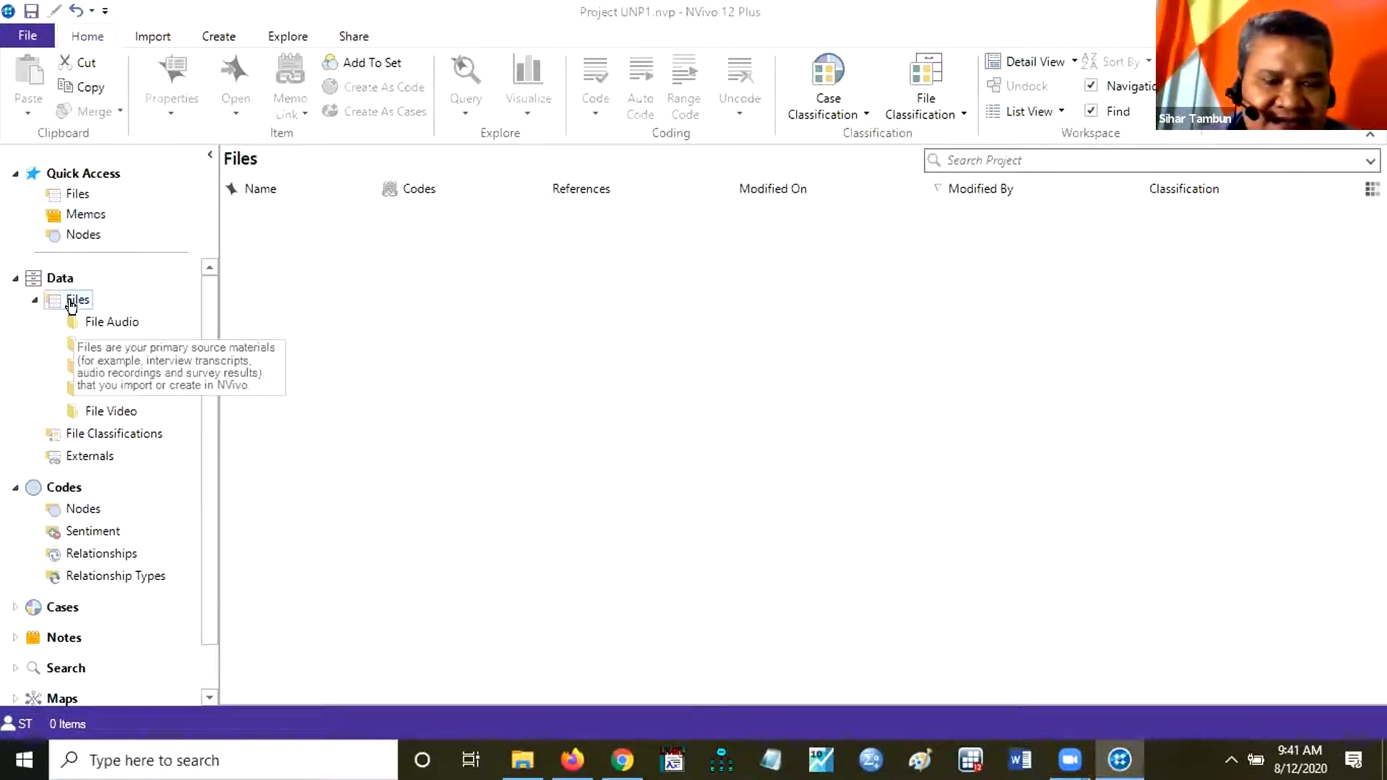
Add a folder named File Excel under Files in the Data section.
{"action": "right_click", "coordinate": [72, 307]}
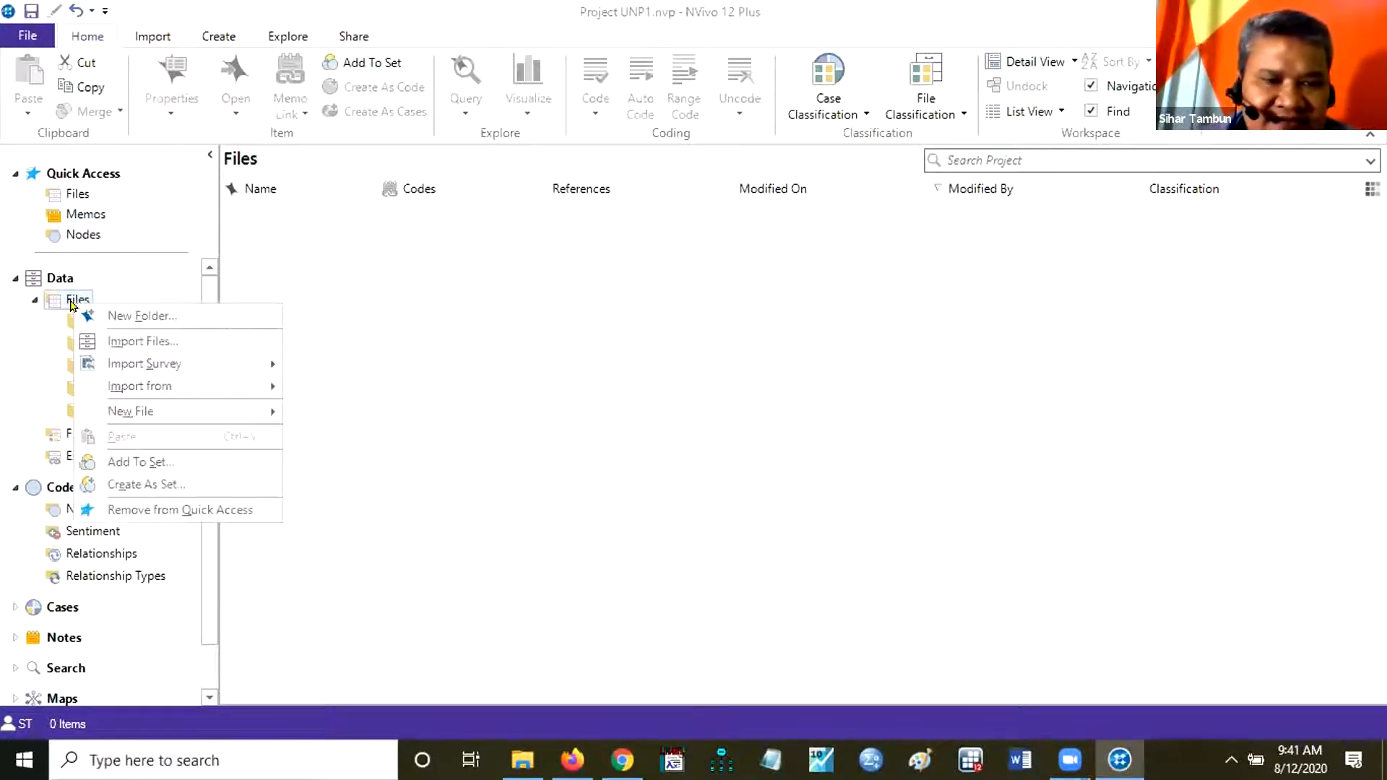
{"action": "left_click", "coordinate": [156, 319]}
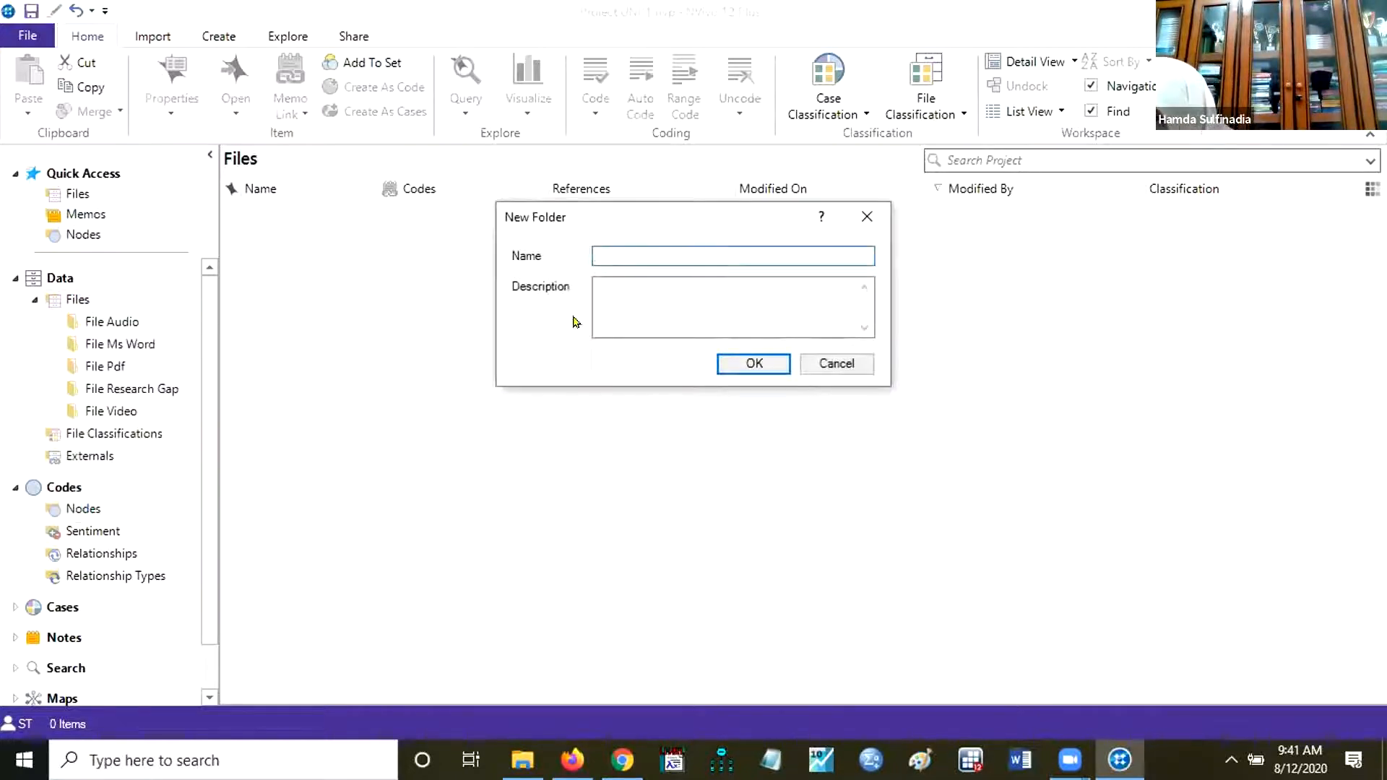
{"action": "type", "text": "File E"}
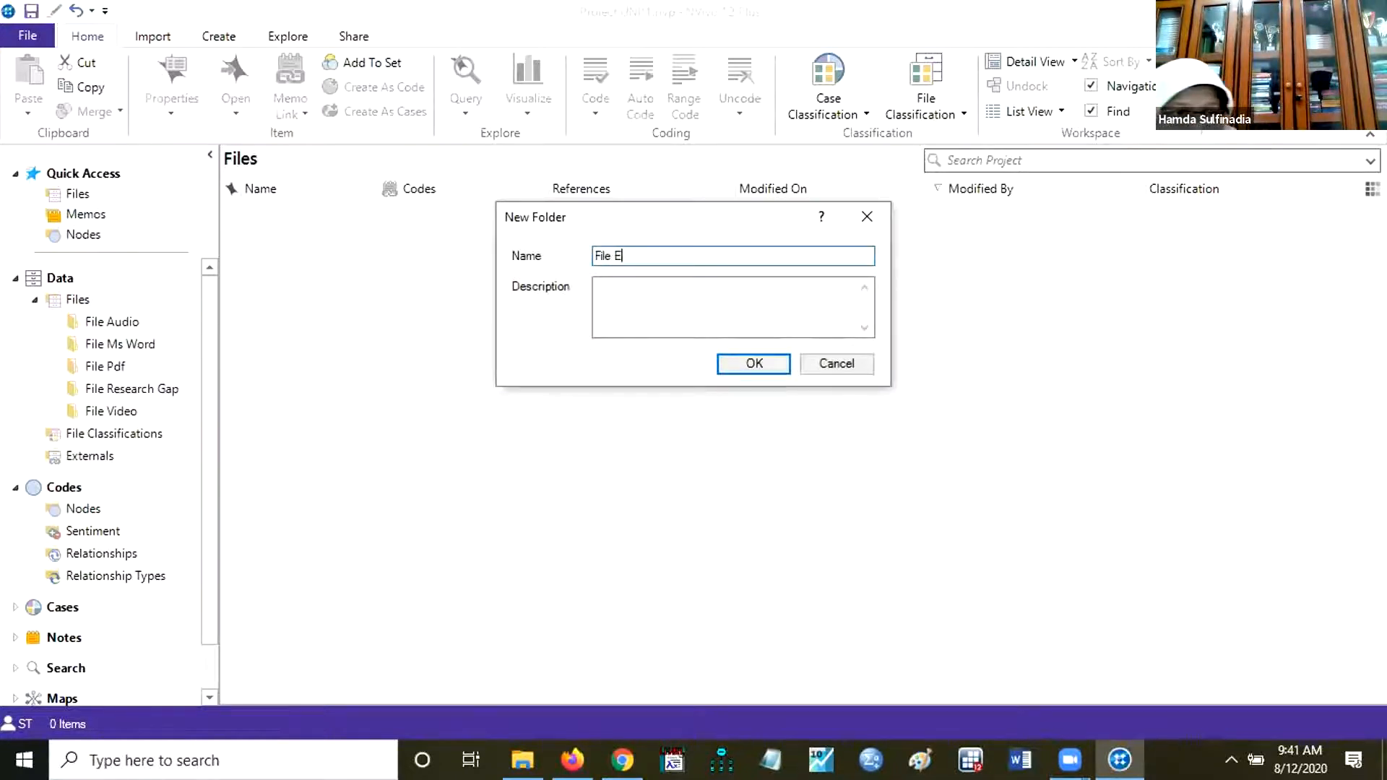
{"action": "type", "text": "xcel"}
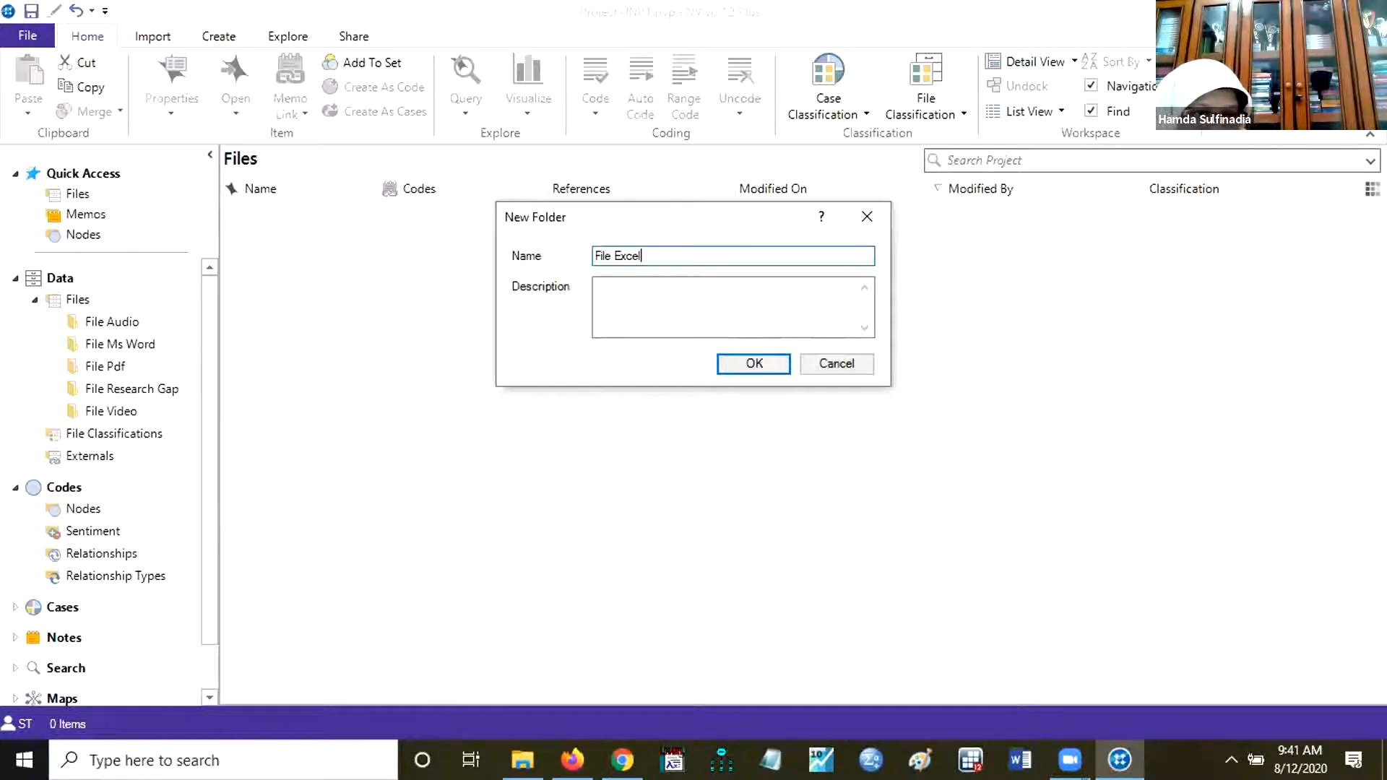
{"action": "left_click", "coordinate": [744, 368]}
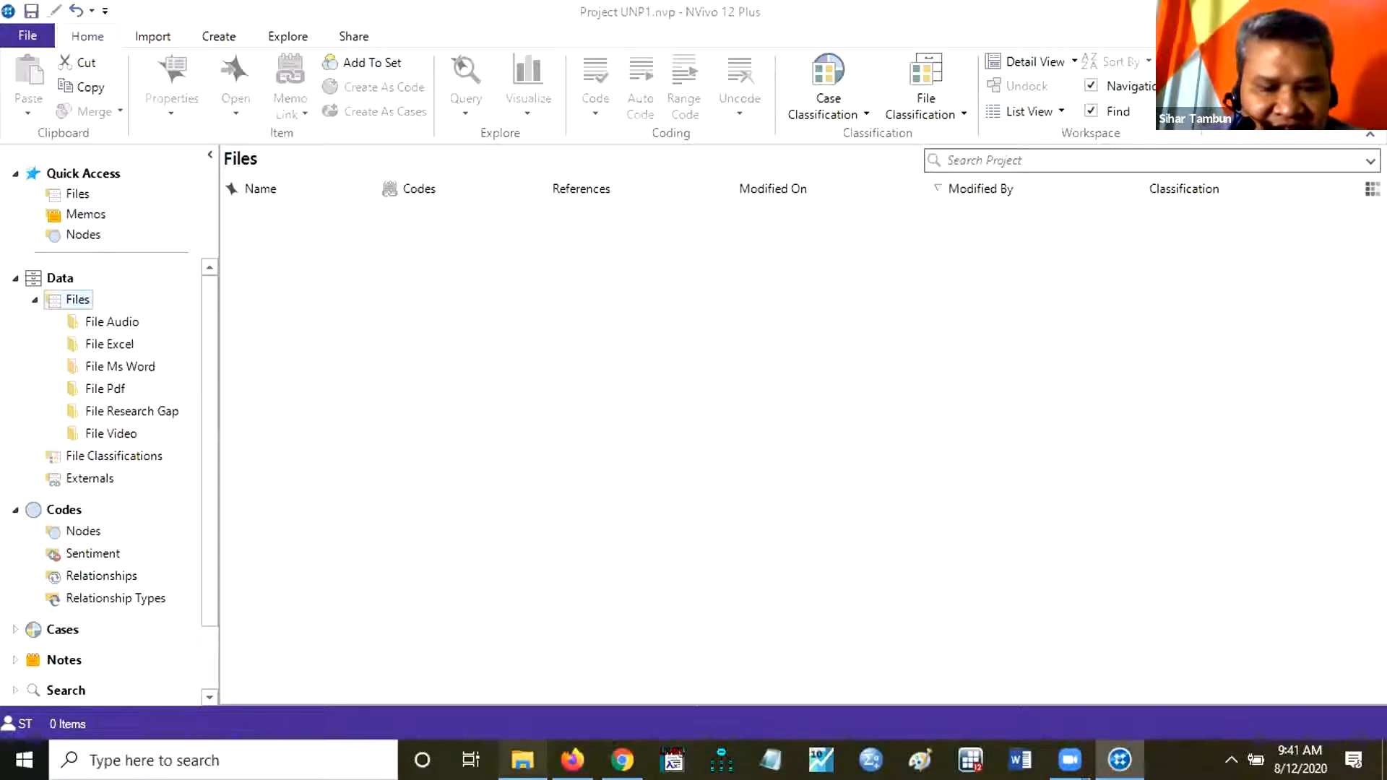
Check the Materi Hari 1 folder in File Explorer, and create the missing File Sentiment Analysis folder under Files in NVivo.
{"action": "left_click", "coordinate": [522, 760]}
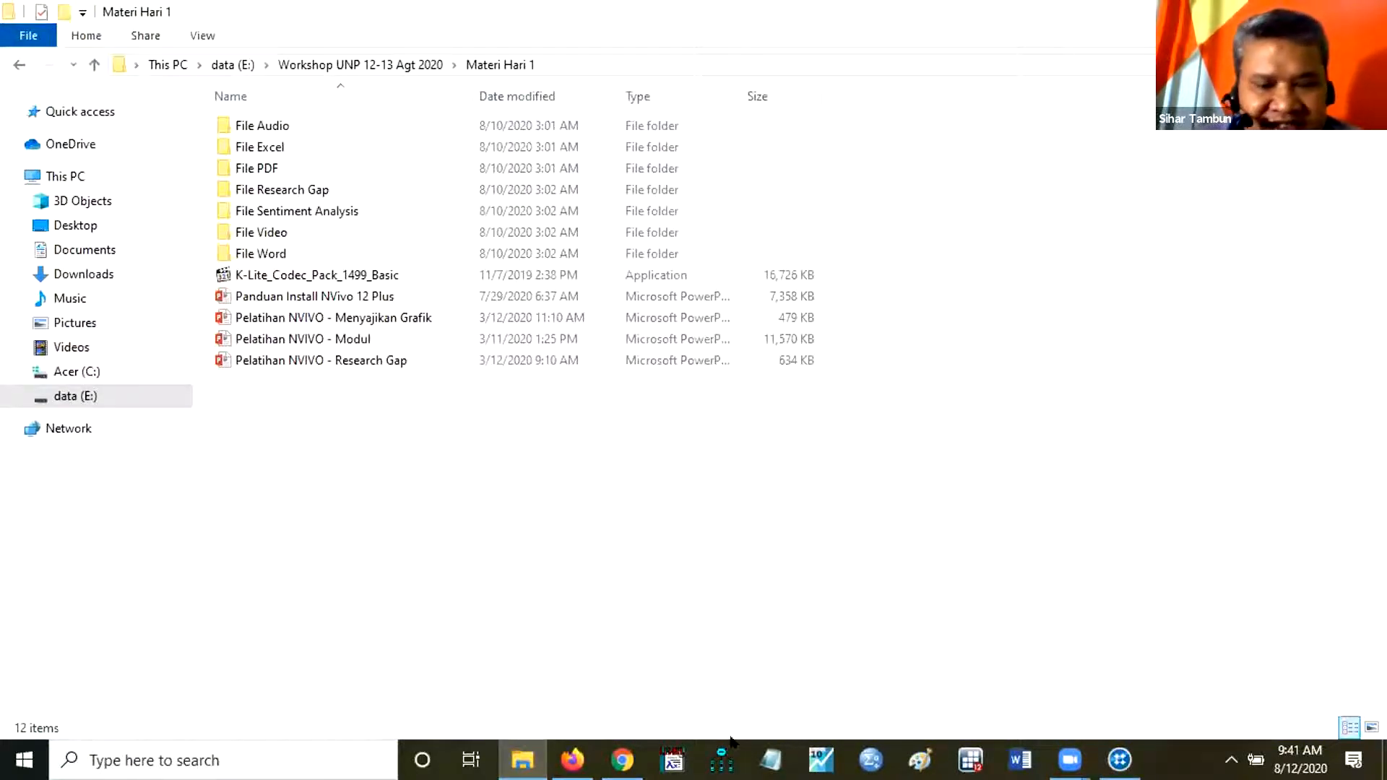
{"action": "left_click", "coordinate": [1120, 760]}
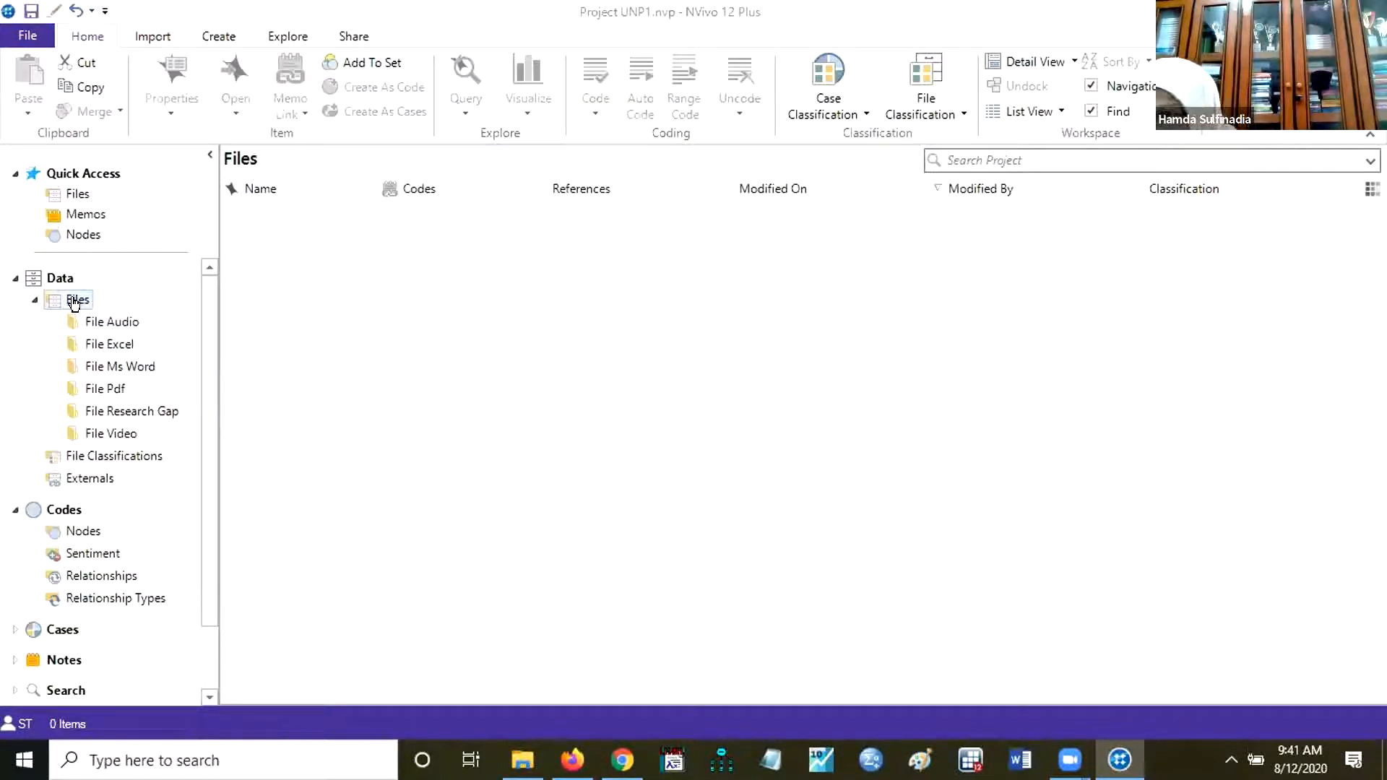
{"action": "right_click", "coordinate": [75, 303]}
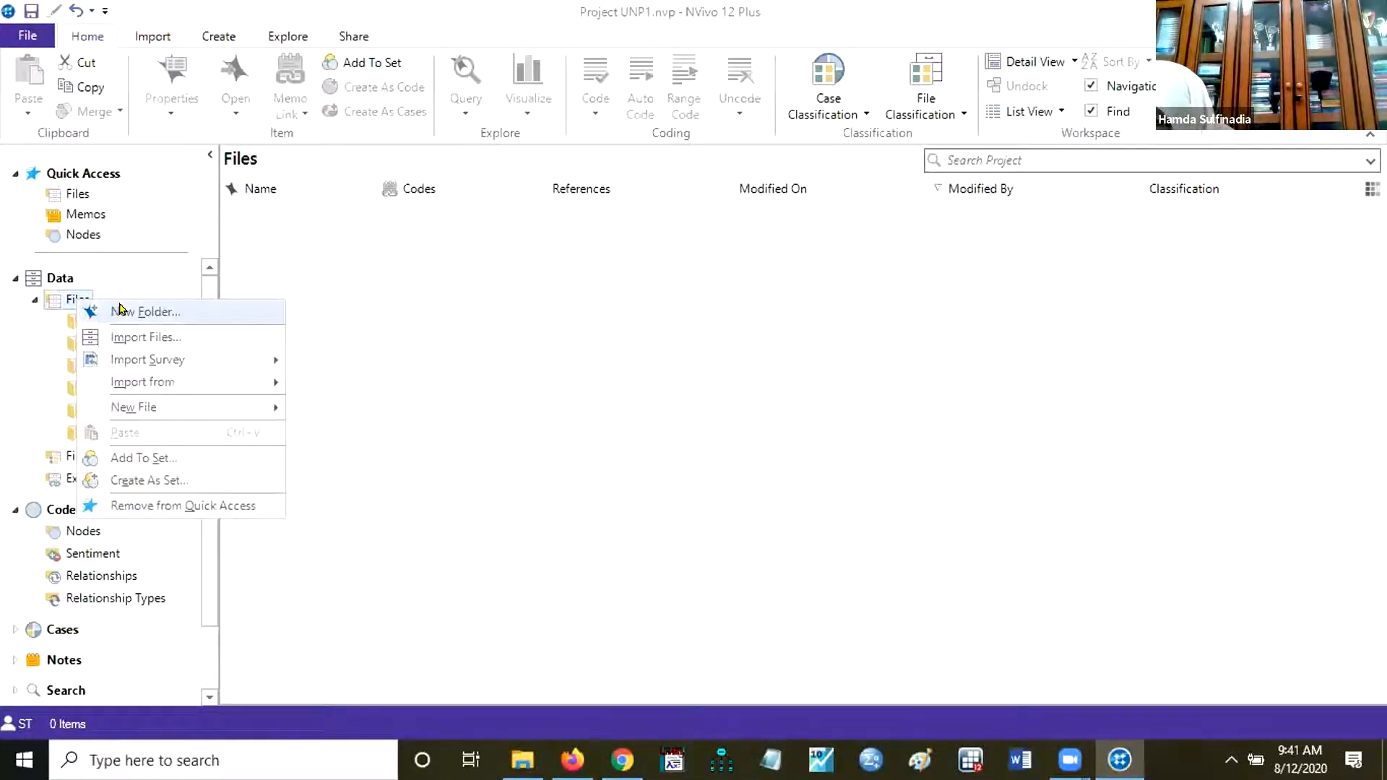
{"action": "left_click", "coordinate": [120, 311]}
{"action": "type", "text": "File"}
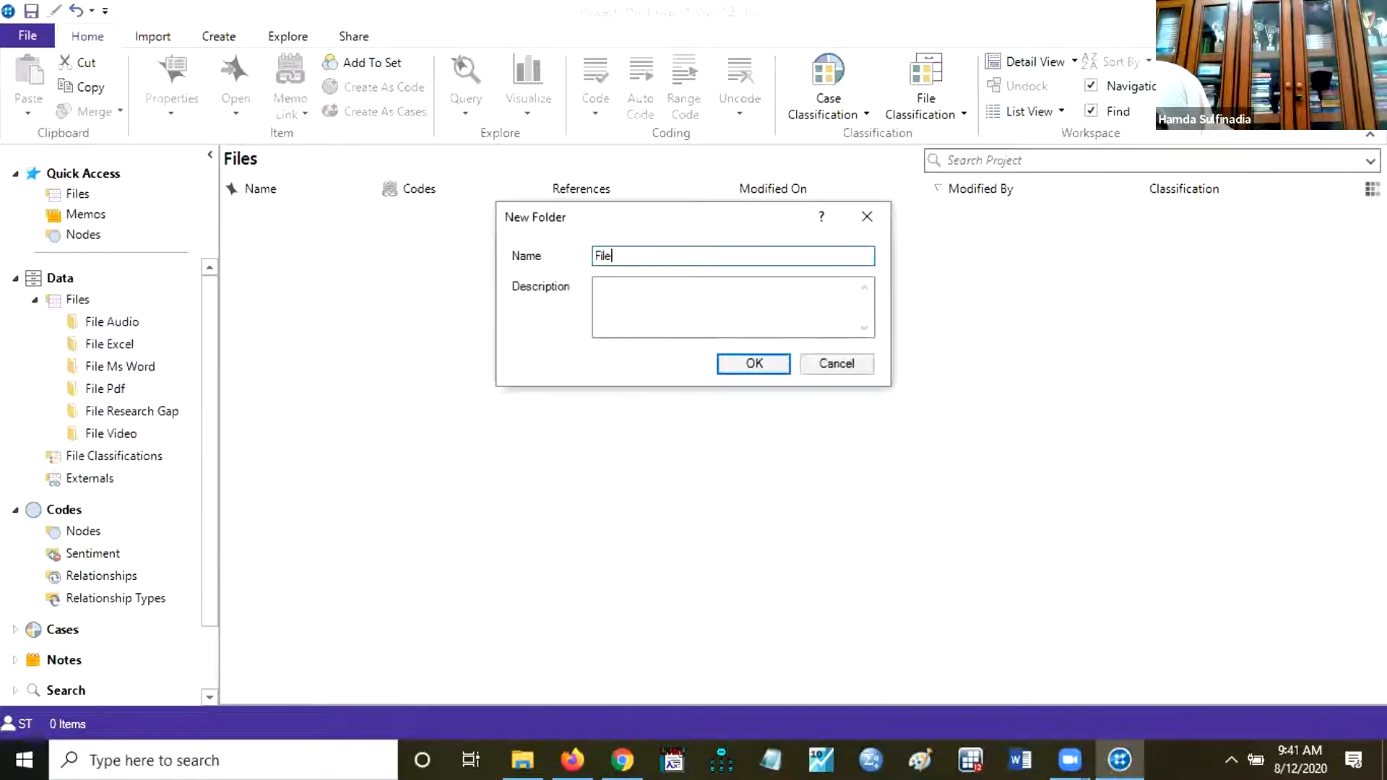
{"action": "type", "text": " Sentimen"}
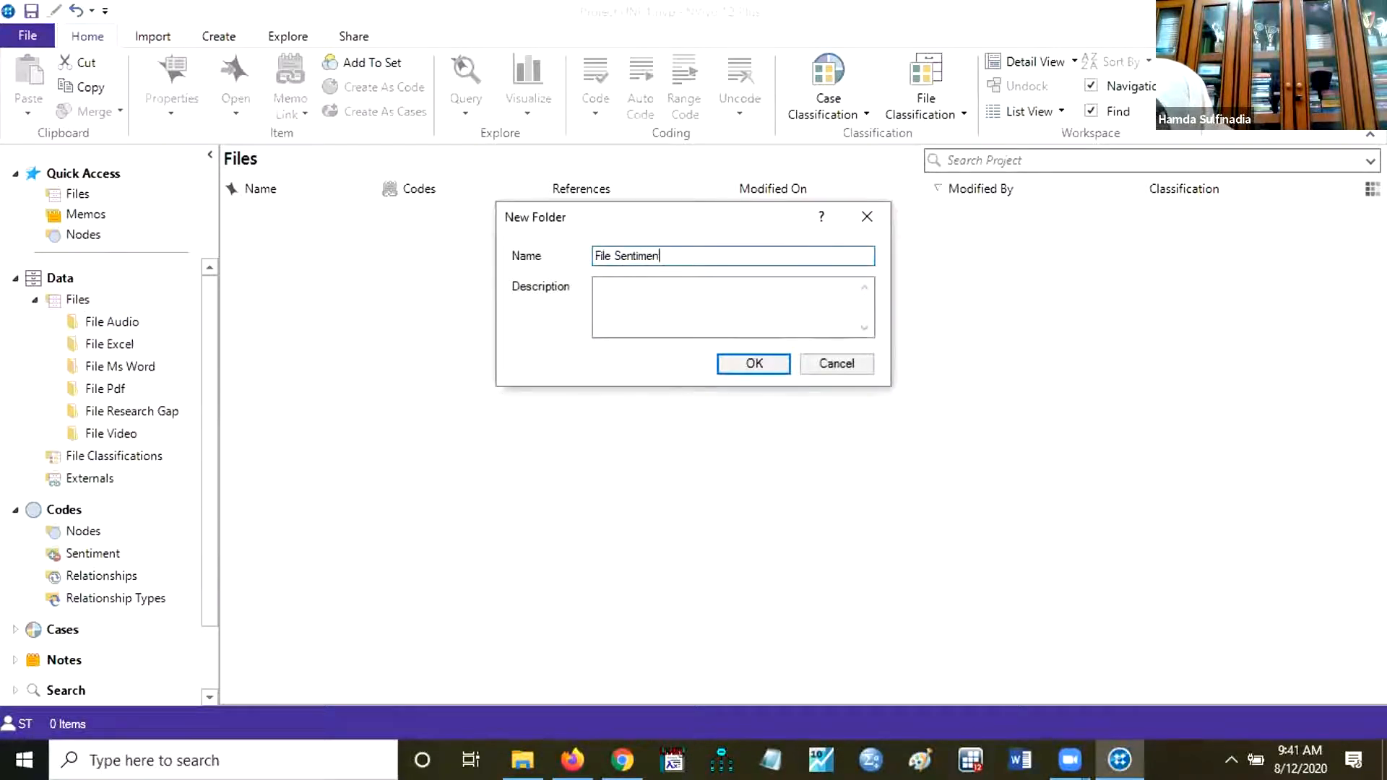
{"action": "type", "text": "t Analysis"}
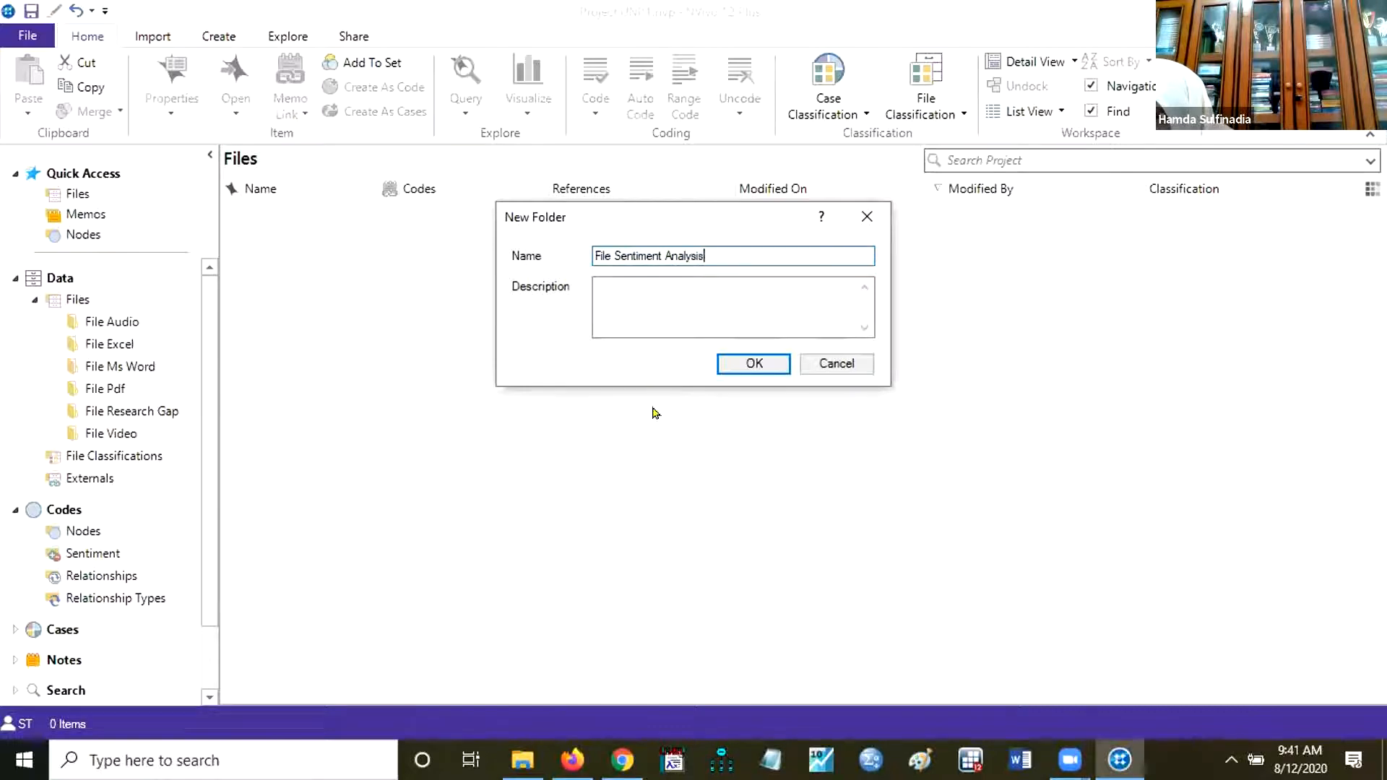
{"action": "left_click", "coordinate": [760, 365]}
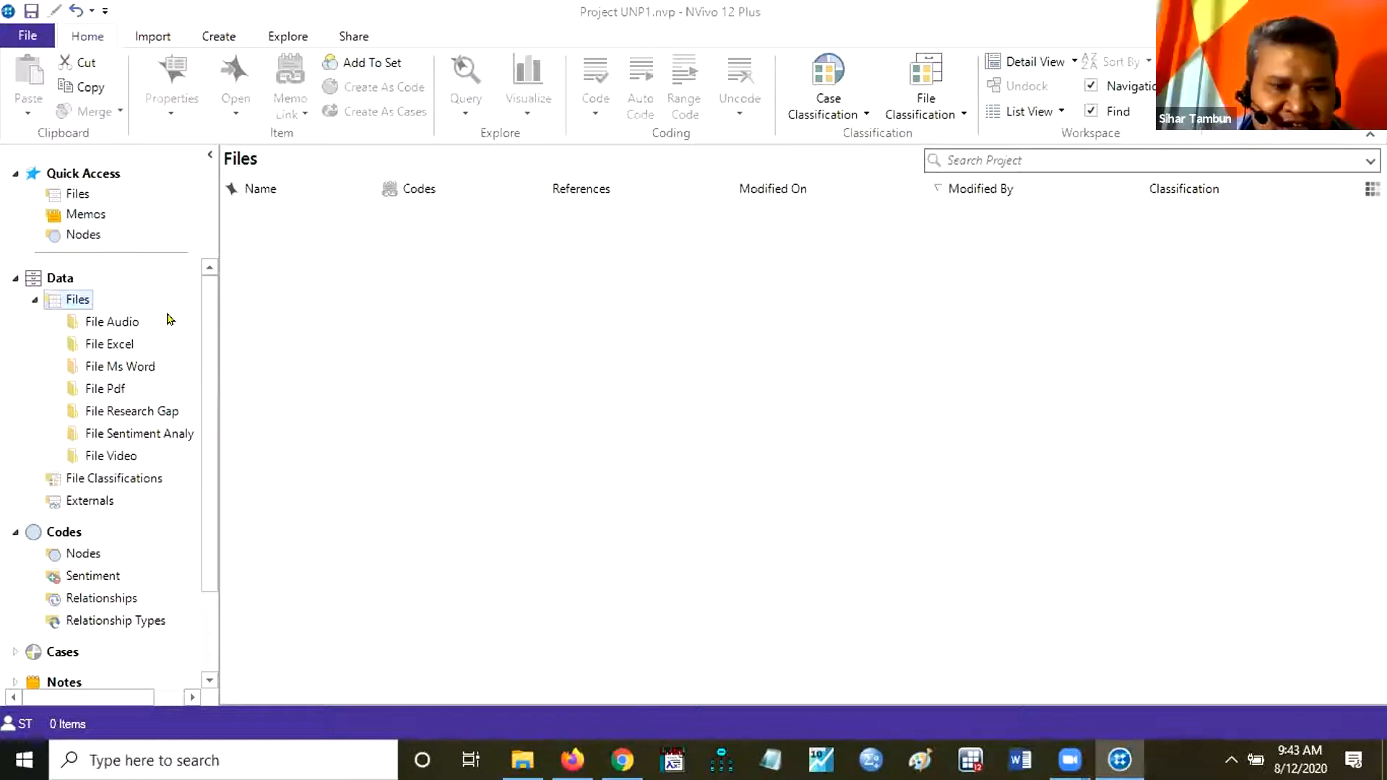
Start a file import into the File Audio folder and browse to Workshop UNP 12-13 Agt 2020, Materi Hari 1, File Audio on drive E:.
{"action": "right_click", "coordinate": [110, 321]}
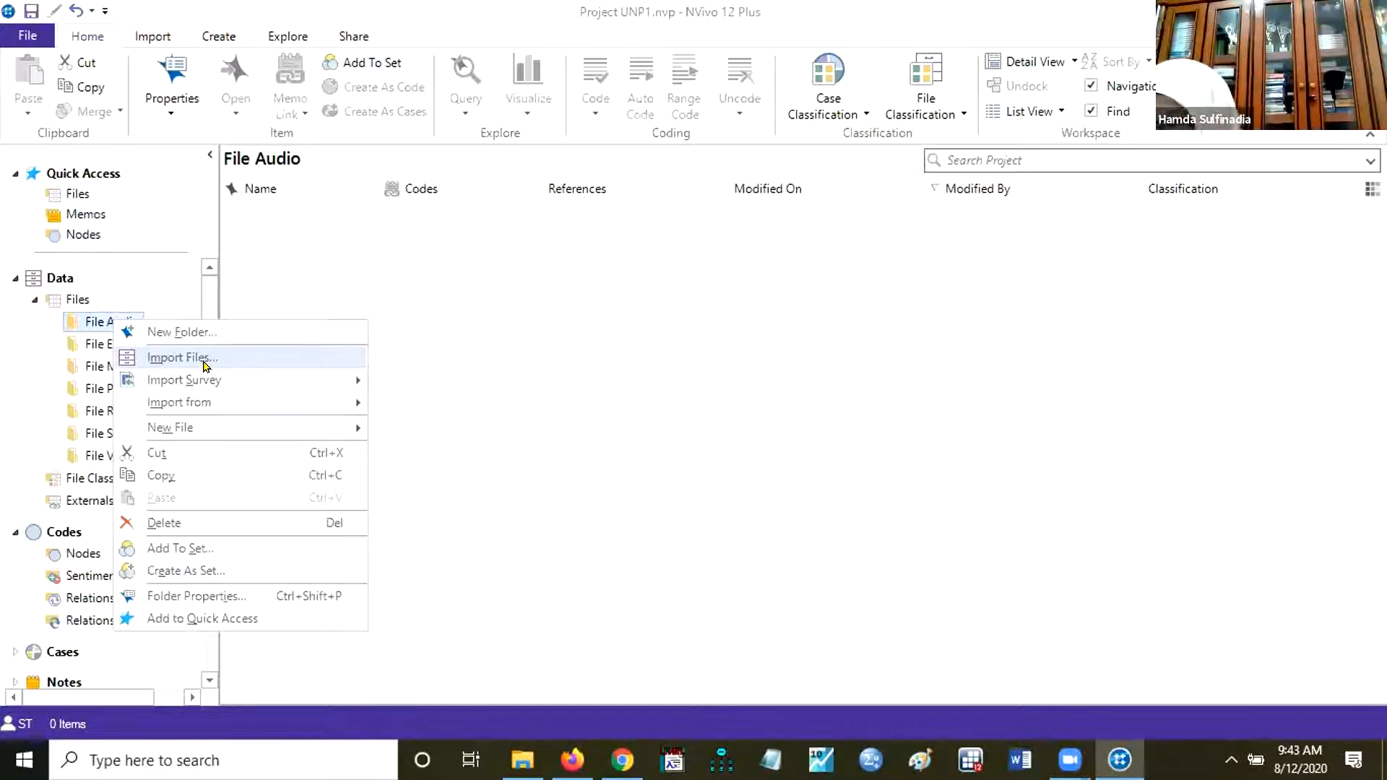
{"action": "left_click", "coordinate": [204, 357]}
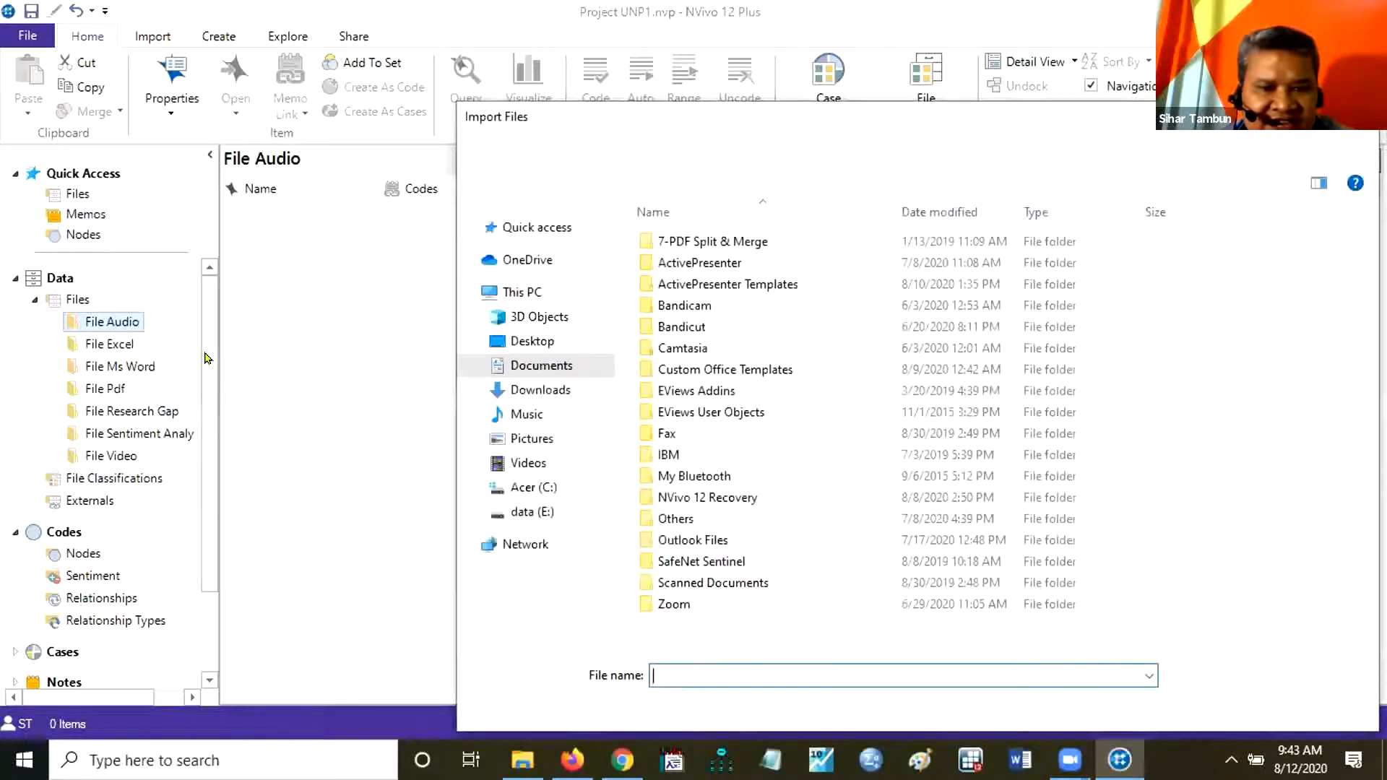
{"action": "left_click", "coordinate": [530, 513]}
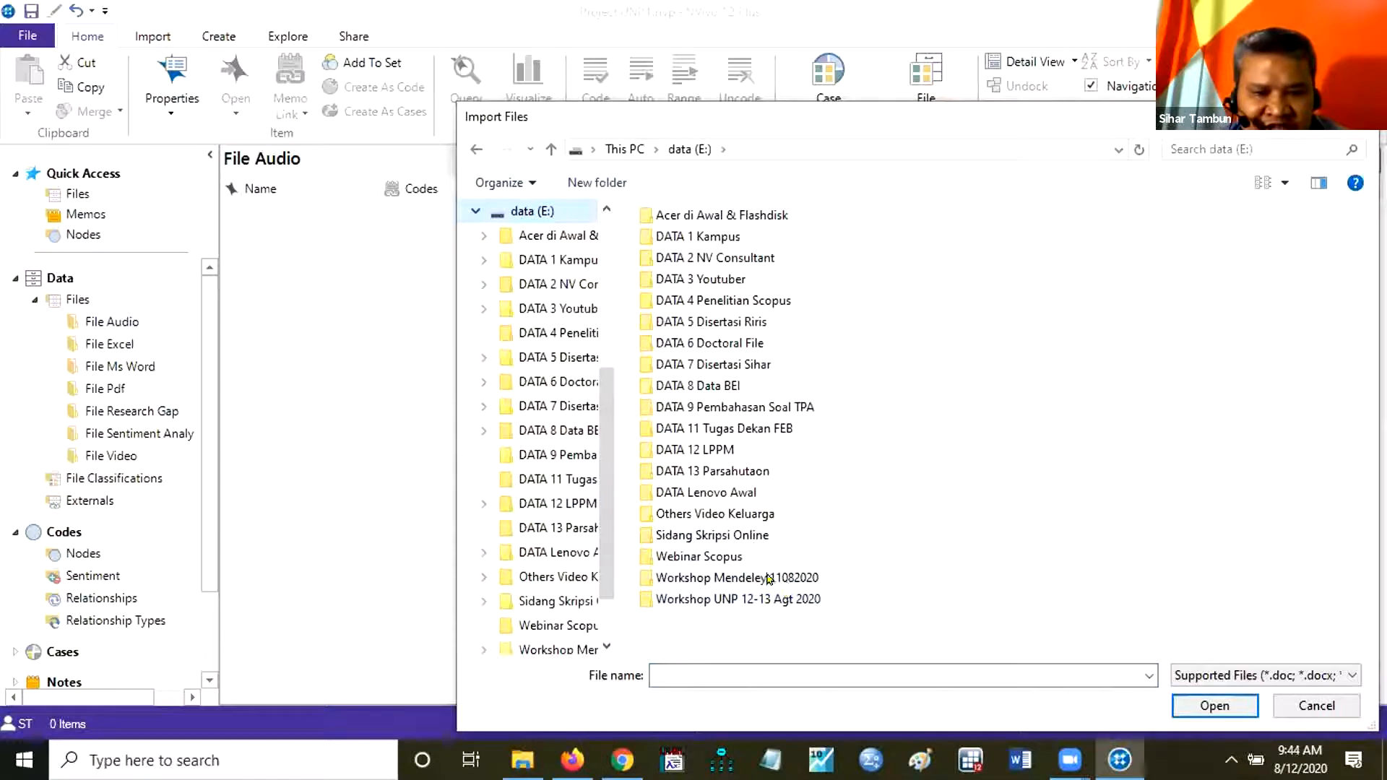
{"action": "double_click", "coordinate": [770, 578]}
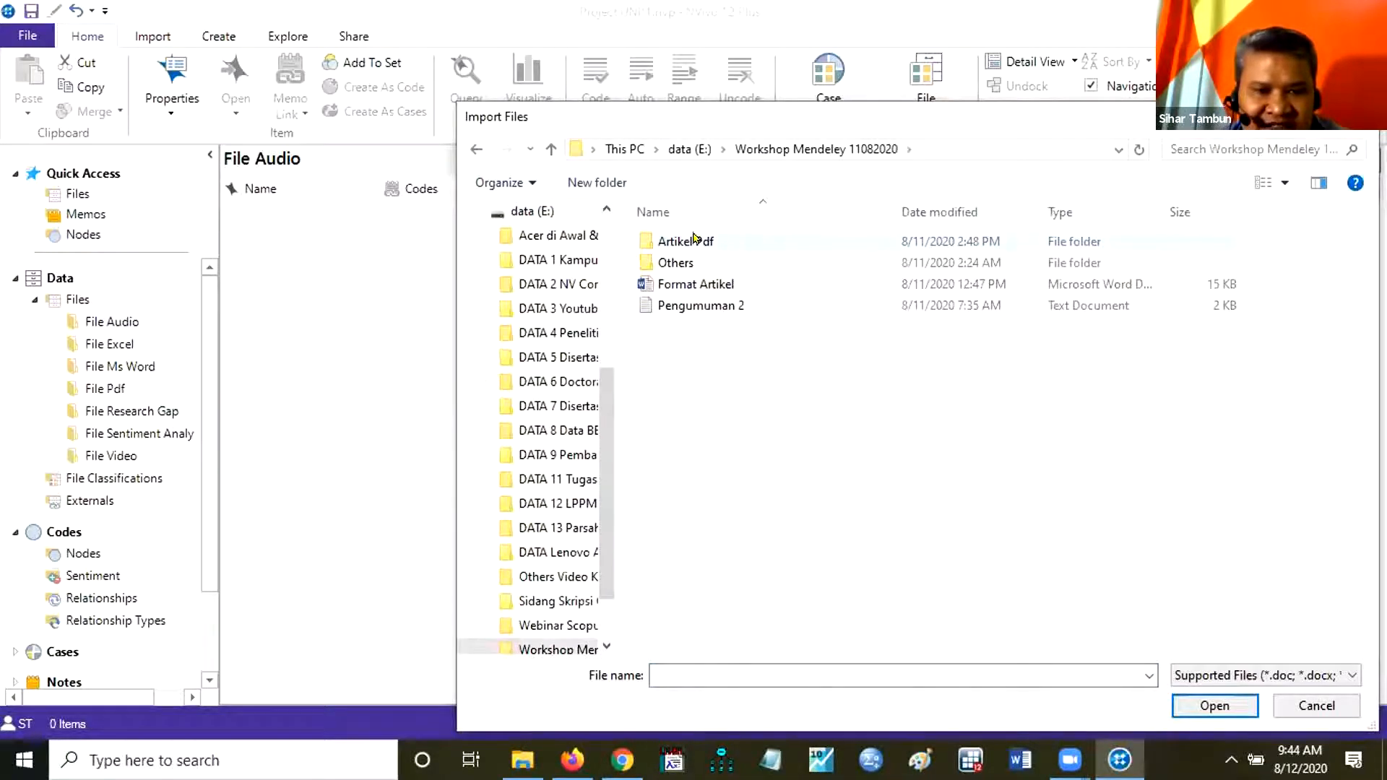
{"action": "left_click", "coordinate": [476, 147]}
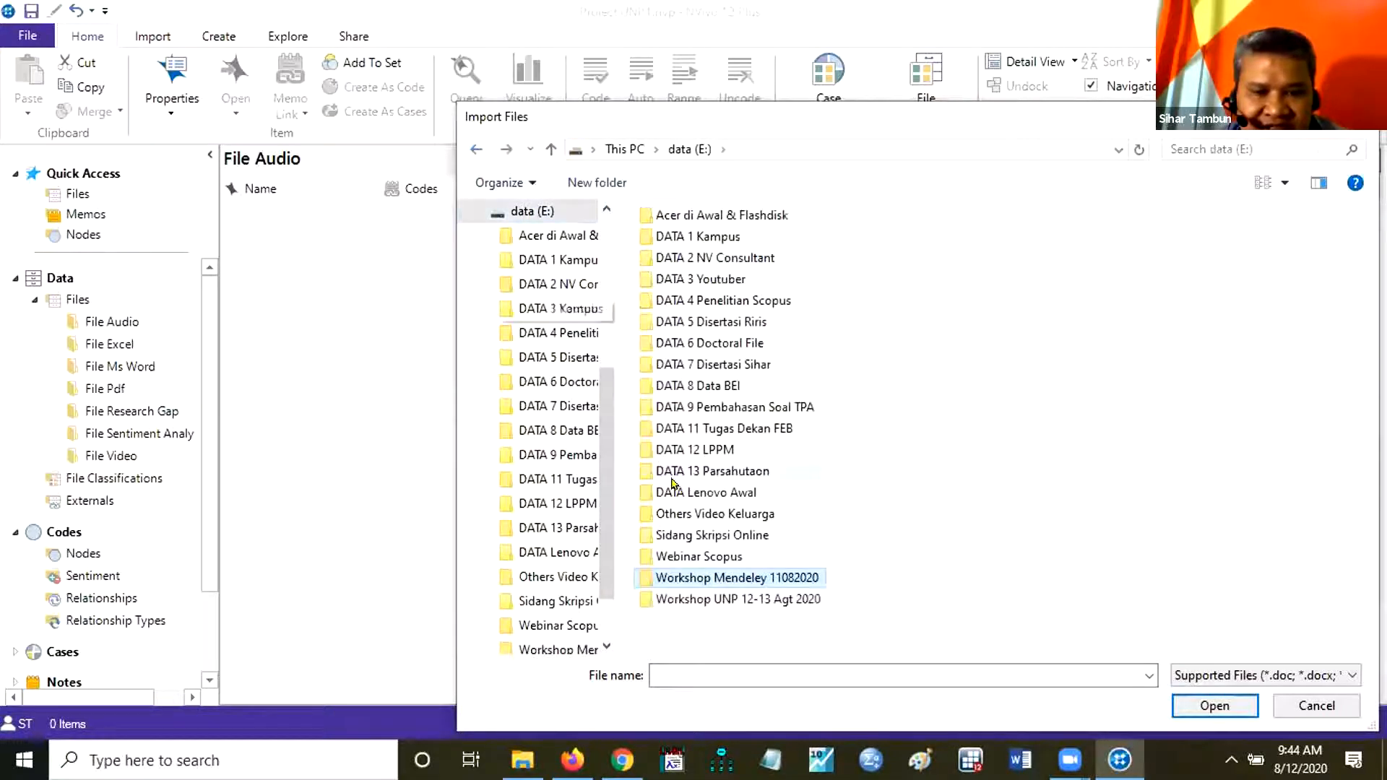
{"action": "left_click", "coordinate": [722, 599]}
{"action": "double_click", "coordinate": [723, 599]}
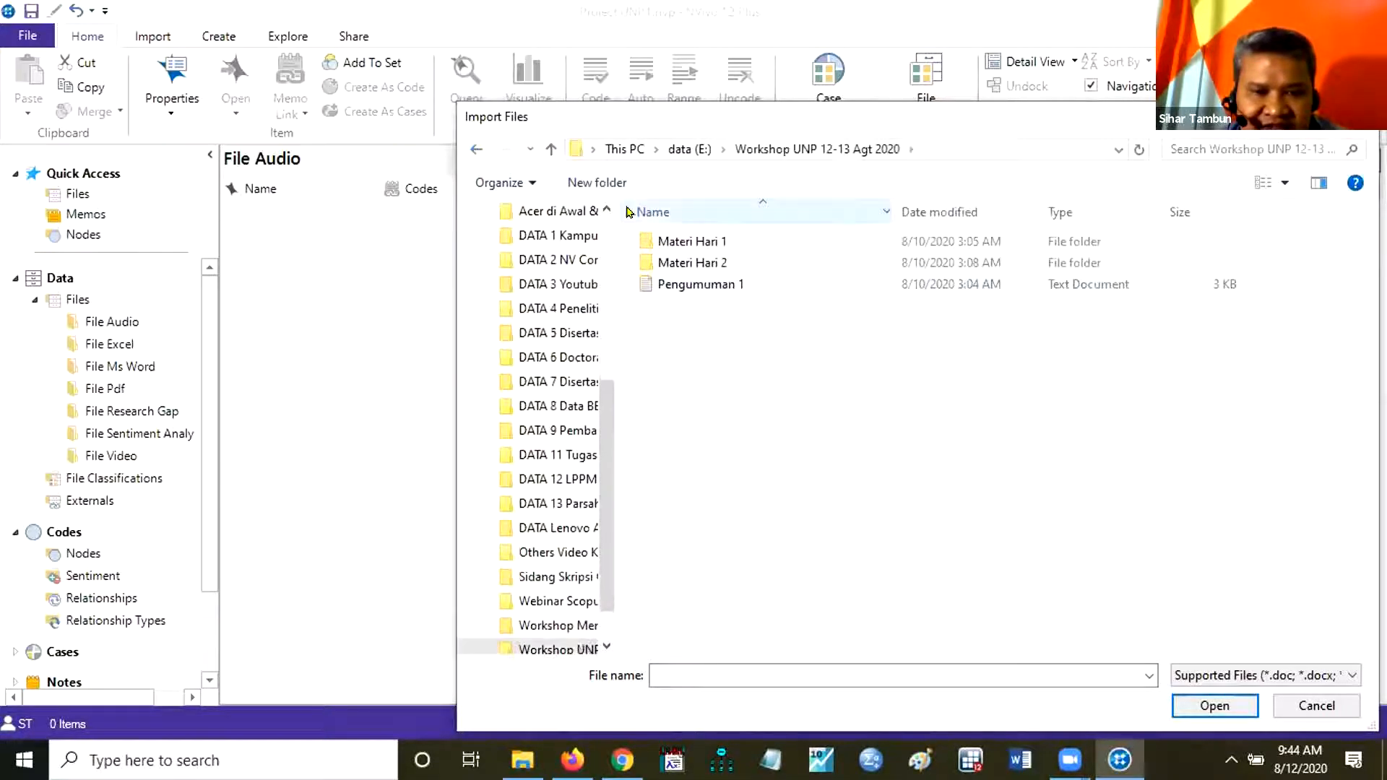
{"action": "left_click", "coordinate": [670, 241]}
{"action": "double_click", "coordinate": [671, 241]}
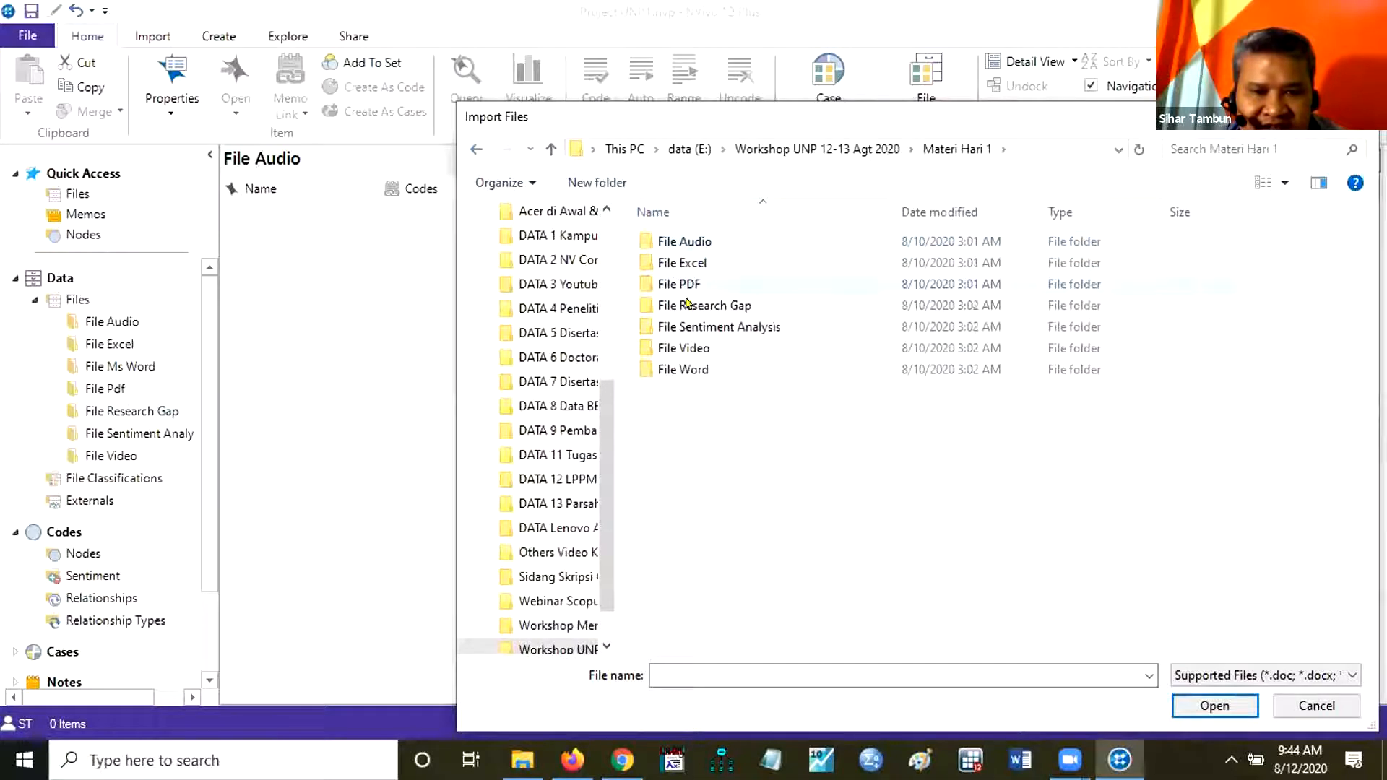
{"action": "double_click", "coordinate": [692, 240]}
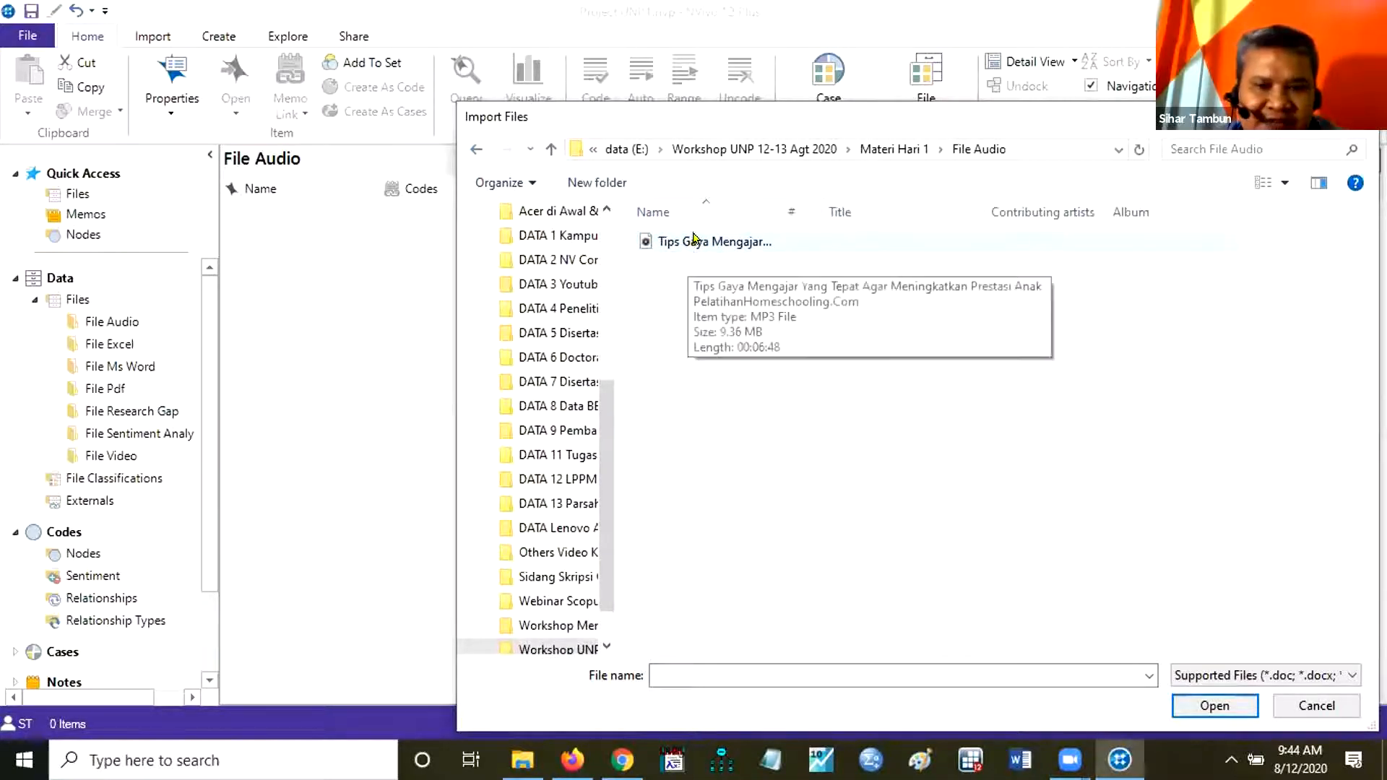
Import the Tips Gaya Mengajar MP3 file into File Audio without creating a case, accepting the default audio properties.
{"action": "left_click", "coordinate": [694, 242]}
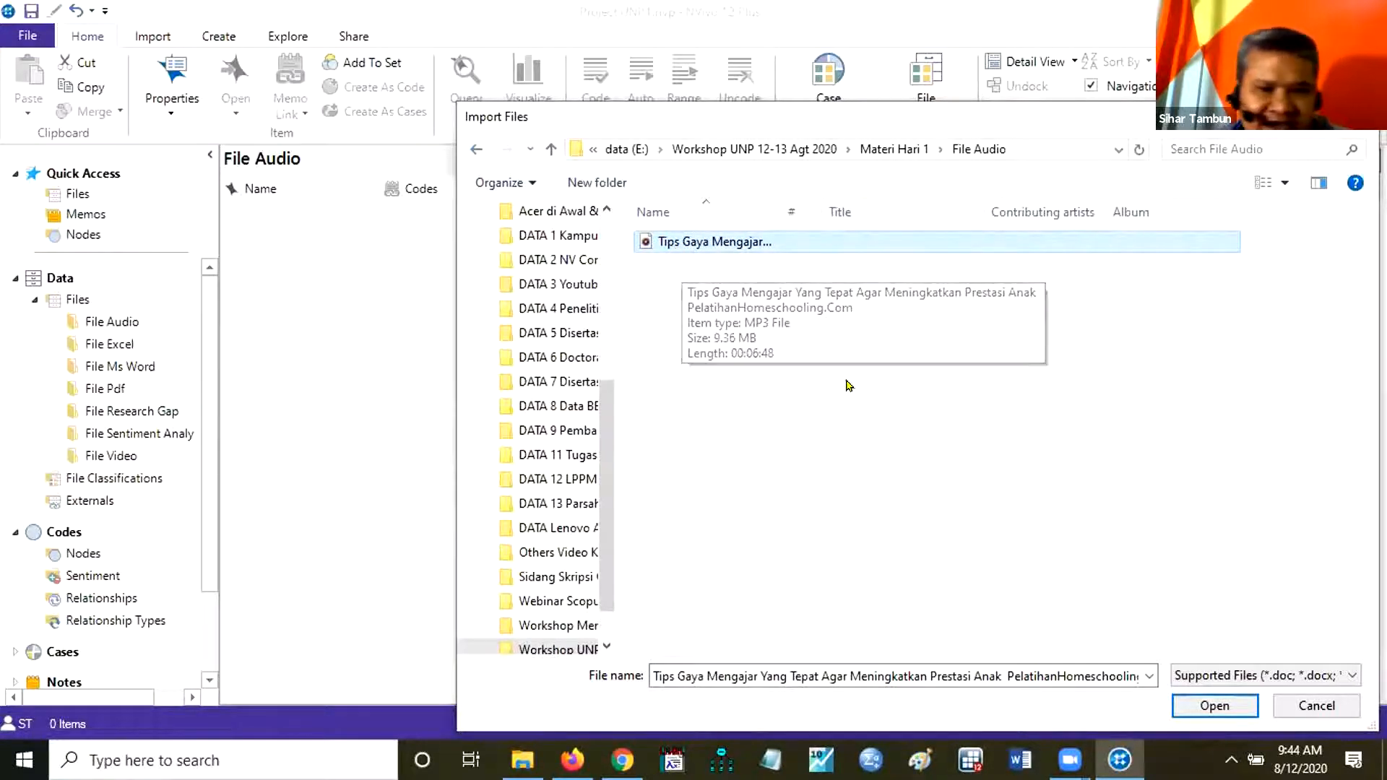
{"action": "left_click", "coordinate": [1197, 706]}
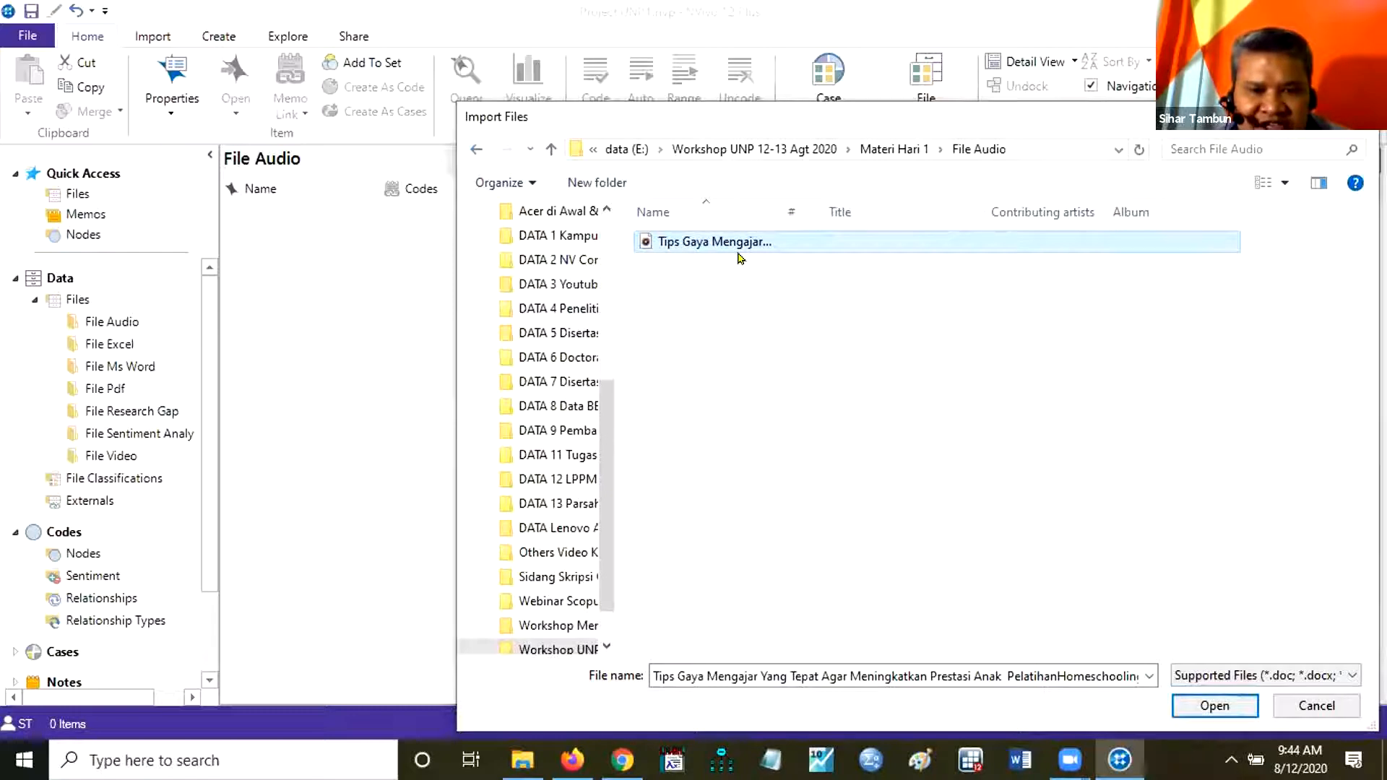
{"action": "left_click", "coordinate": [1210, 710]}
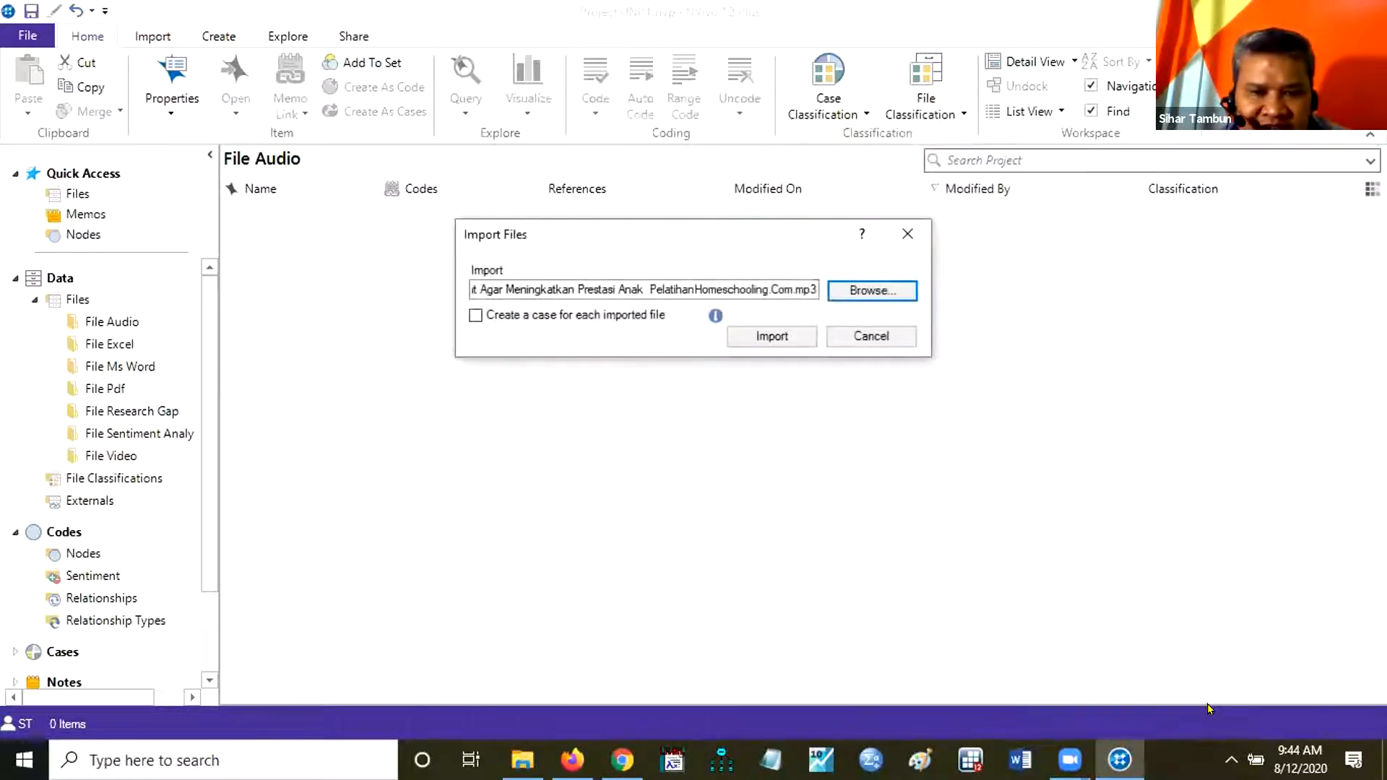
{"action": "left_click", "coordinate": [772, 336]}
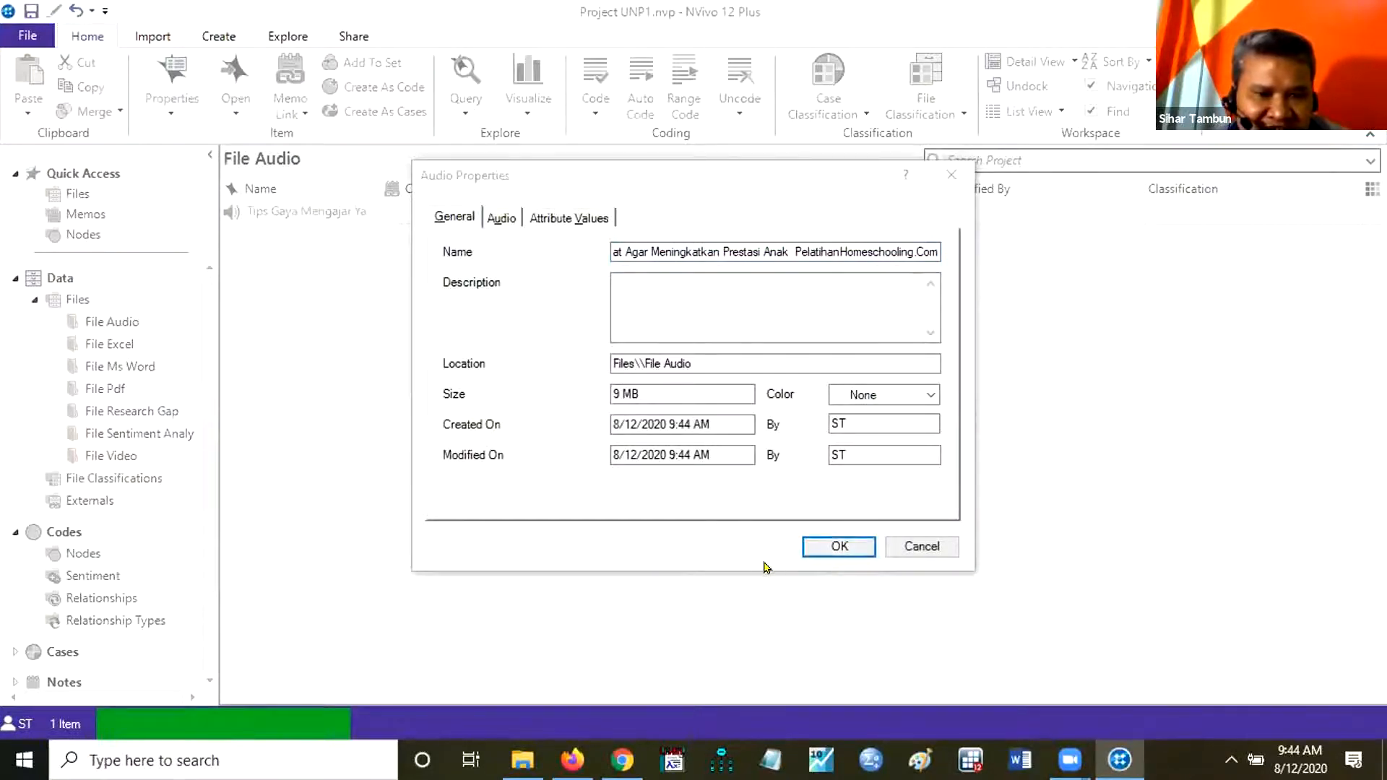
{"action": "left_click", "coordinate": [832, 545]}
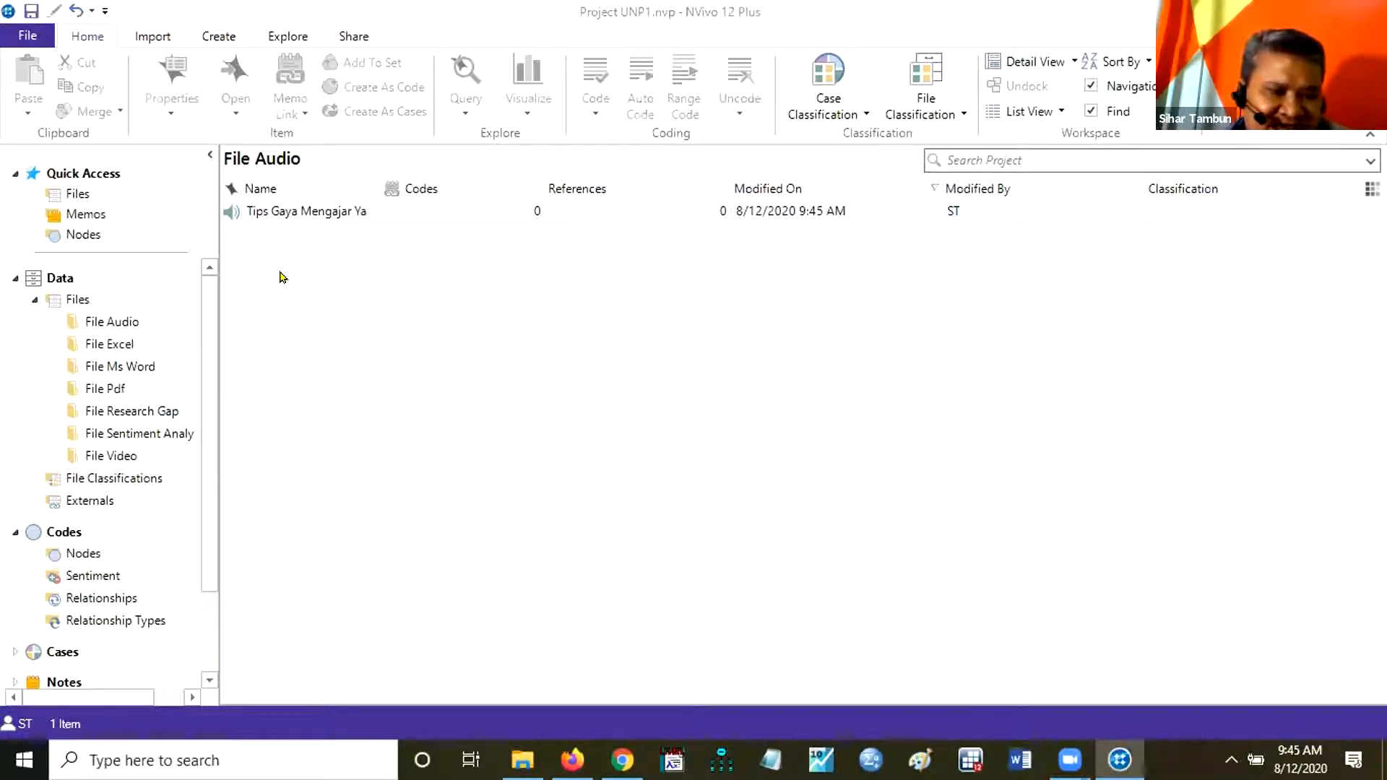
Start a file import into the File Ms Word folder and browse to the File Word folder inside Materi Hari 1.
{"action": "right_click", "coordinate": [125, 368]}
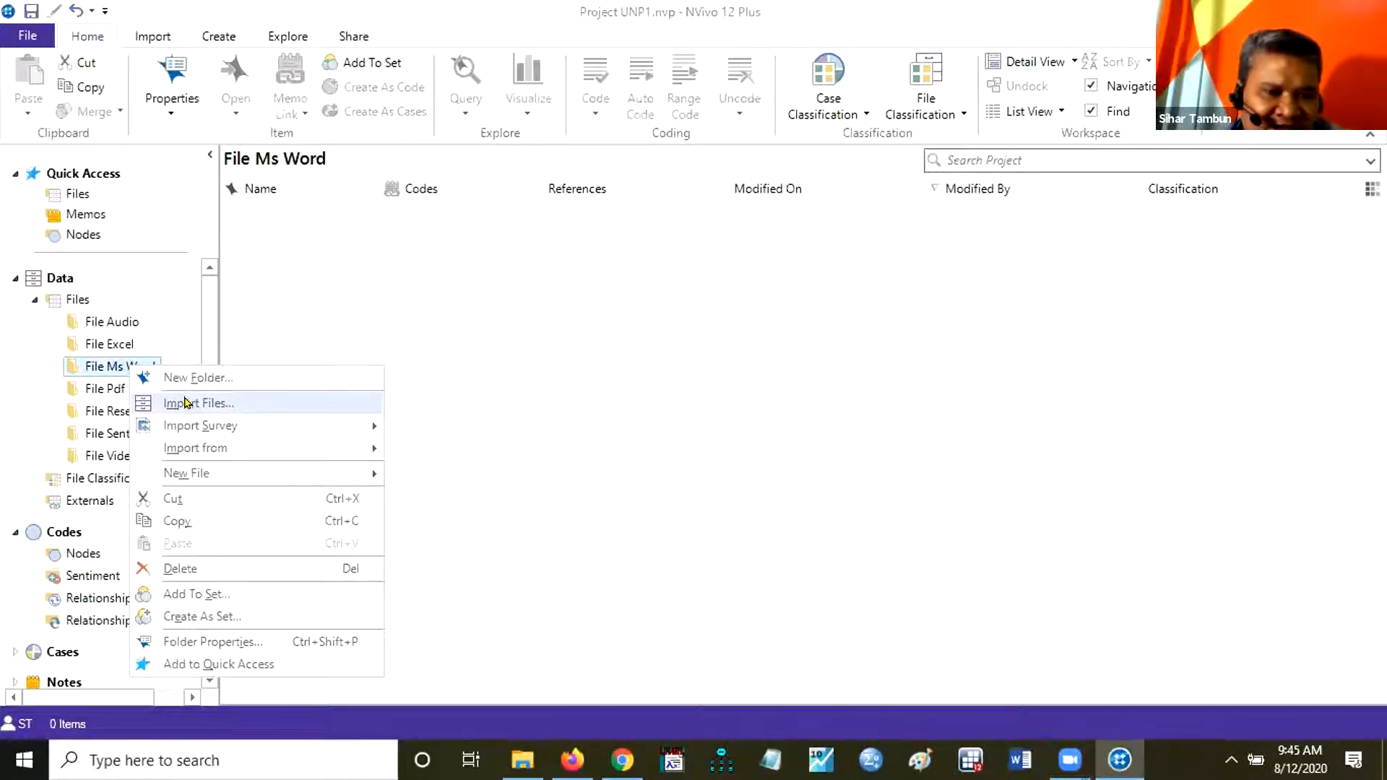
{"action": "left_click", "coordinate": [186, 402]}
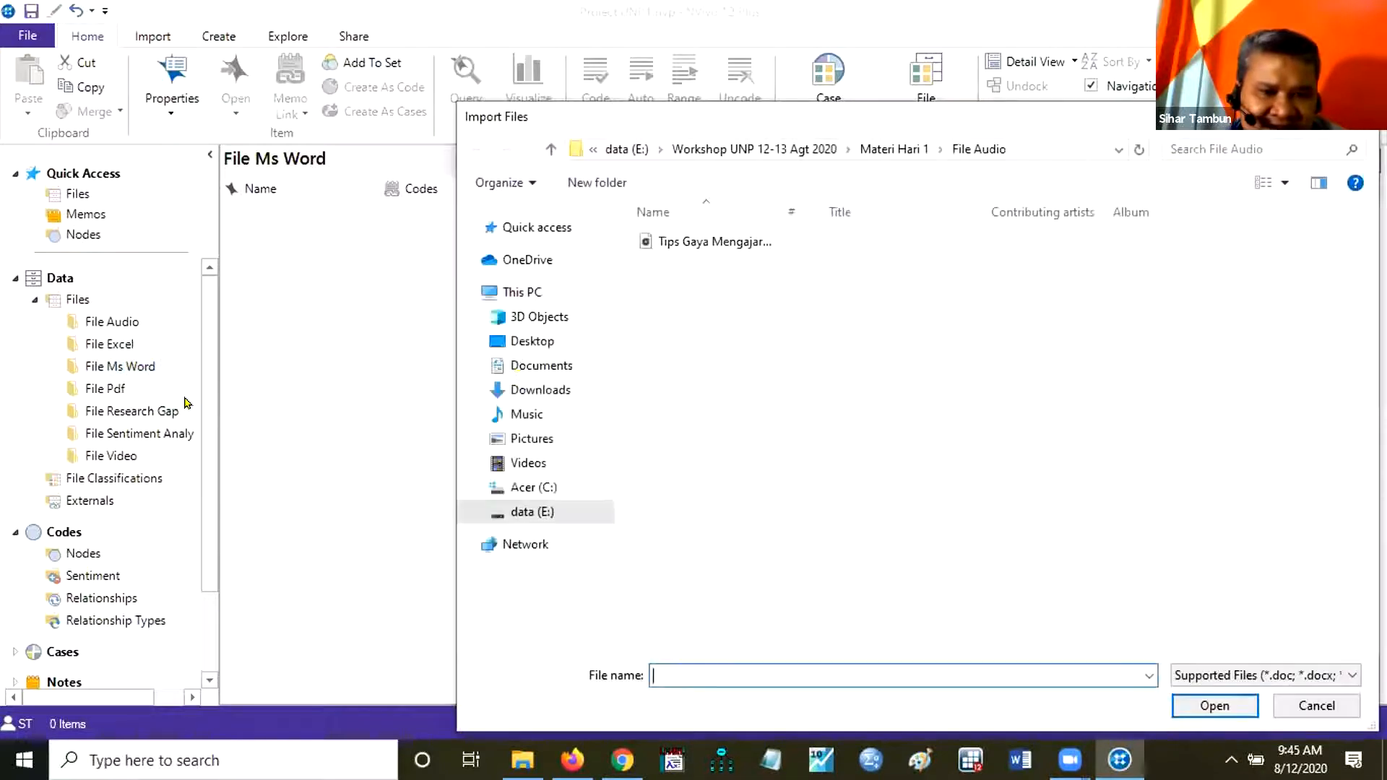
{"action": "left_click", "coordinate": [887, 142]}
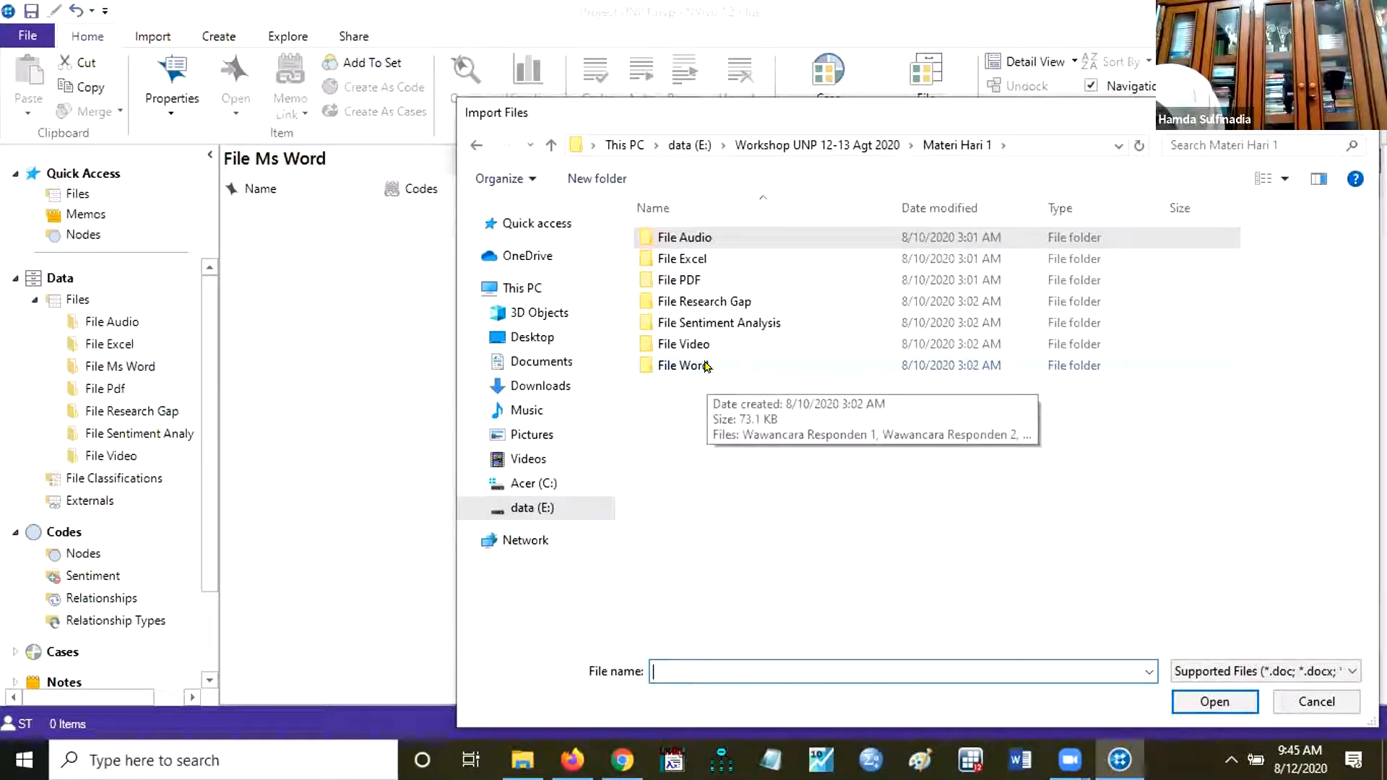
{"action": "left_click", "coordinate": [677, 369]}
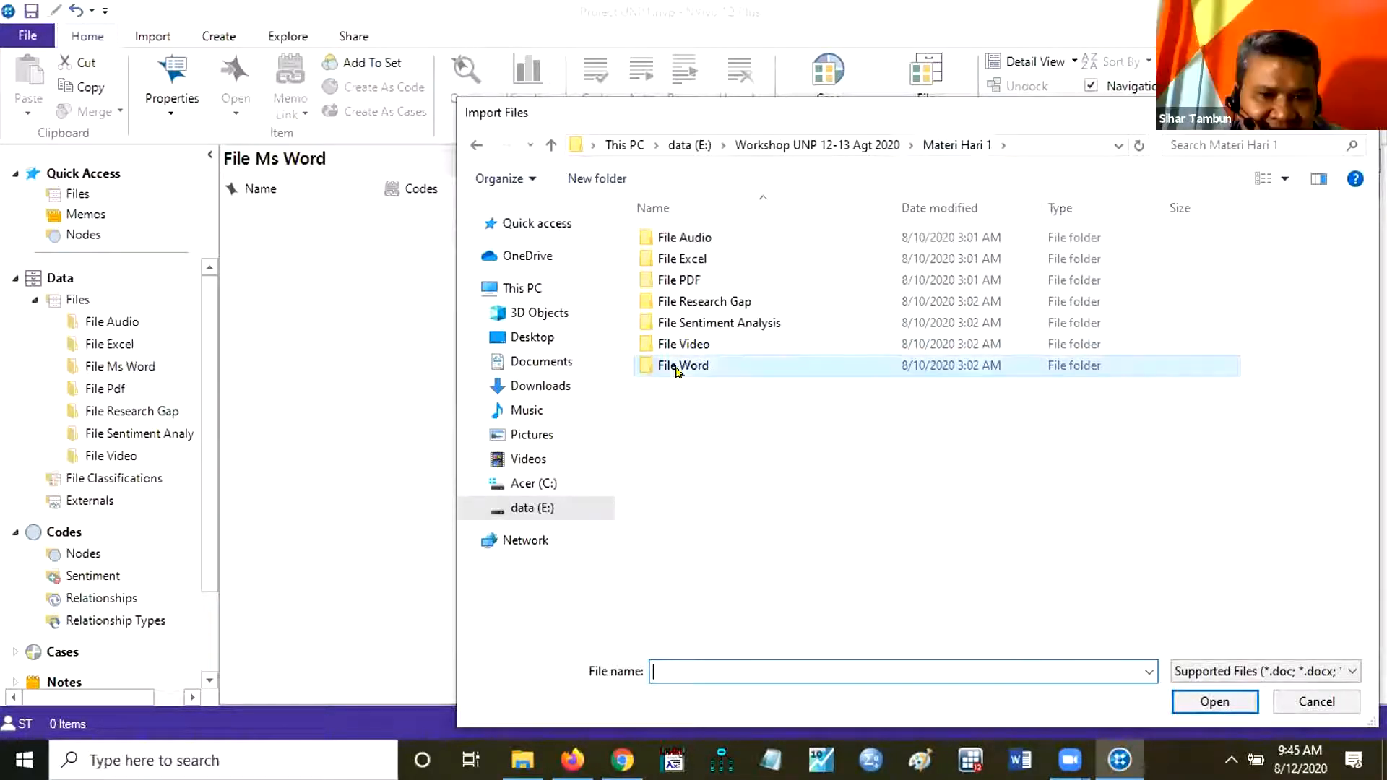
{"action": "double_click", "coordinate": [678, 368]}
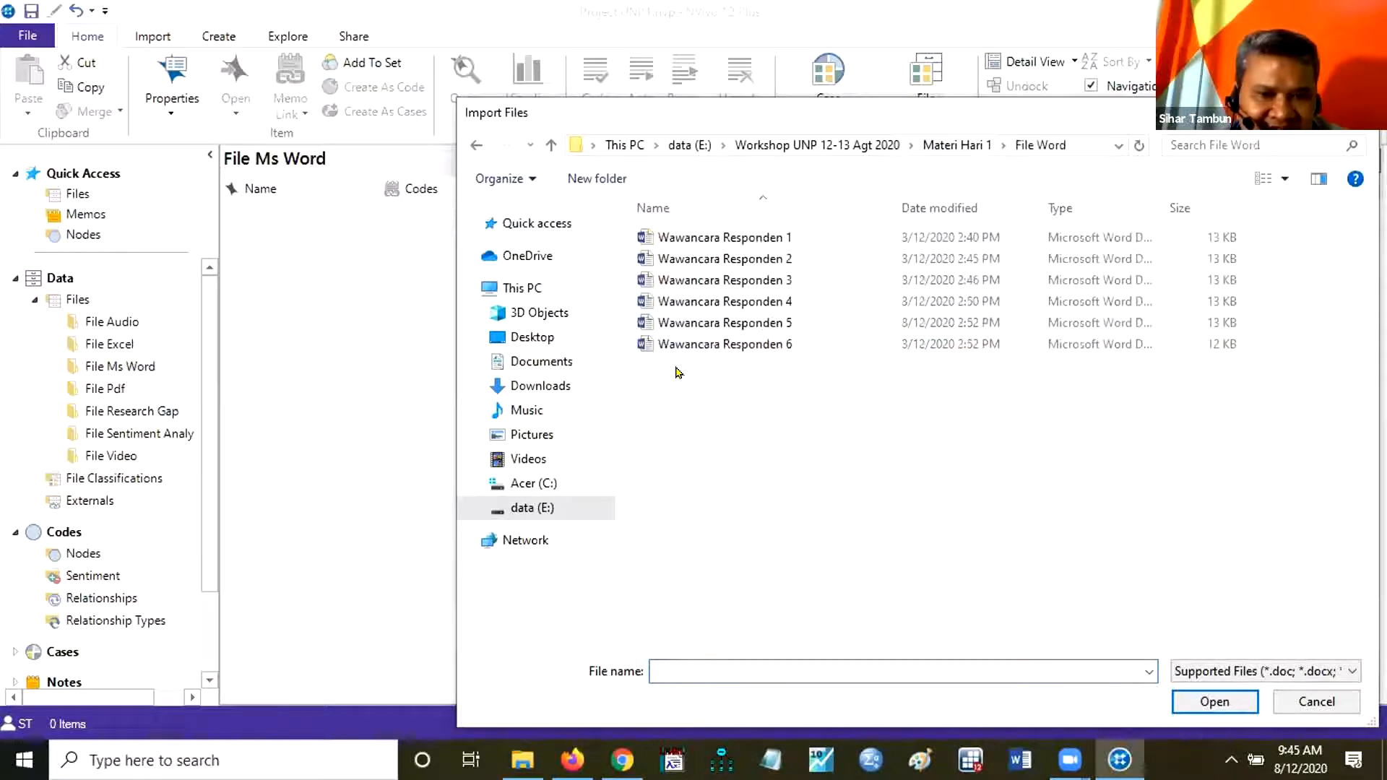
Import the documents Wawancara Responden 1 through 6 into File Ms Word without creating a case for each file.
{"action": "left_click", "coordinate": [708, 236]}
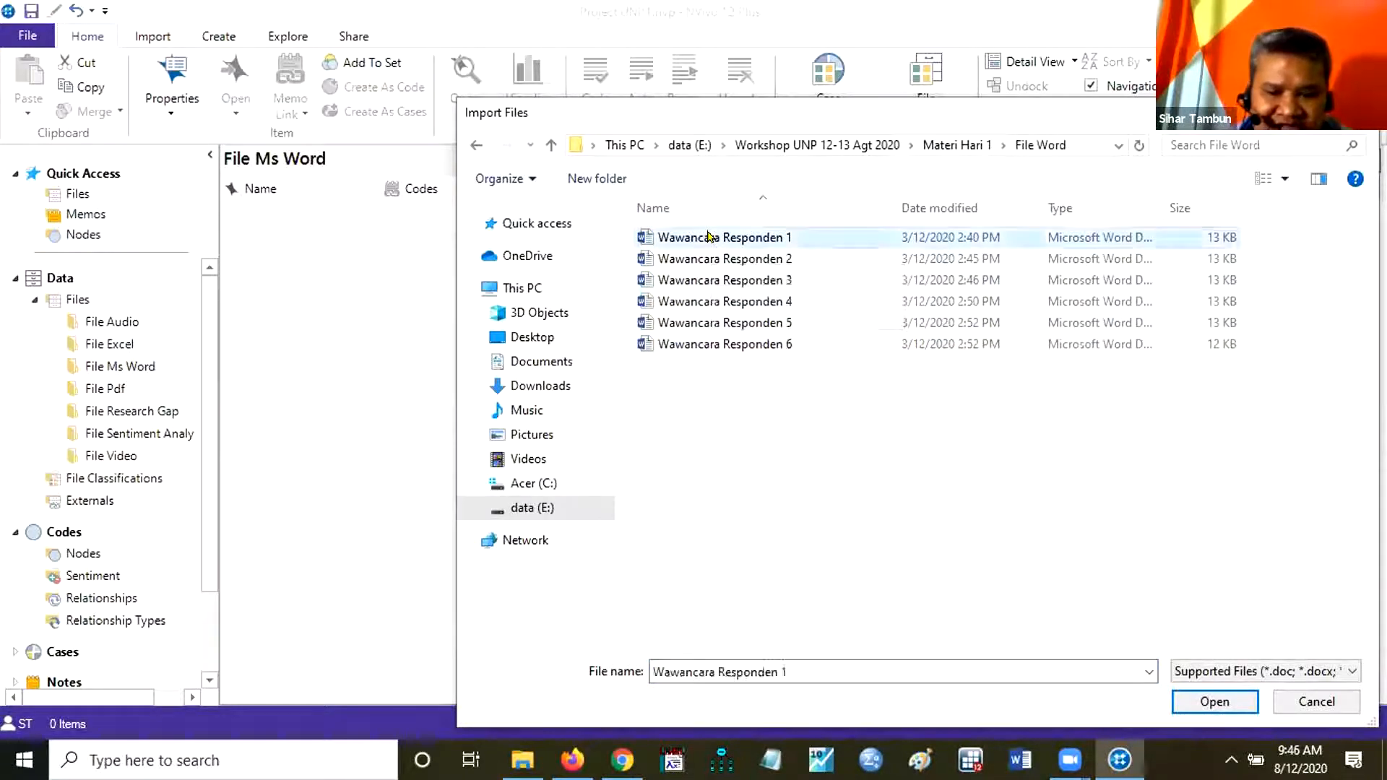
{"action": "key", "text": "shift+Down"}
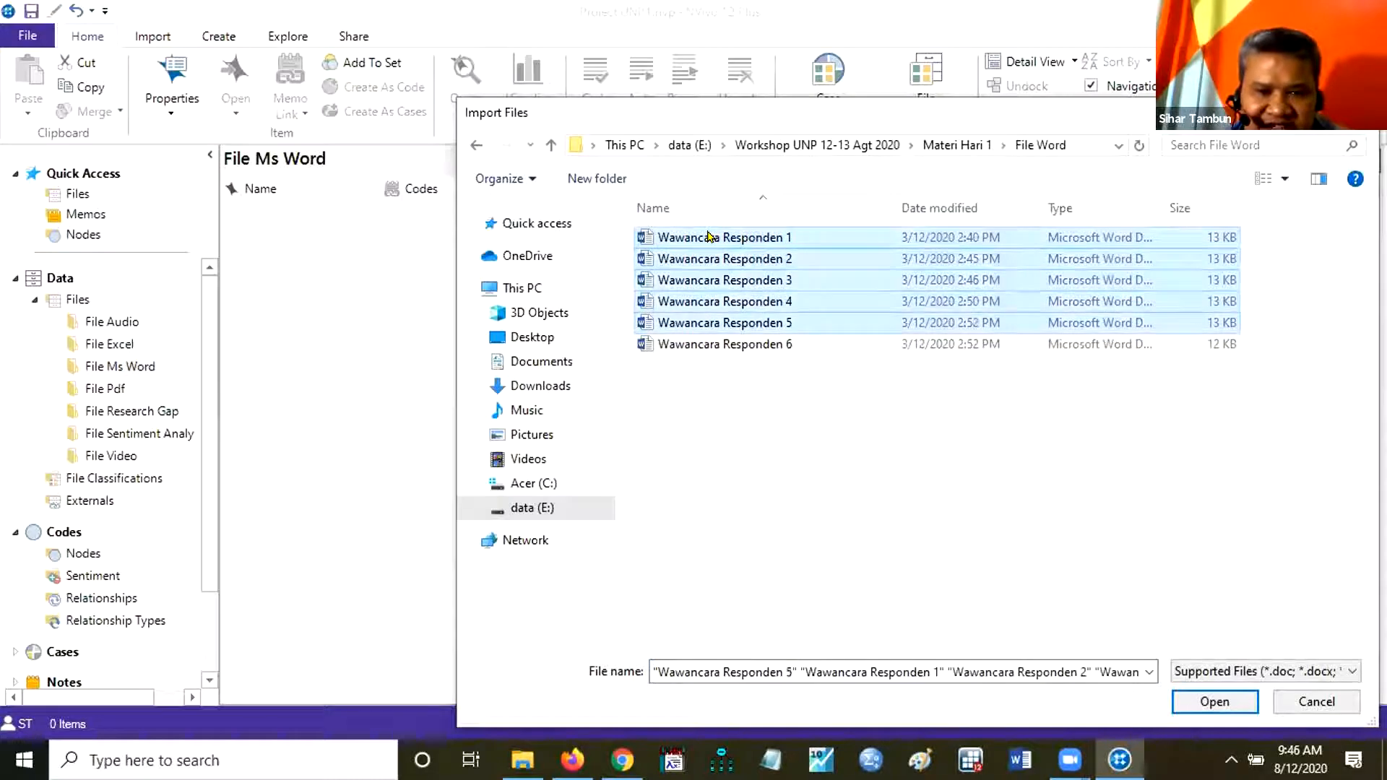
{"action": "key", "text": "shift+Down"}
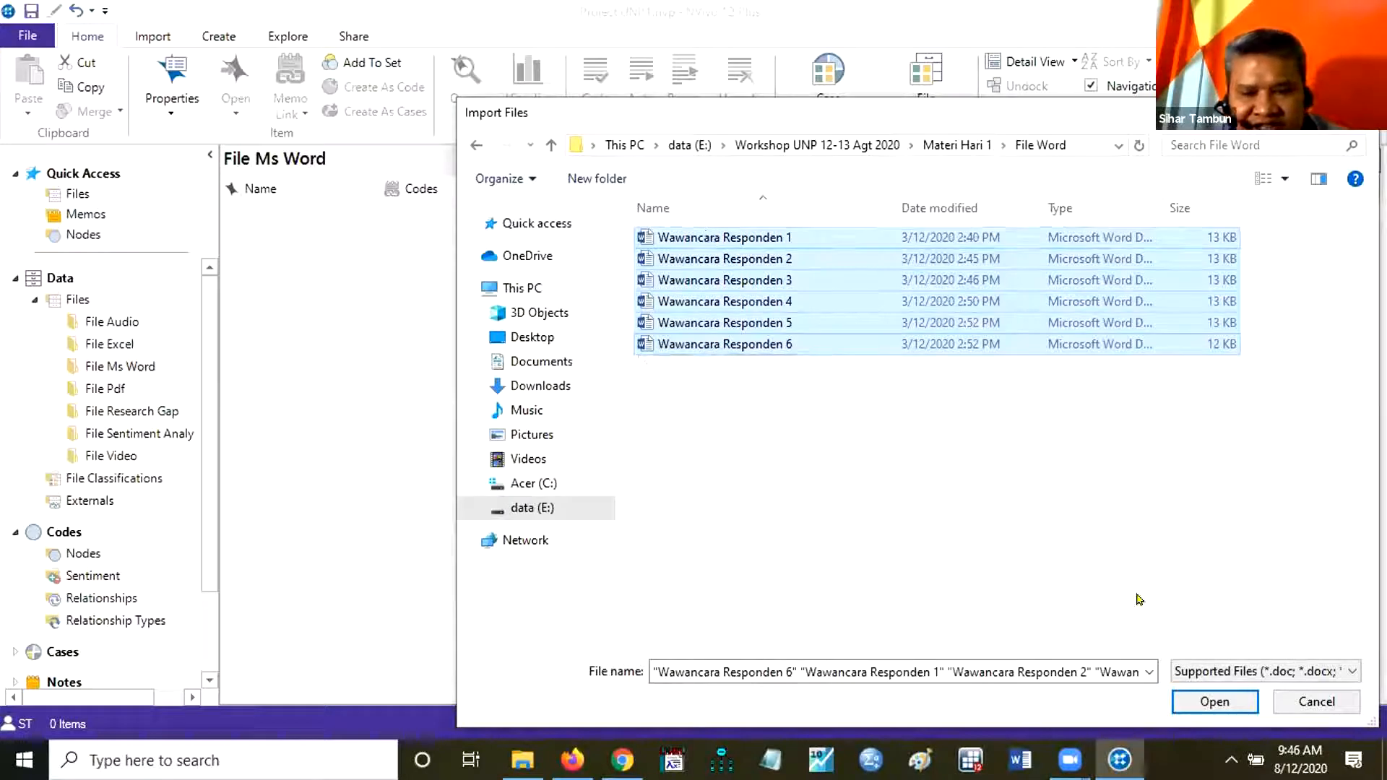
{"action": "left_click", "coordinate": [1213, 703]}
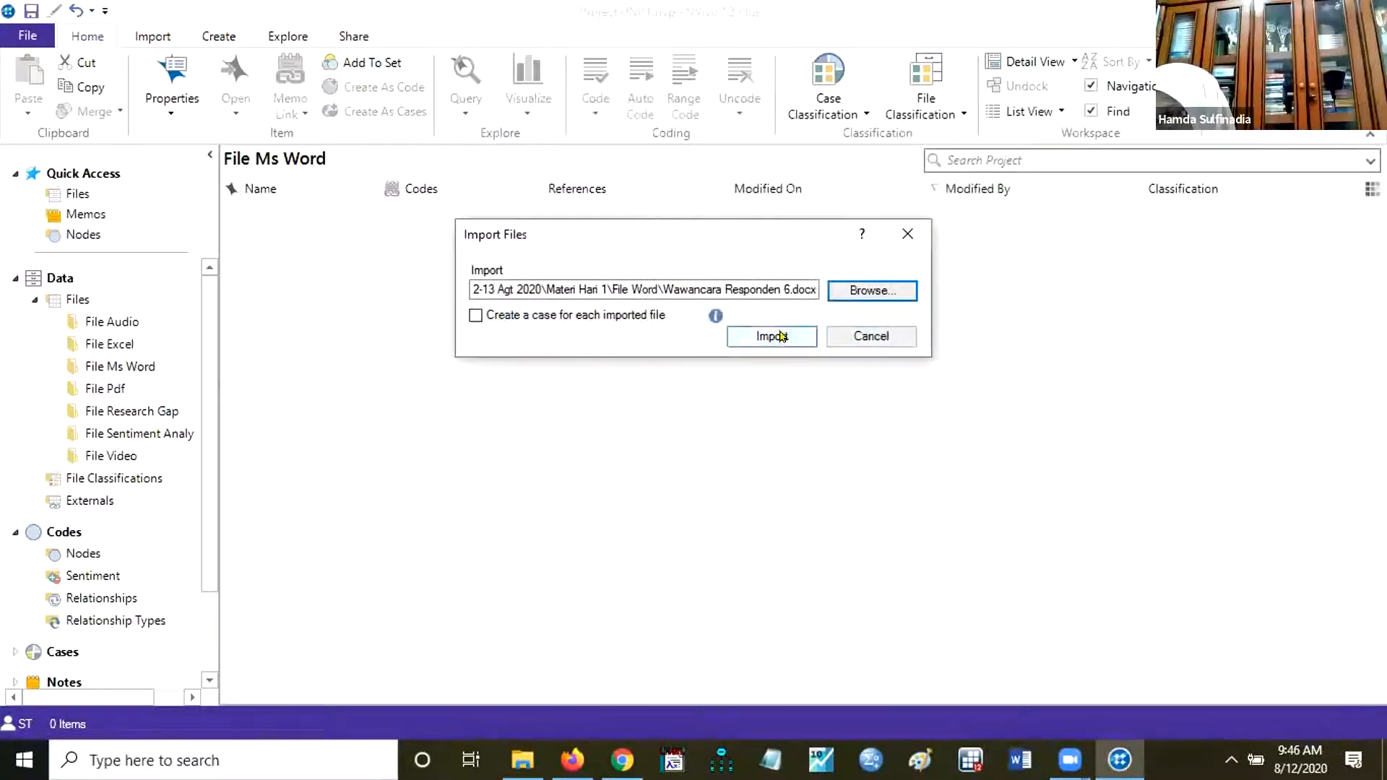
{"action": "left_click", "coordinate": [781, 337]}
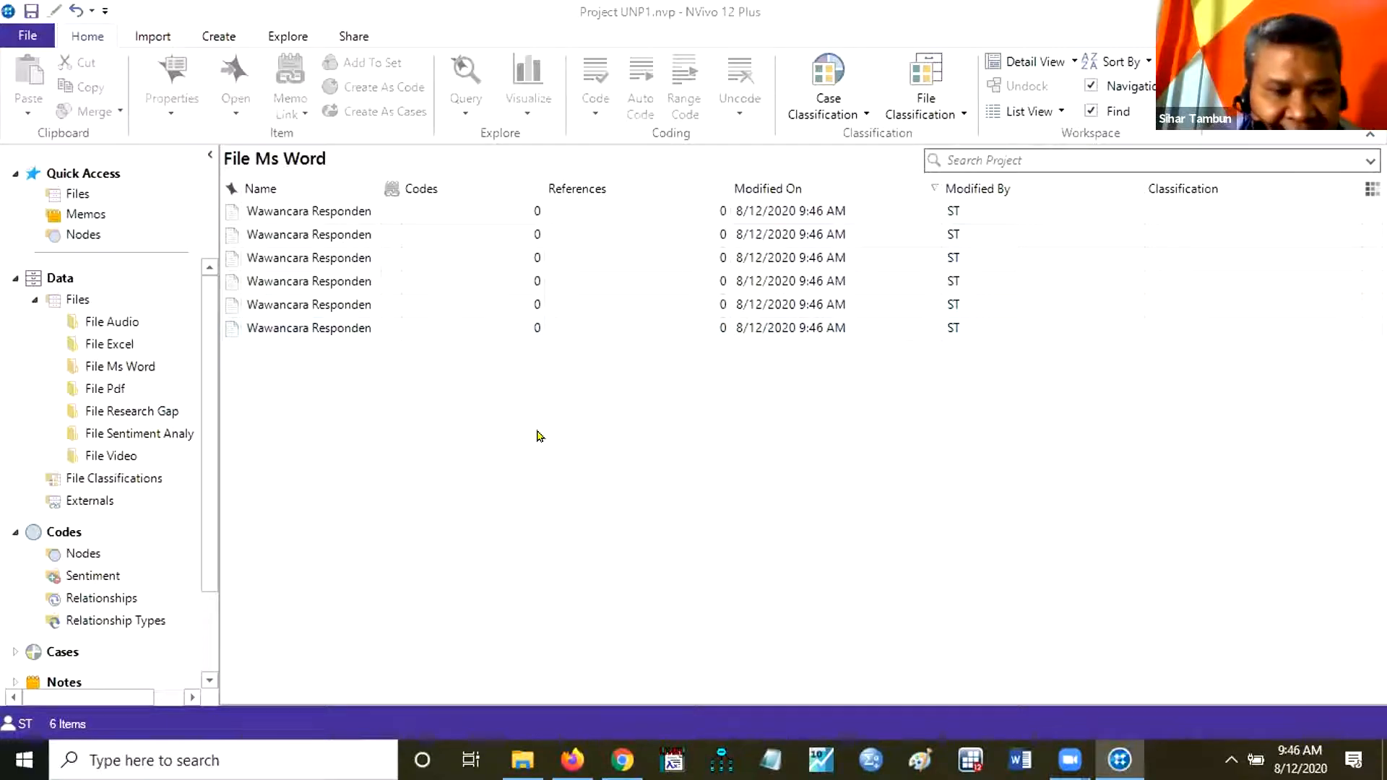
Start a file import into the File Pdf folder and browse to the File PDF folder inside Materi Hari 1.
{"action": "left_click", "coordinate": [114, 388]}
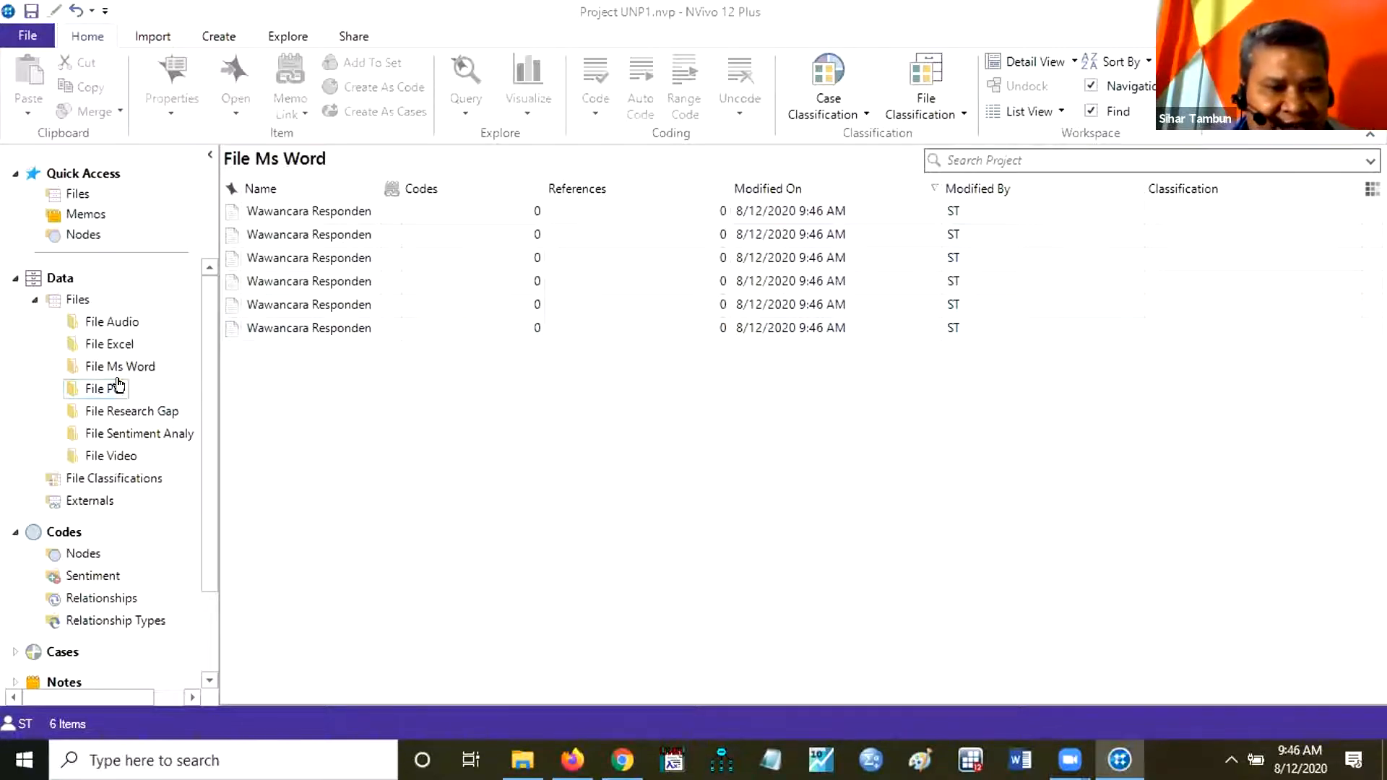
{"action": "right_click", "coordinate": [113, 388]}
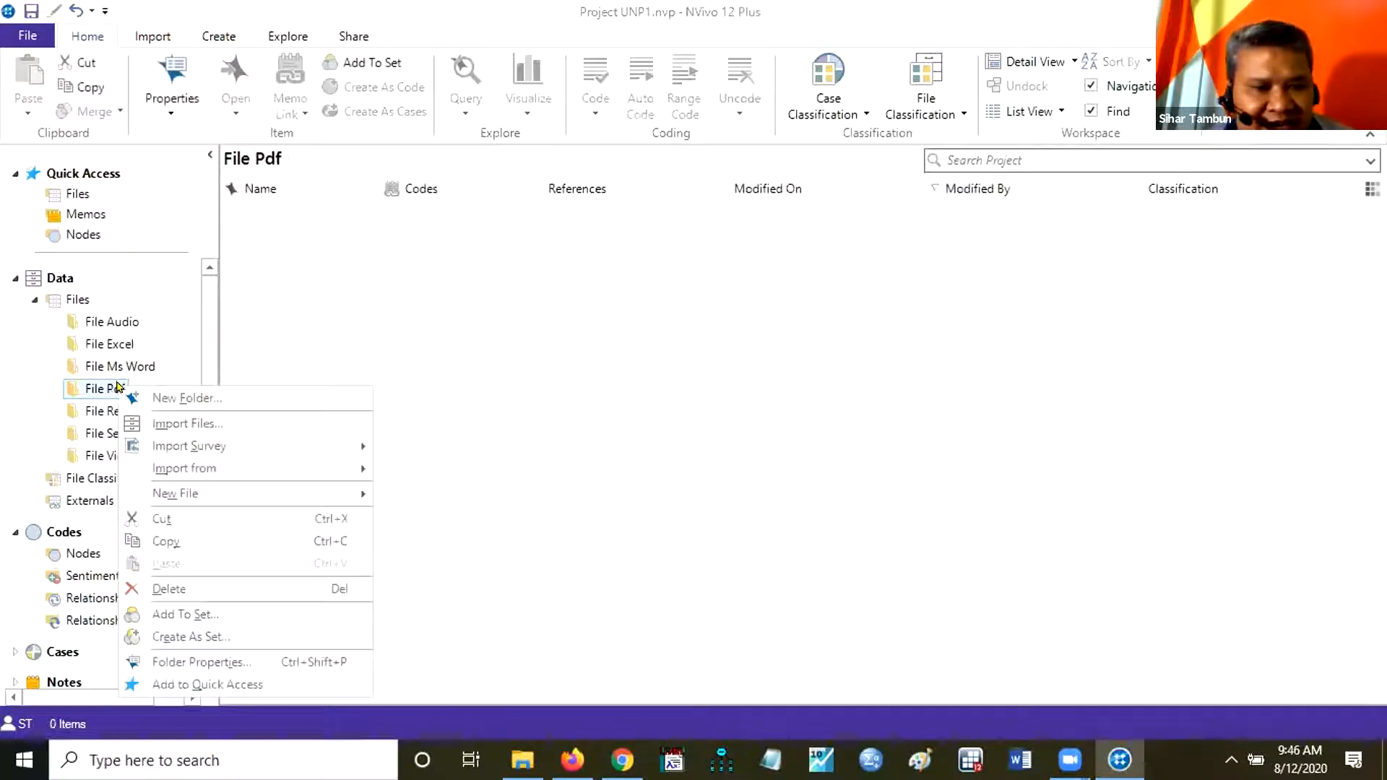
{"action": "left_click", "coordinate": [233, 429]}
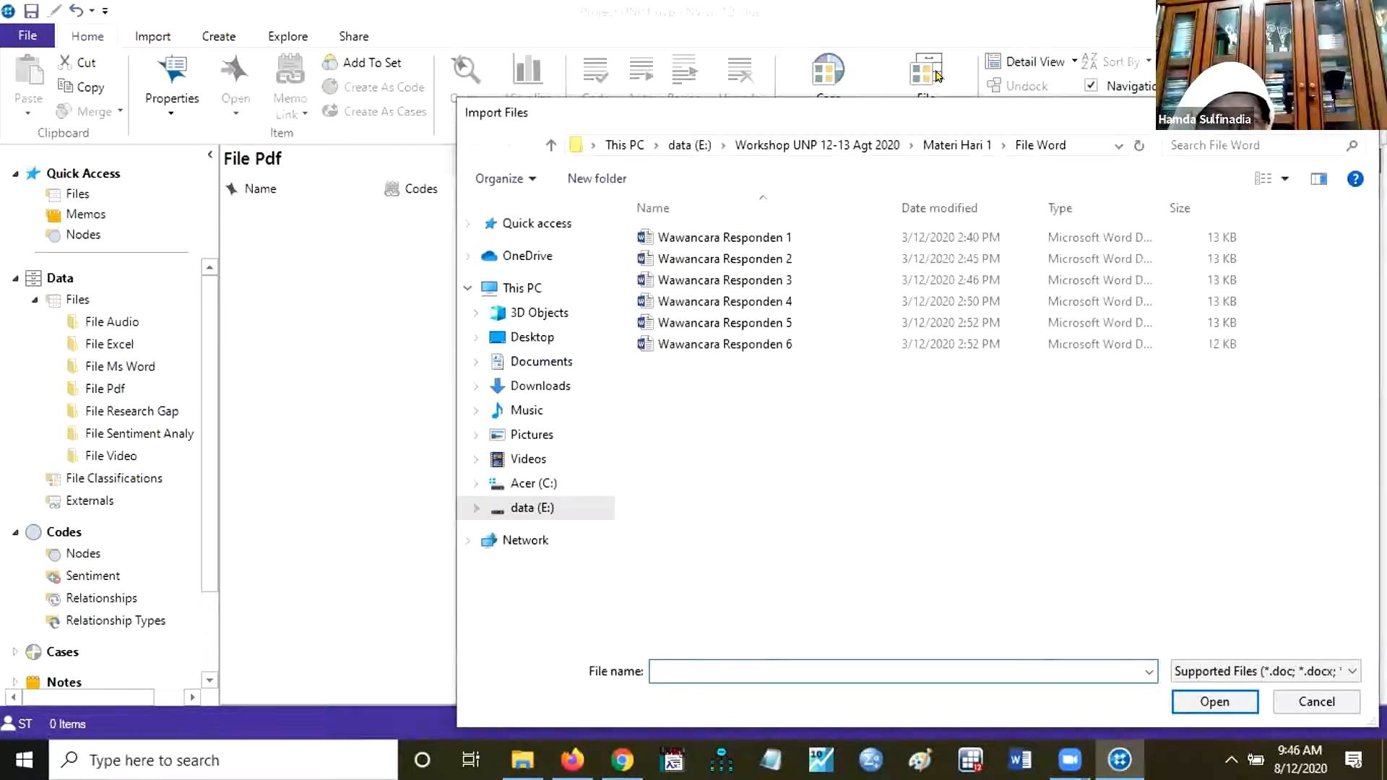
{"action": "left_click", "coordinate": [954, 144]}
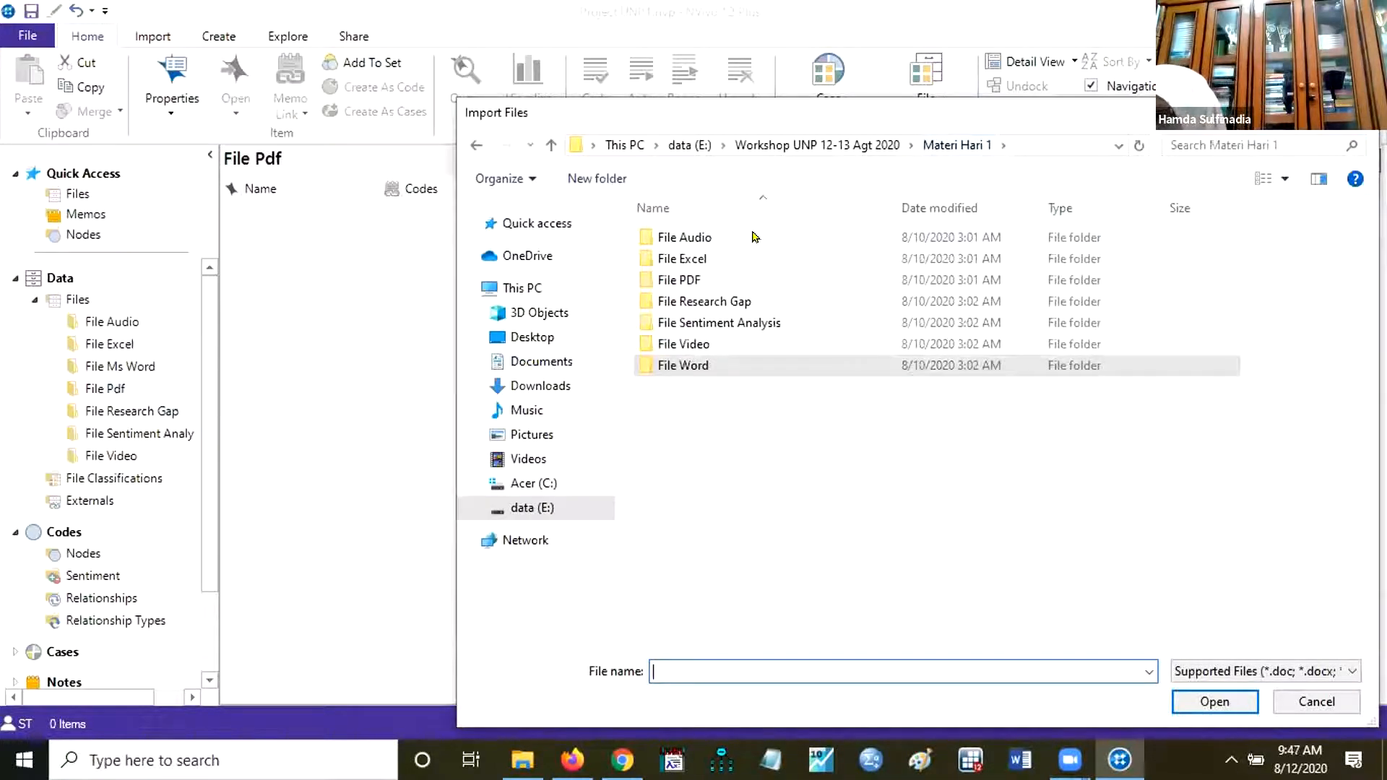
{"action": "left_click", "coordinate": [673, 286]}
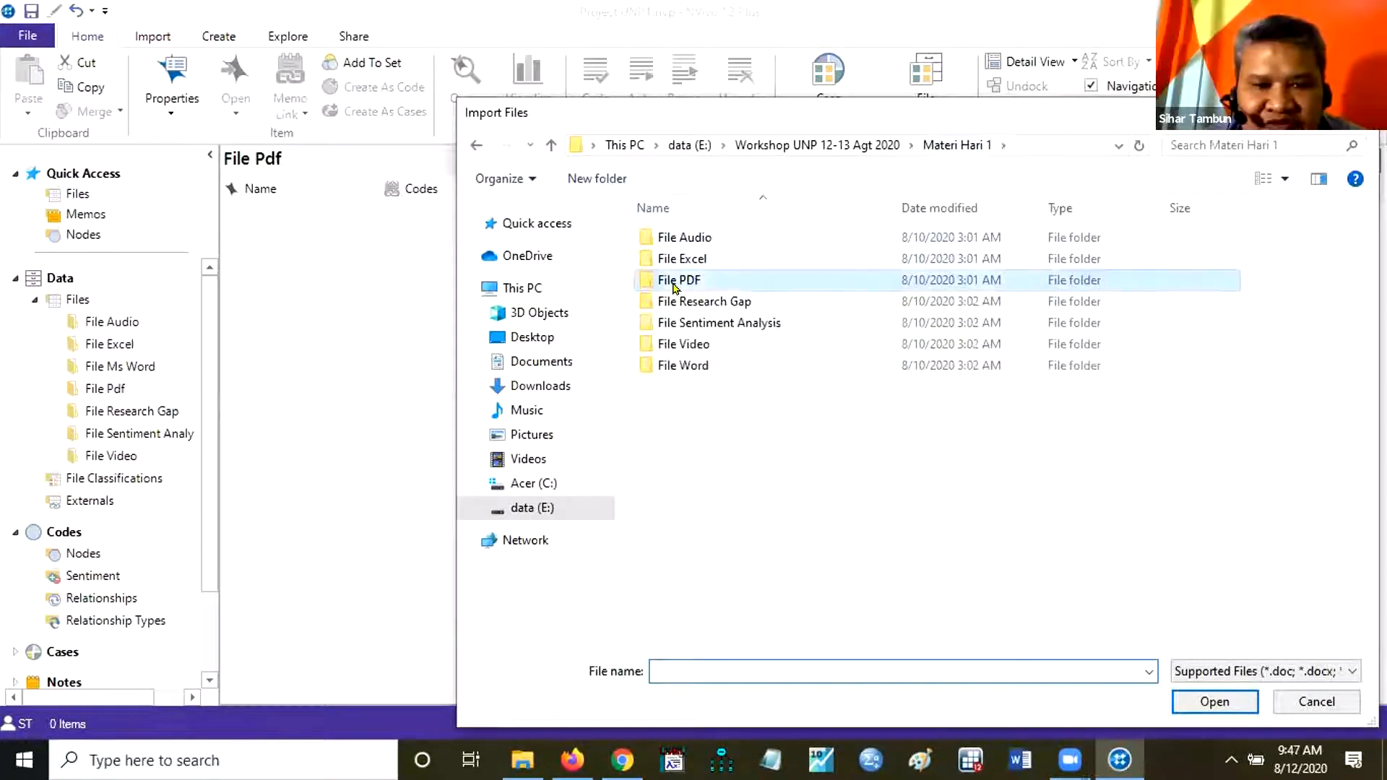
{"action": "double_click", "coordinate": [673, 286]}
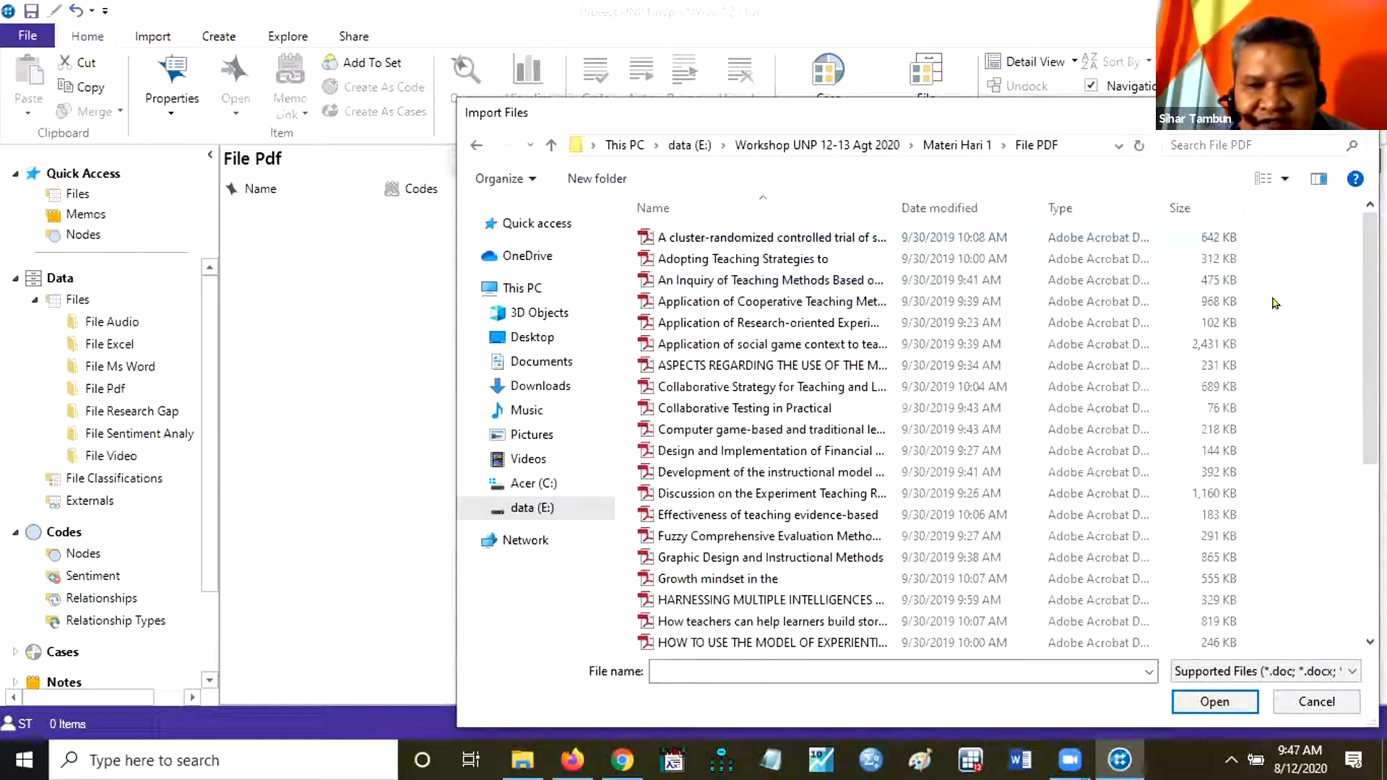
Import every PDF article from the File PDF source folder into File Pdf without creating cases.
{"action": "scroll", "coordinate": [1358, 272], "scroll_direction": "down", "scroll_amount": 4}
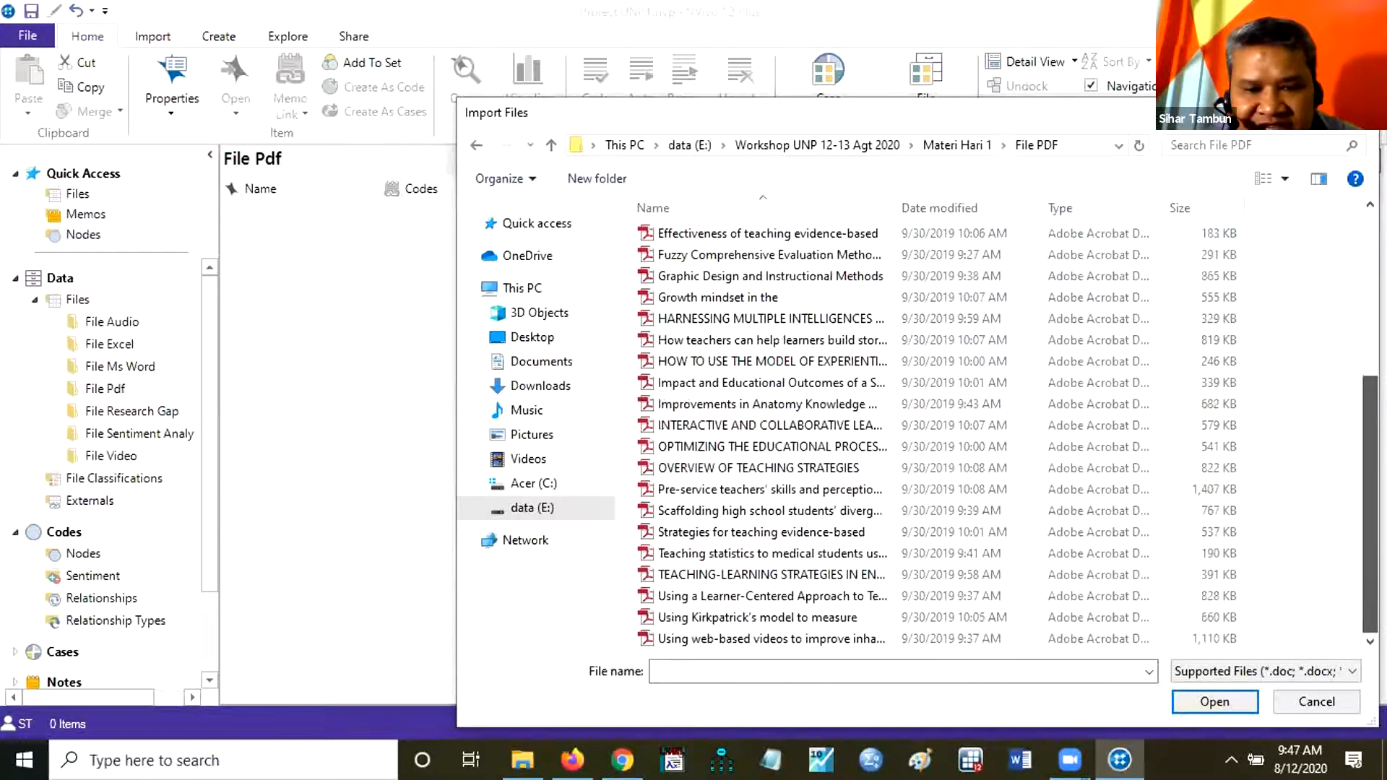
{"action": "scroll", "coordinate": [1358, 272], "scroll_direction": "up", "scroll_amount": 4}
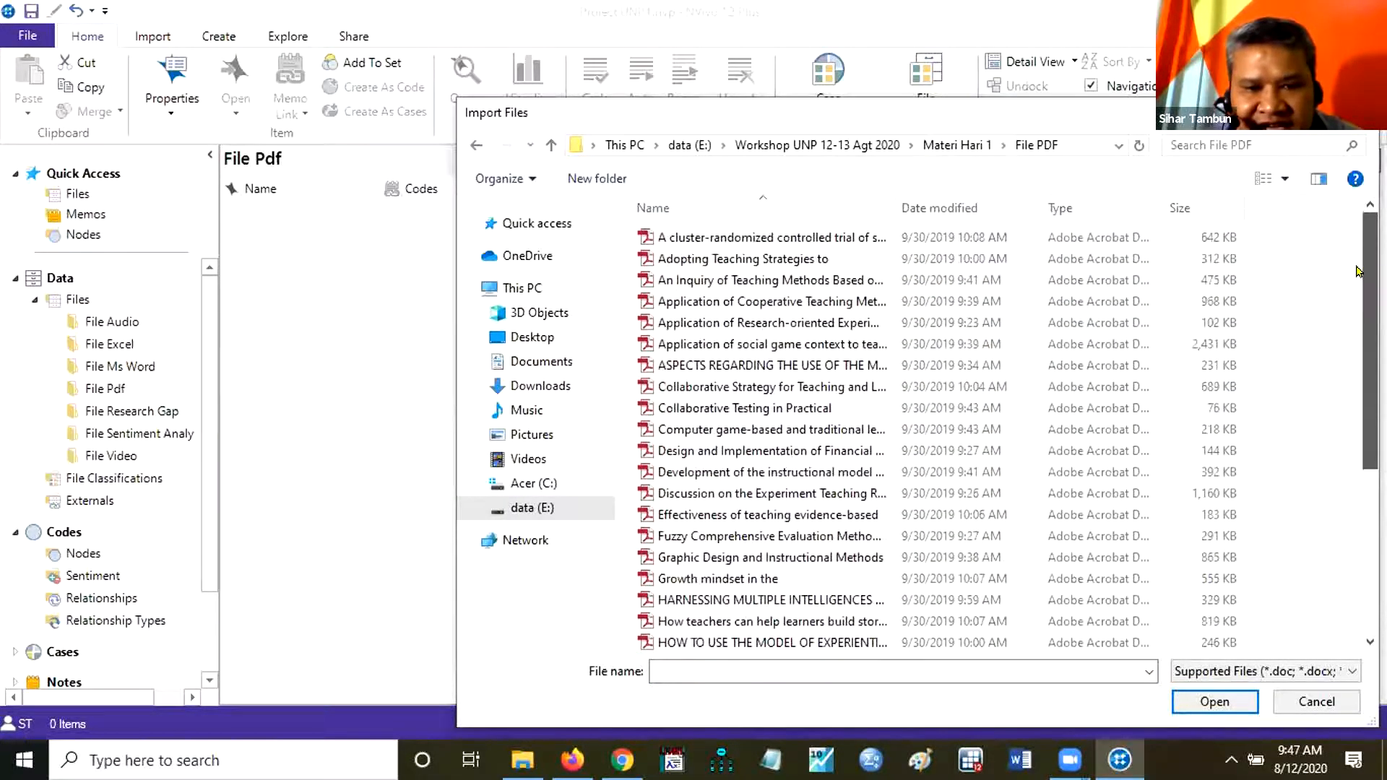
{"action": "left_click", "coordinate": [735, 241]}
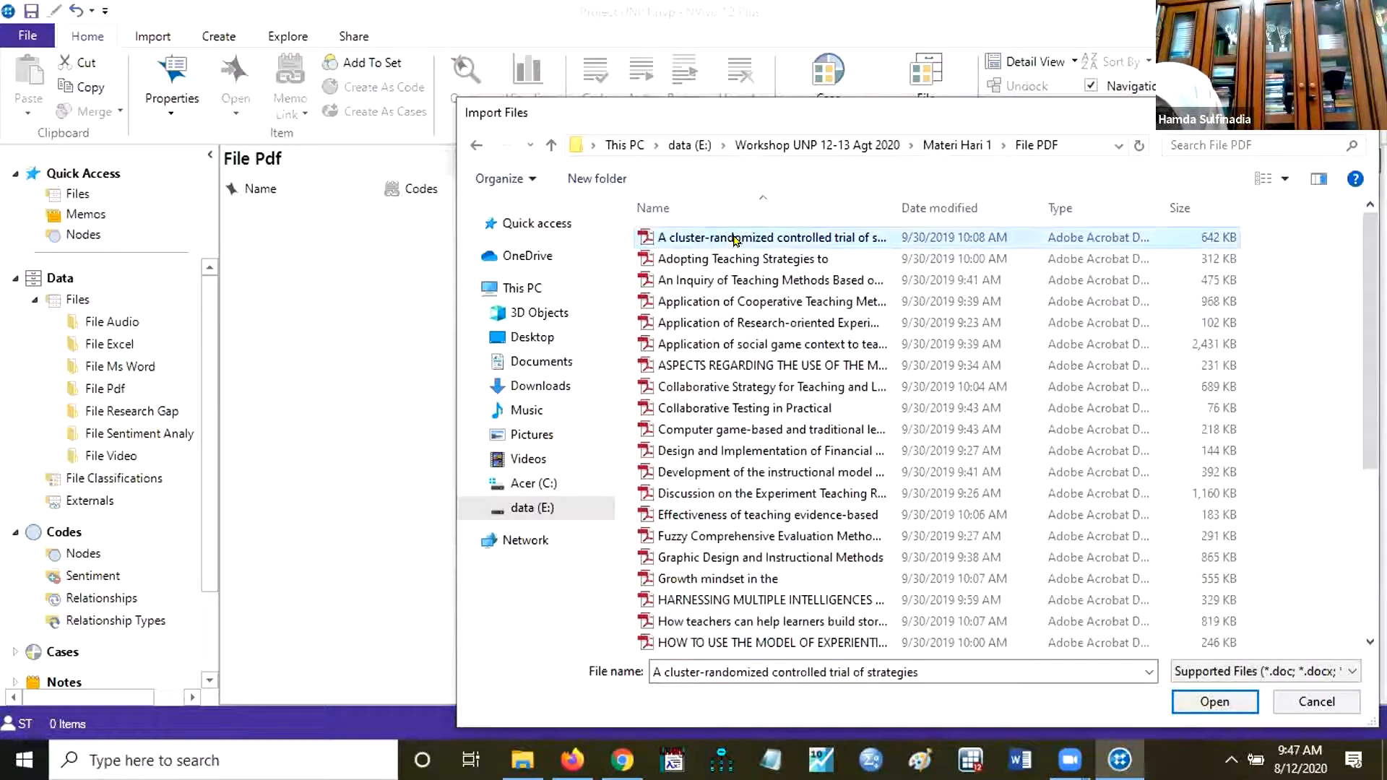
{"action": "key", "text": "shift+Down"}
{"action": "key", "text": "shift+Down"}
{"action": "key", "text": "shift+Down"}
{"action": "key", "text": "shift+Down"}
{"action": "key", "text": "shift+Down"}
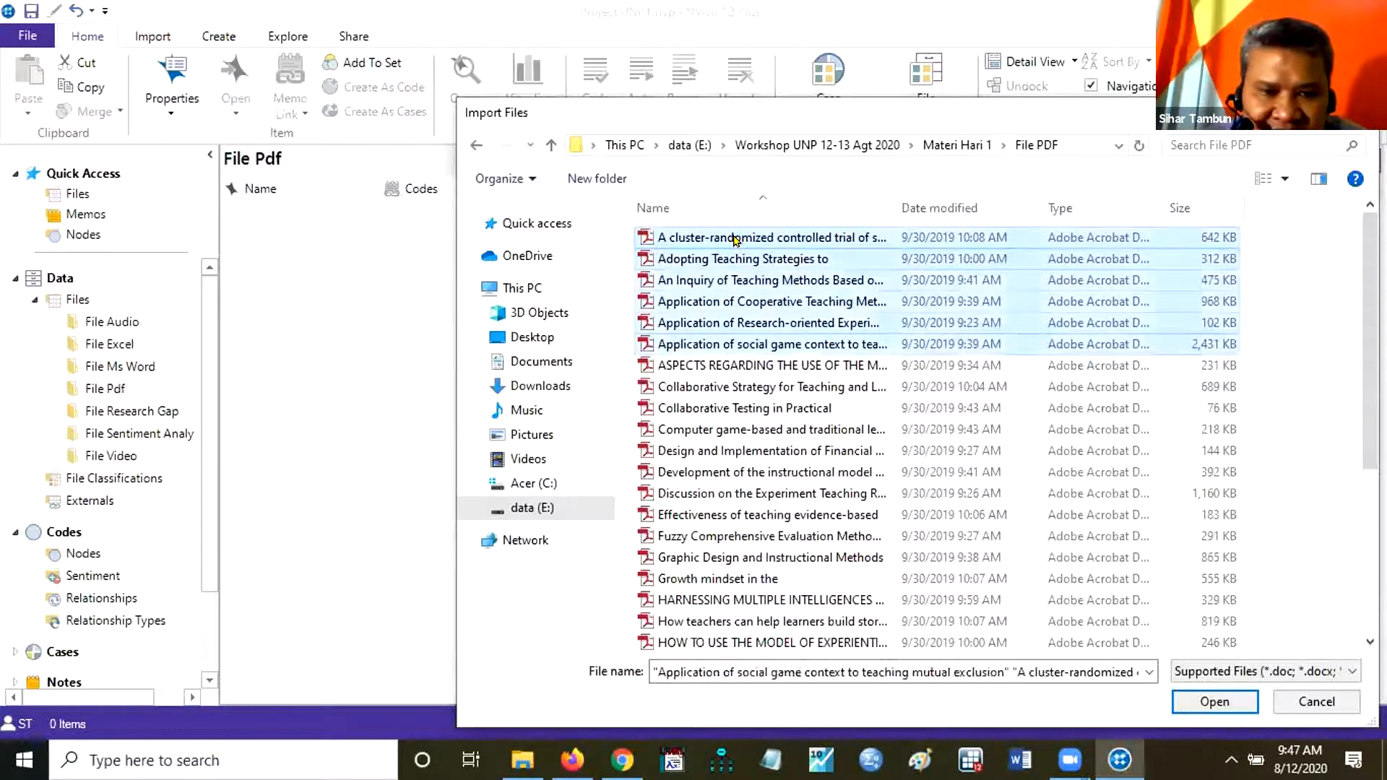
{"action": "key", "text": "shift+Down"}
{"action": "key", "text": "shift+Down"}
{"action": "key", "text": "shift+Down"}
{"action": "key", "text": "shift+Down"}
{"action": "key", "text": "shift+Down"}
{"action": "key", "text": "shift+Down"}
{"action": "key", "text": "shift+Down"}
{"action": "key", "text": "shift+Down"}
{"action": "key", "text": "shift+Down"}
{"action": "key", "text": "shift+Down"}
{"action": "key", "text": "shift+Down"}
{"action": "key", "text": "shift+Down"}
{"action": "key", "text": "shift+Down"}
{"action": "key", "text": "shift+Down"}
{"action": "key", "text": "shift+Down"}
{"action": "key", "text": "shift+Down"}
{"action": "key", "text": "shift+Down"}
{"action": "key", "text": "shift+Down"}
{"action": "key", "text": "shift+Down"}
{"action": "key", "text": "shift+Down"}
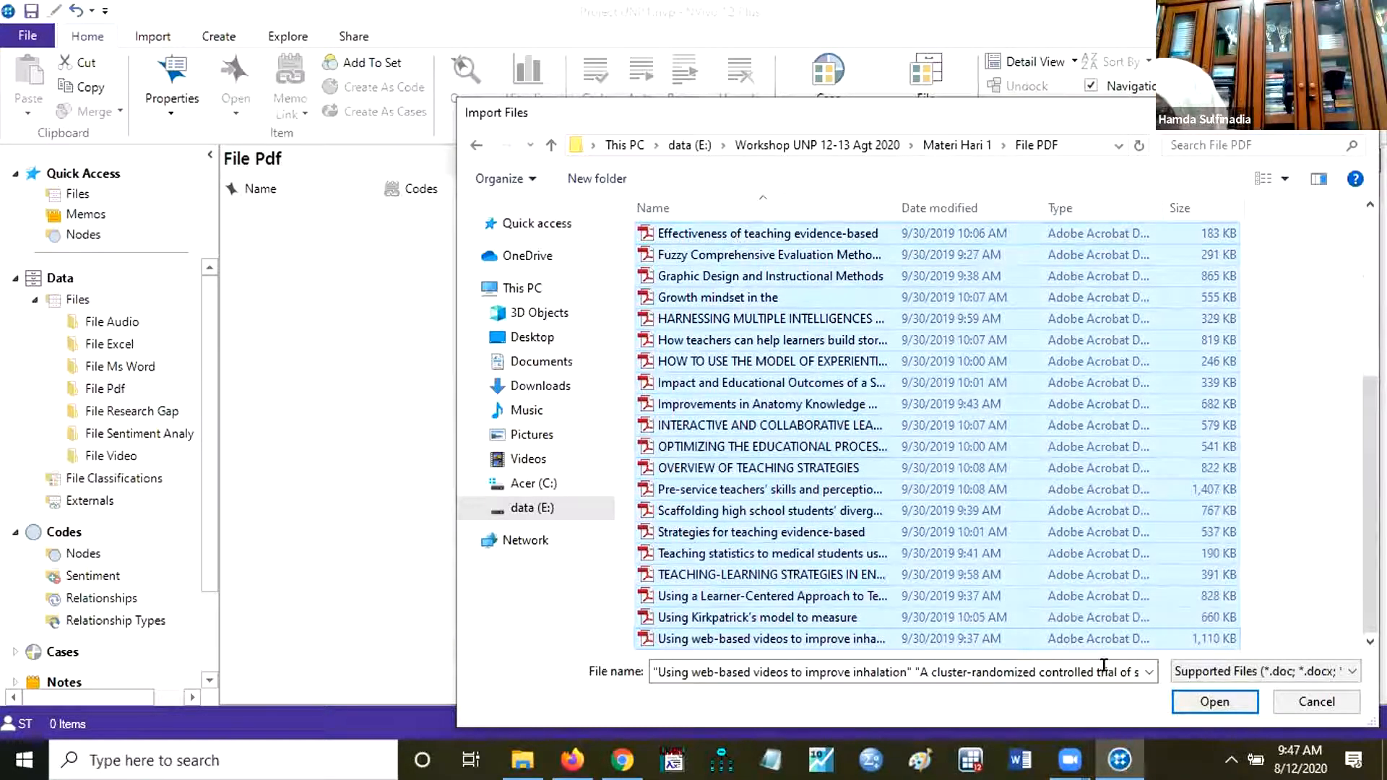
{"action": "left_click", "coordinate": [1196, 703]}
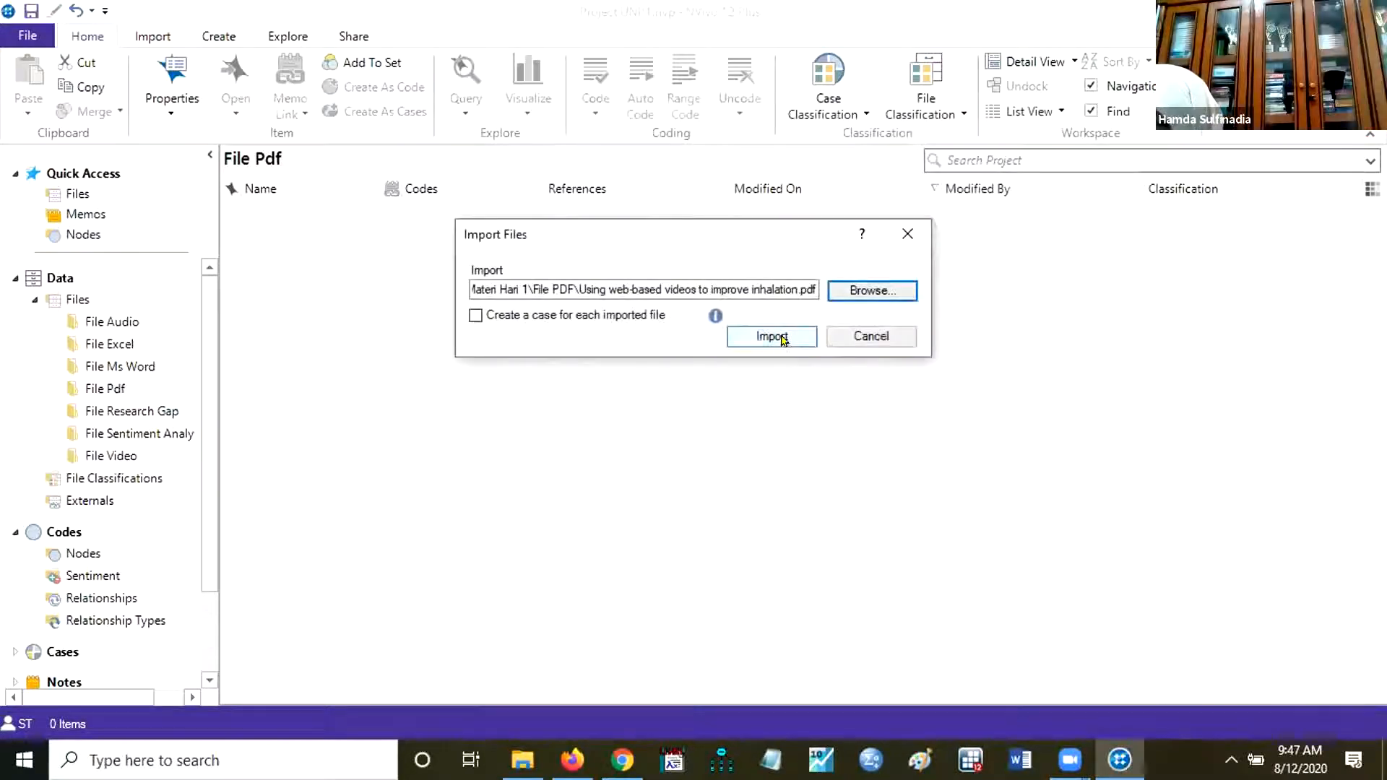
{"action": "left_click", "coordinate": [784, 338]}
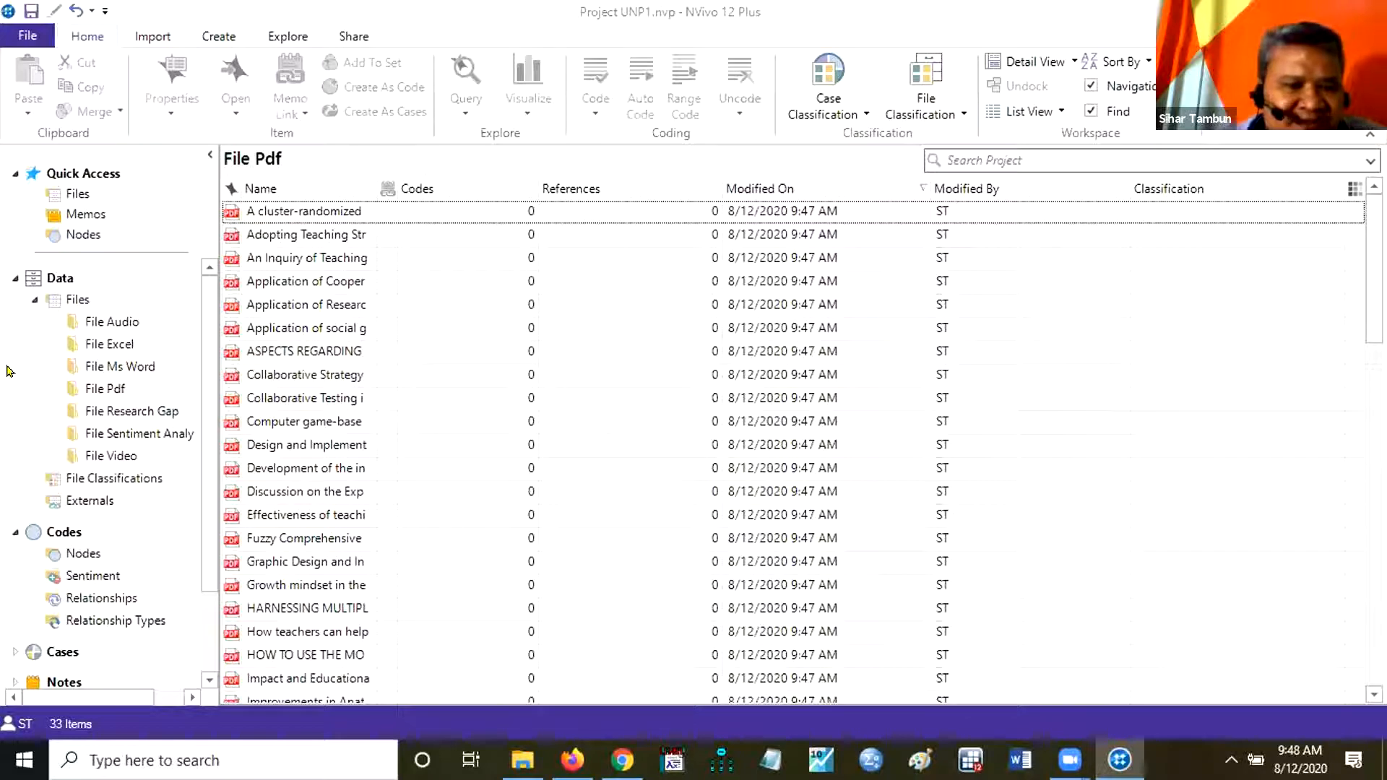
Start a file import into the File Research Gap folder and browse to the matching source folder inside Materi Hari 1.
{"action": "left_click", "coordinate": [126, 417]}
{"action": "right_click", "coordinate": [127, 416]}
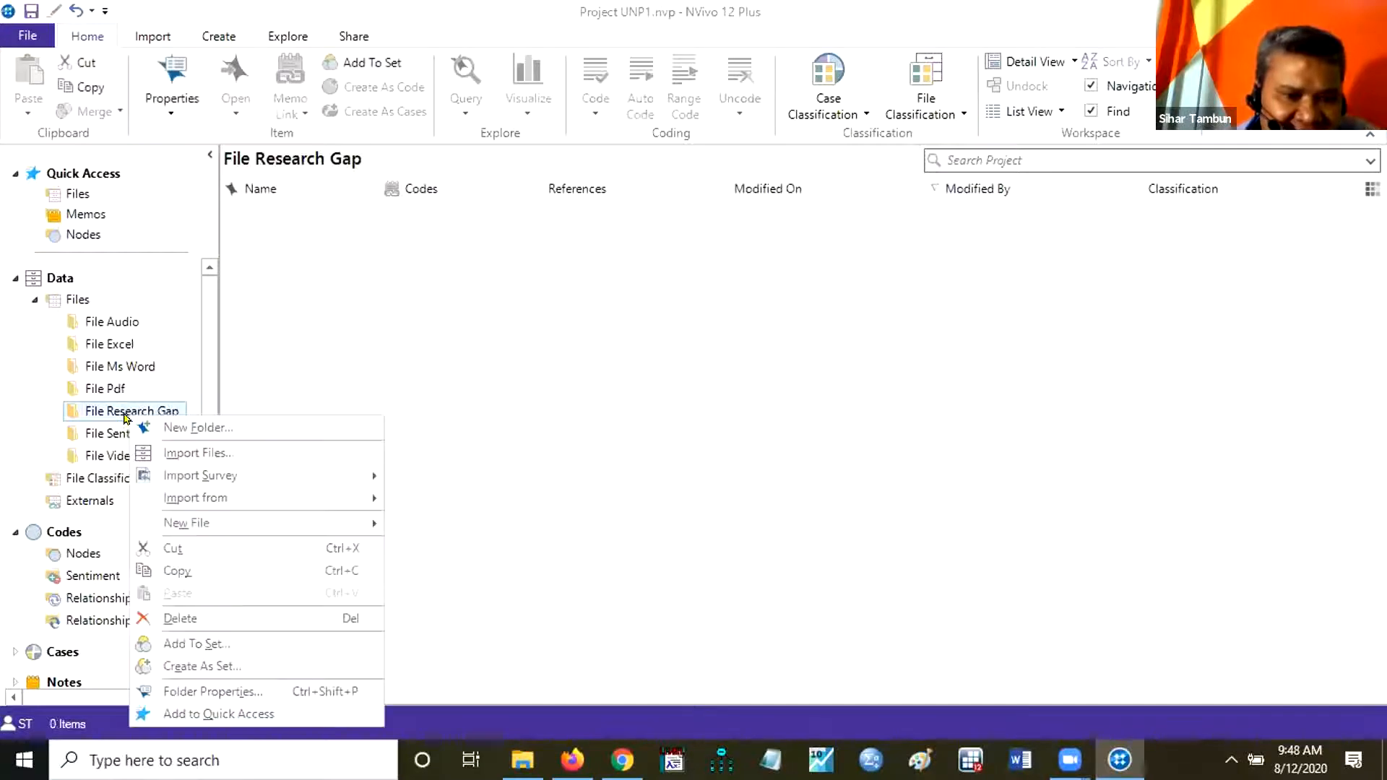
{"action": "left_click", "coordinate": [217, 452]}
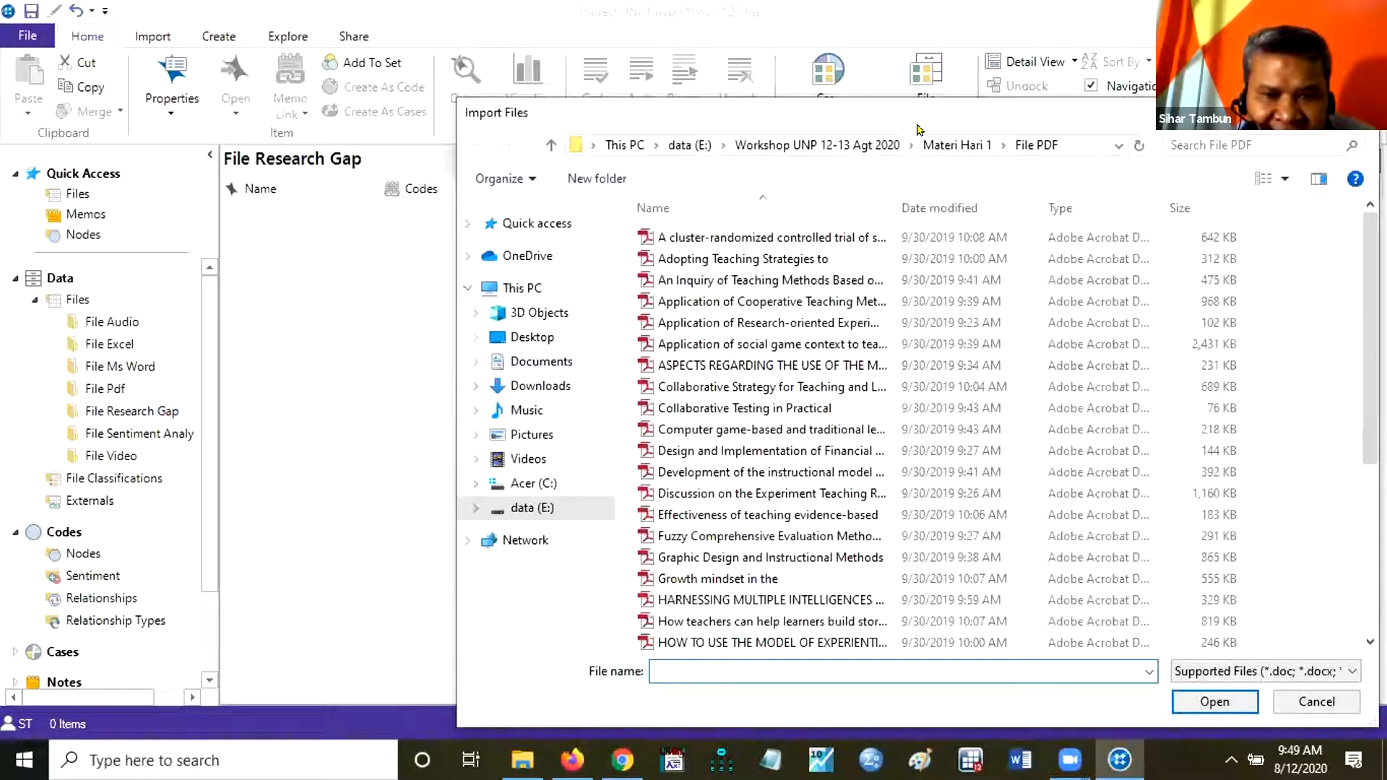
{"action": "left_click", "coordinate": [943, 145]}
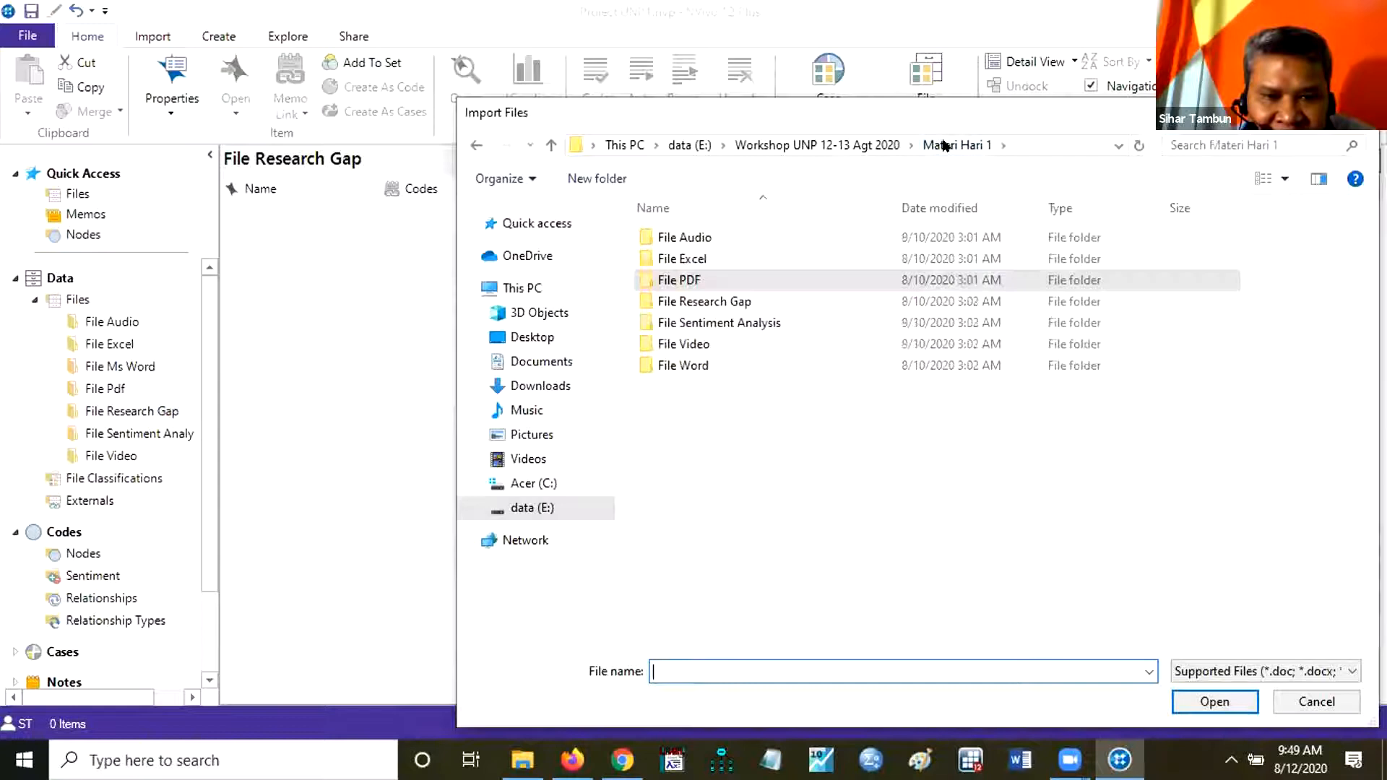
{"action": "double_click", "coordinate": [722, 302]}
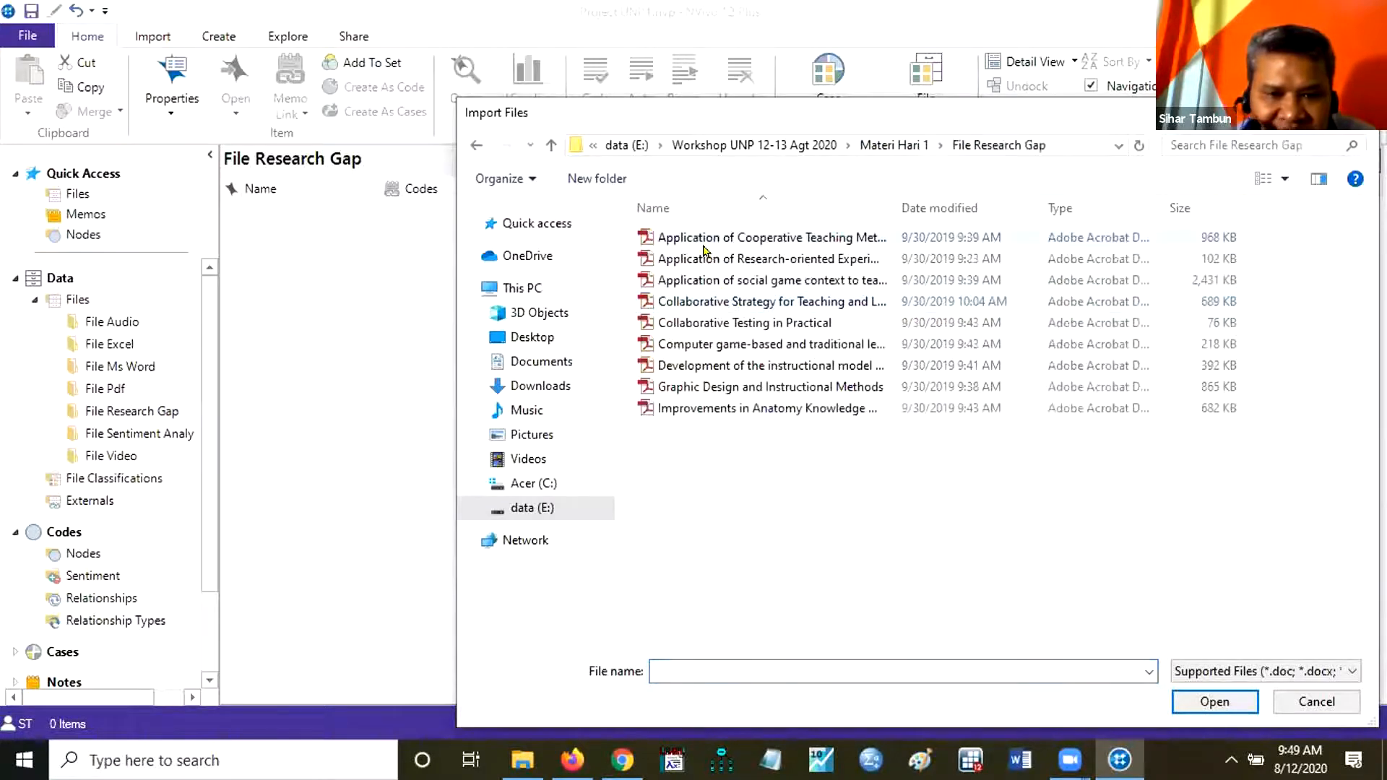
Import all the PDF articles in the source folder into File Research Gap without creating cases.
{"action": "left_click", "coordinate": [705, 247]}
{"action": "key", "text": "shift+Down"}
{"action": "key", "text": "shift+Down"}
{"action": "key", "text": "shift+Down"}
{"action": "key", "text": "shift+Down"}
{"action": "key", "text": "shift+Down"}
{"action": "key", "text": "shift+Down"}
{"action": "key", "text": "shift+Down"}
{"action": "key", "text": "shift+Down"}
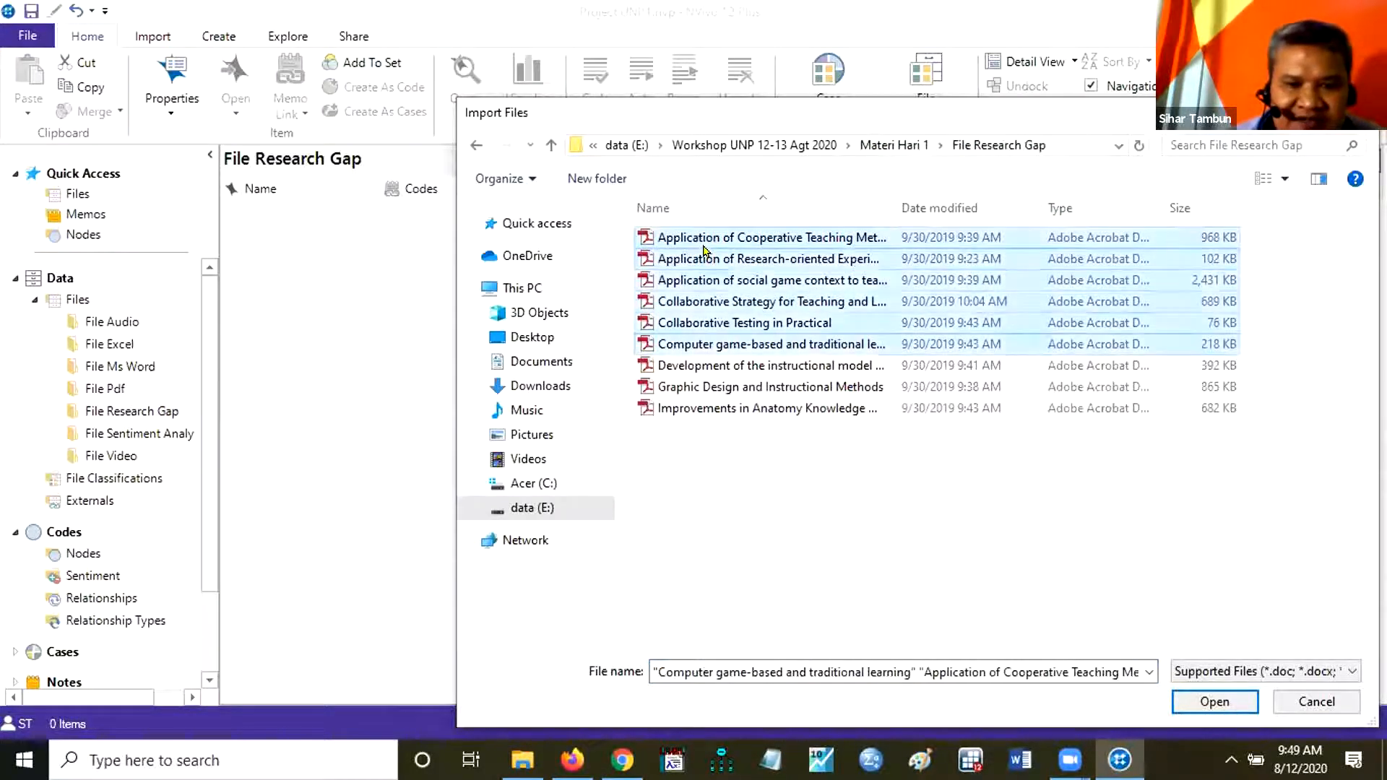
{"action": "left_click", "coordinate": [1219, 699]}
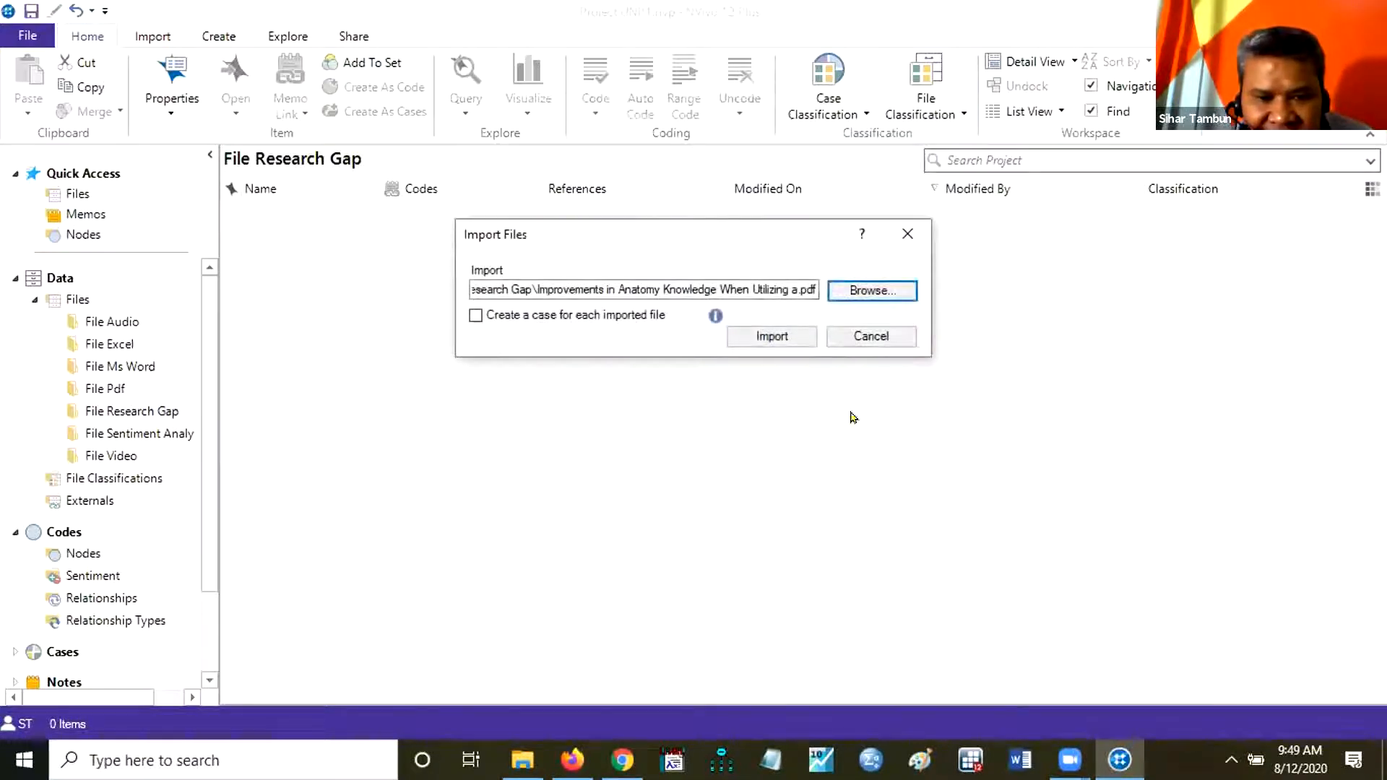
{"action": "left_click", "coordinate": [787, 339]}
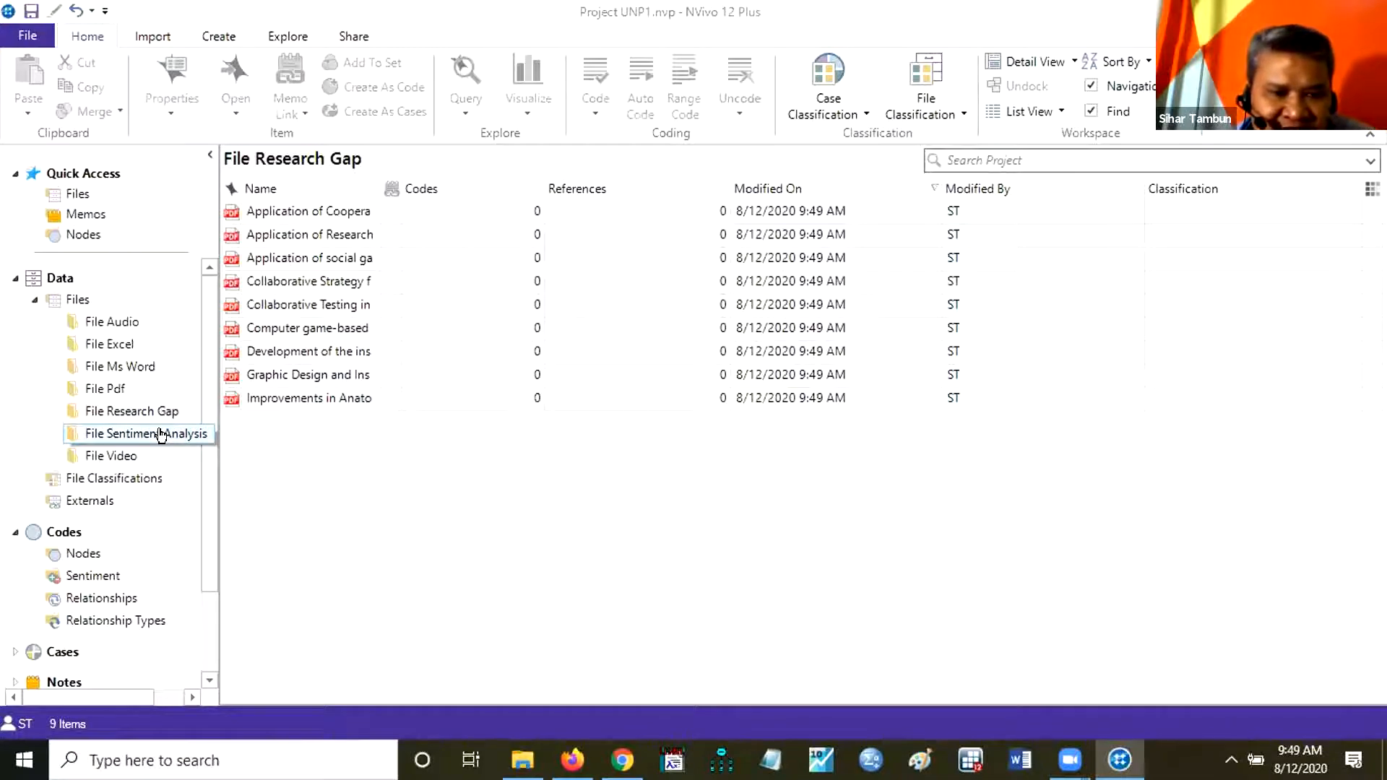
Start a file import into the File Sentiment Analysis folder and browse to the matching source folder inside Materi Hari 1.
{"action": "left_click", "coordinate": [333, 488]}
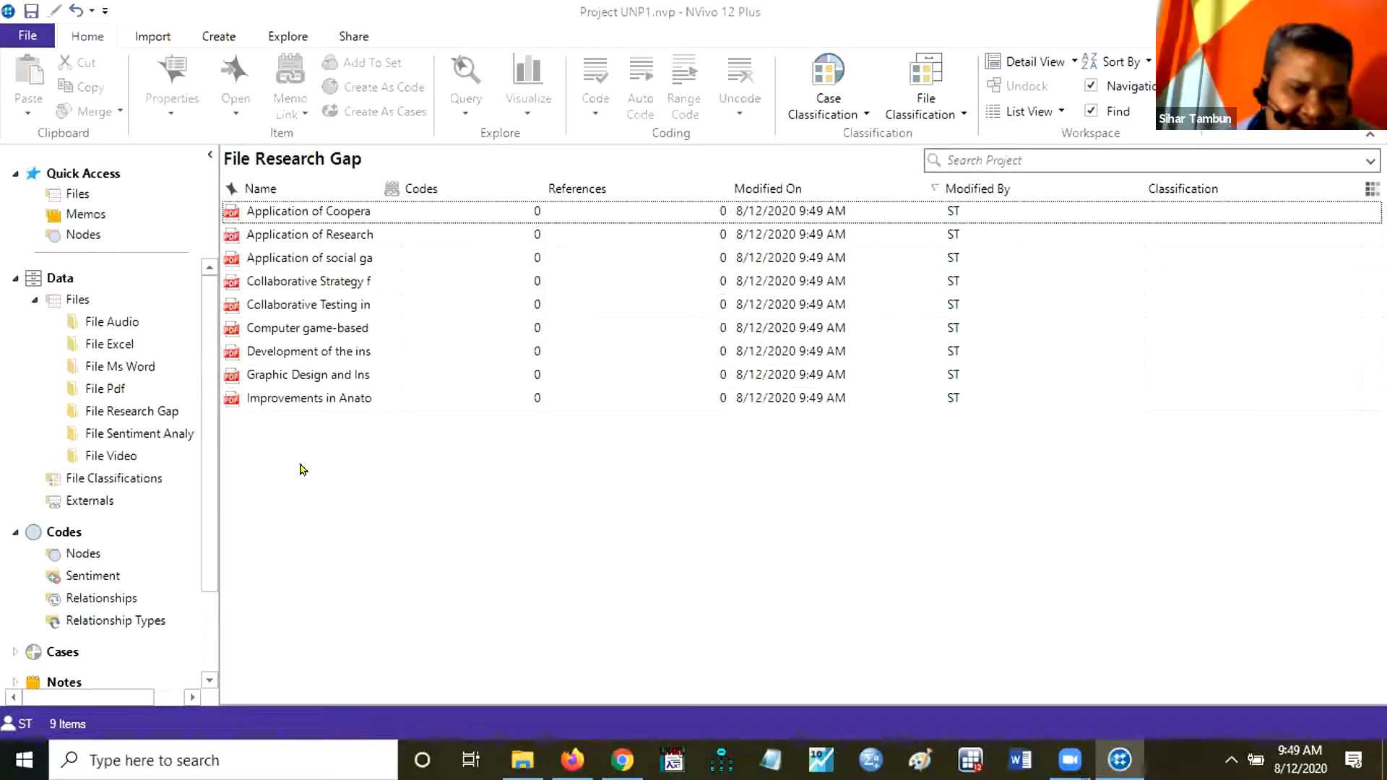
{"action": "left_click", "coordinate": [126, 434]}
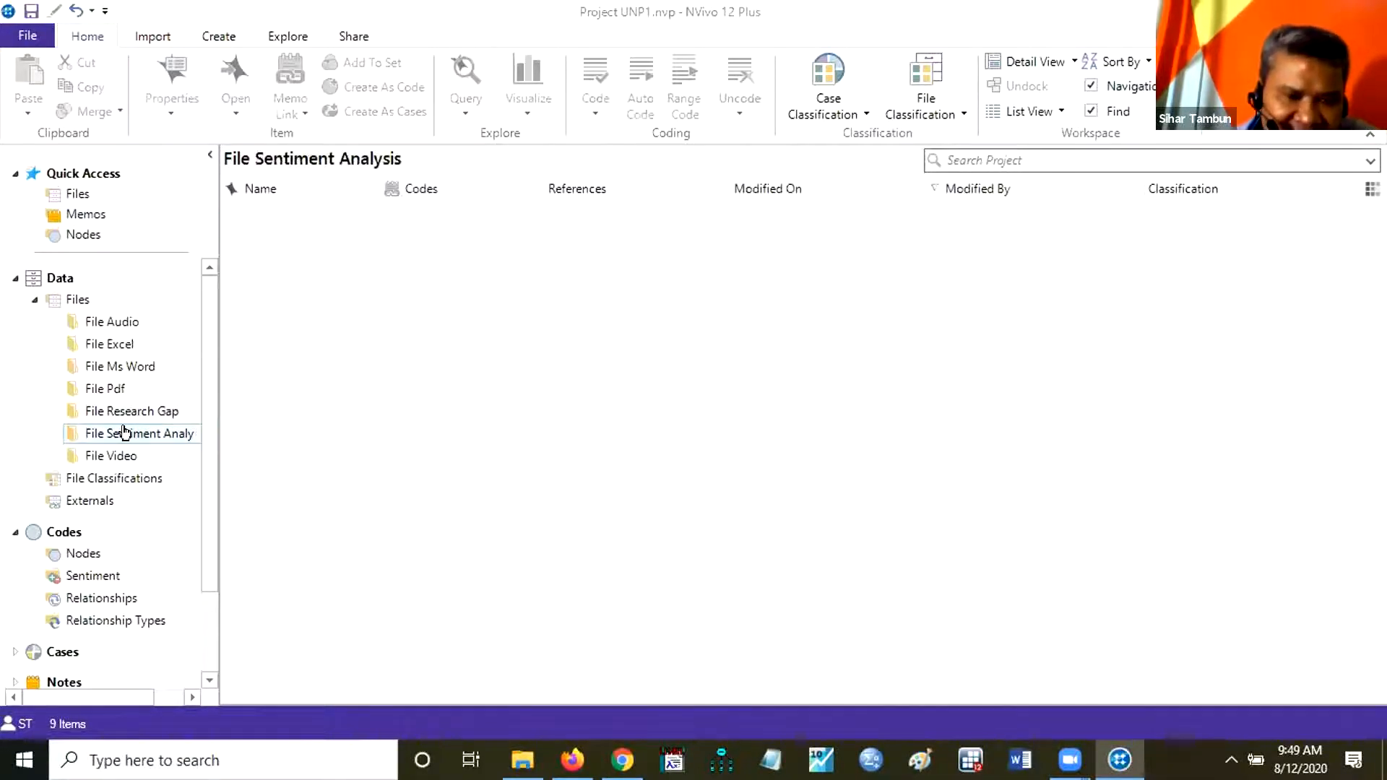
{"action": "right_click", "coordinate": [124, 434]}
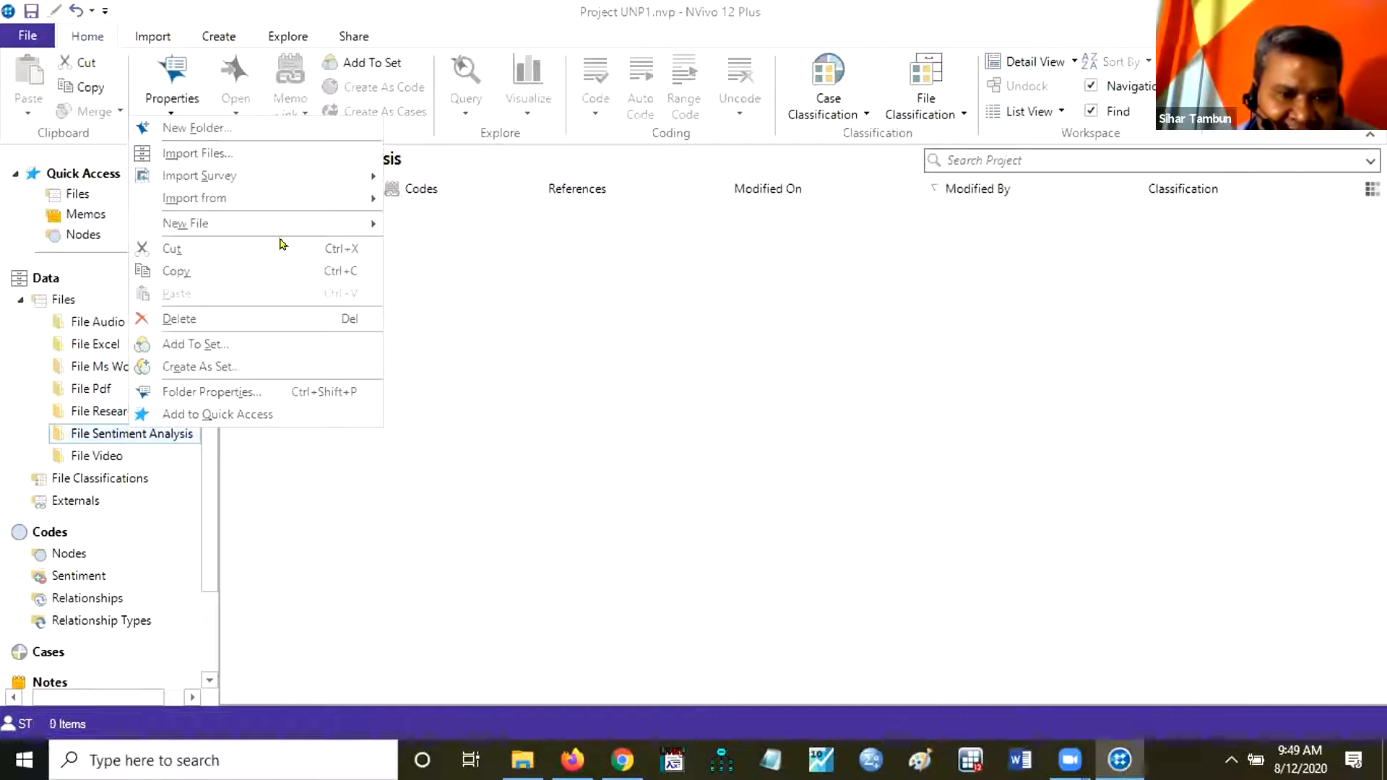
{"action": "left_click", "coordinate": [288, 154]}
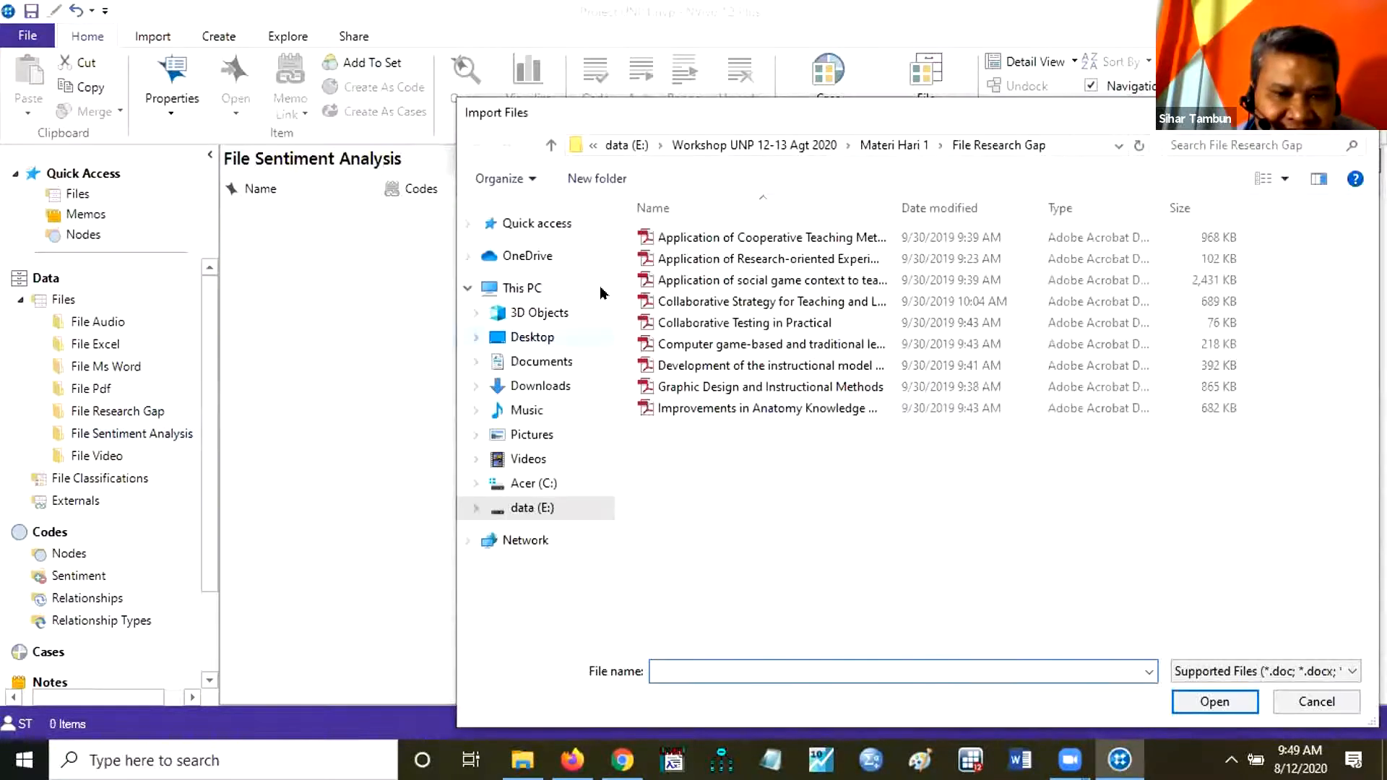
{"action": "left_click", "coordinate": [902, 146]}
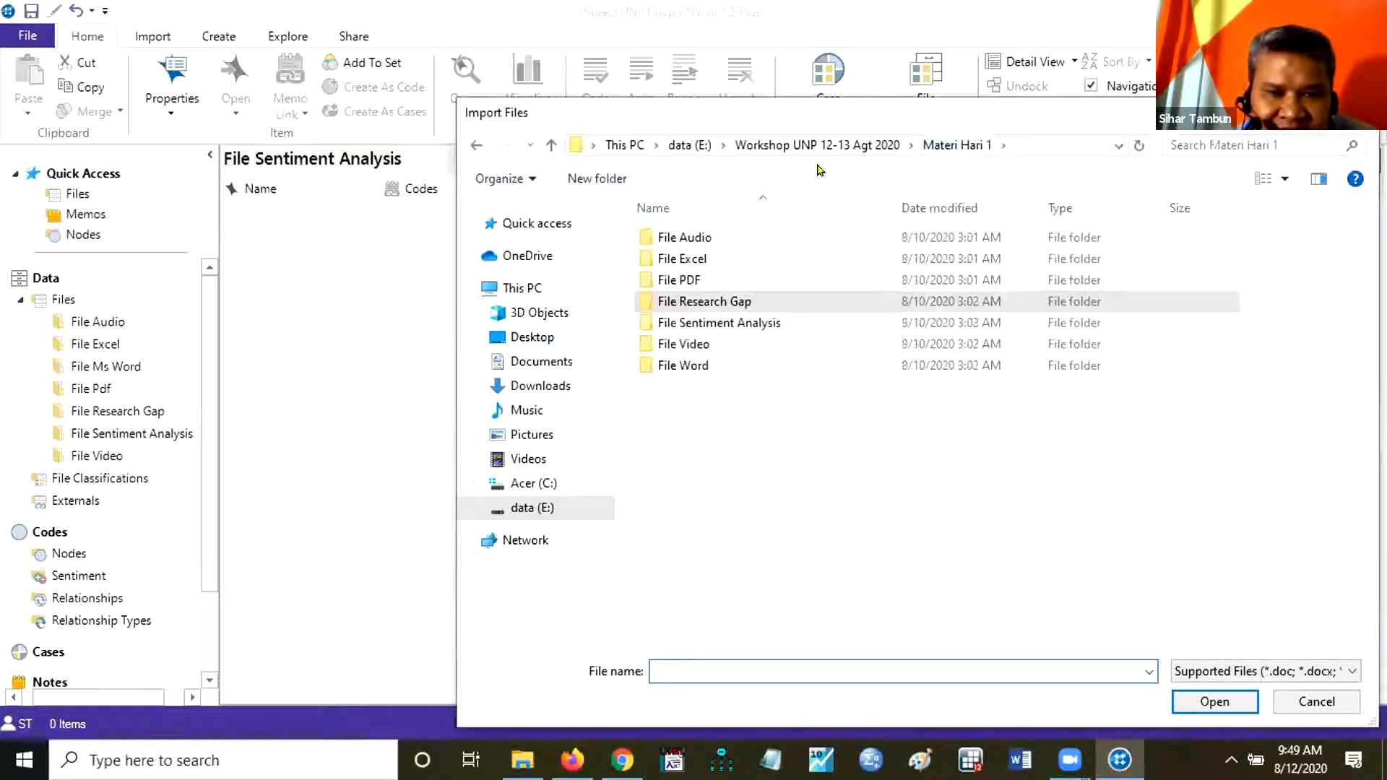
{"action": "double_click", "coordinate": [691, 322]}
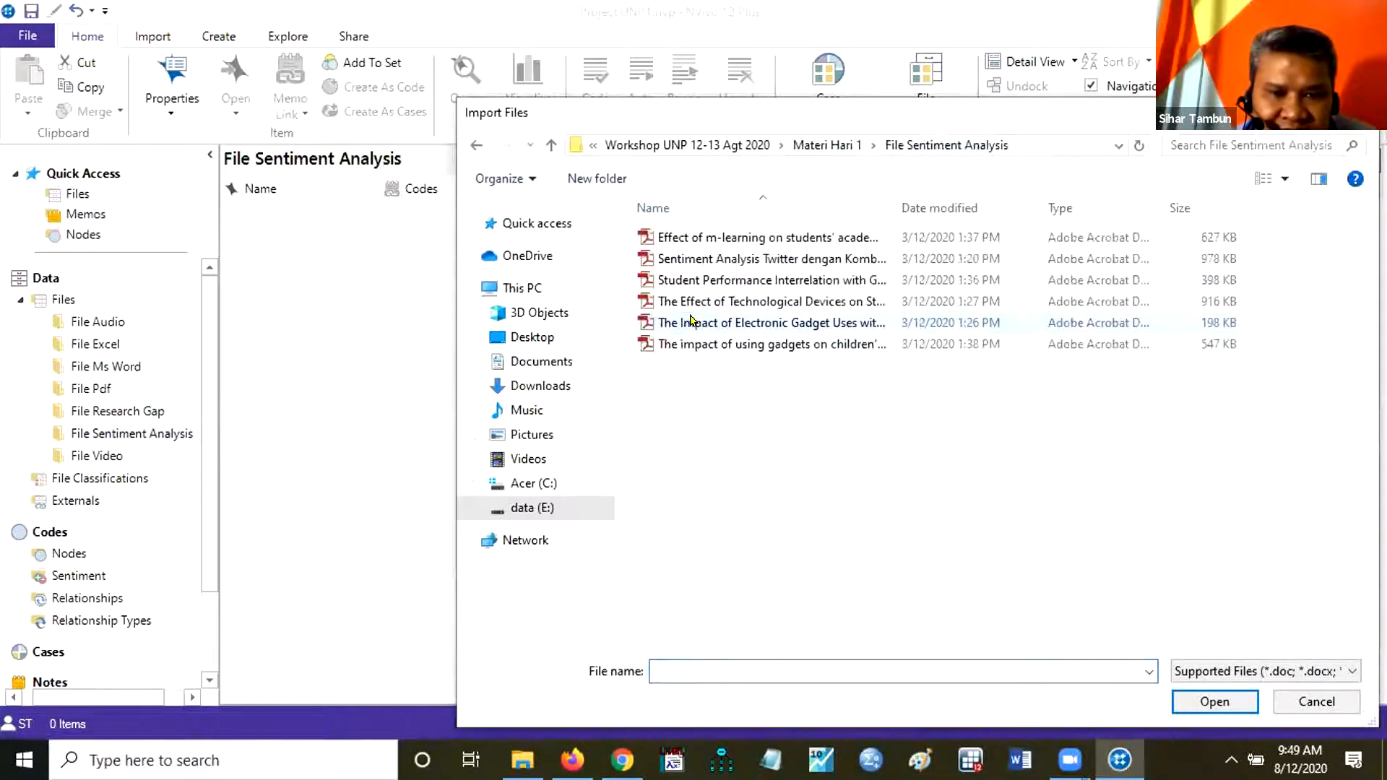
Import all the PDF articles in the source folder into File Sentiment Analysis without creating cases.
{"action": "left_click", "coordinate": [676, 239]}
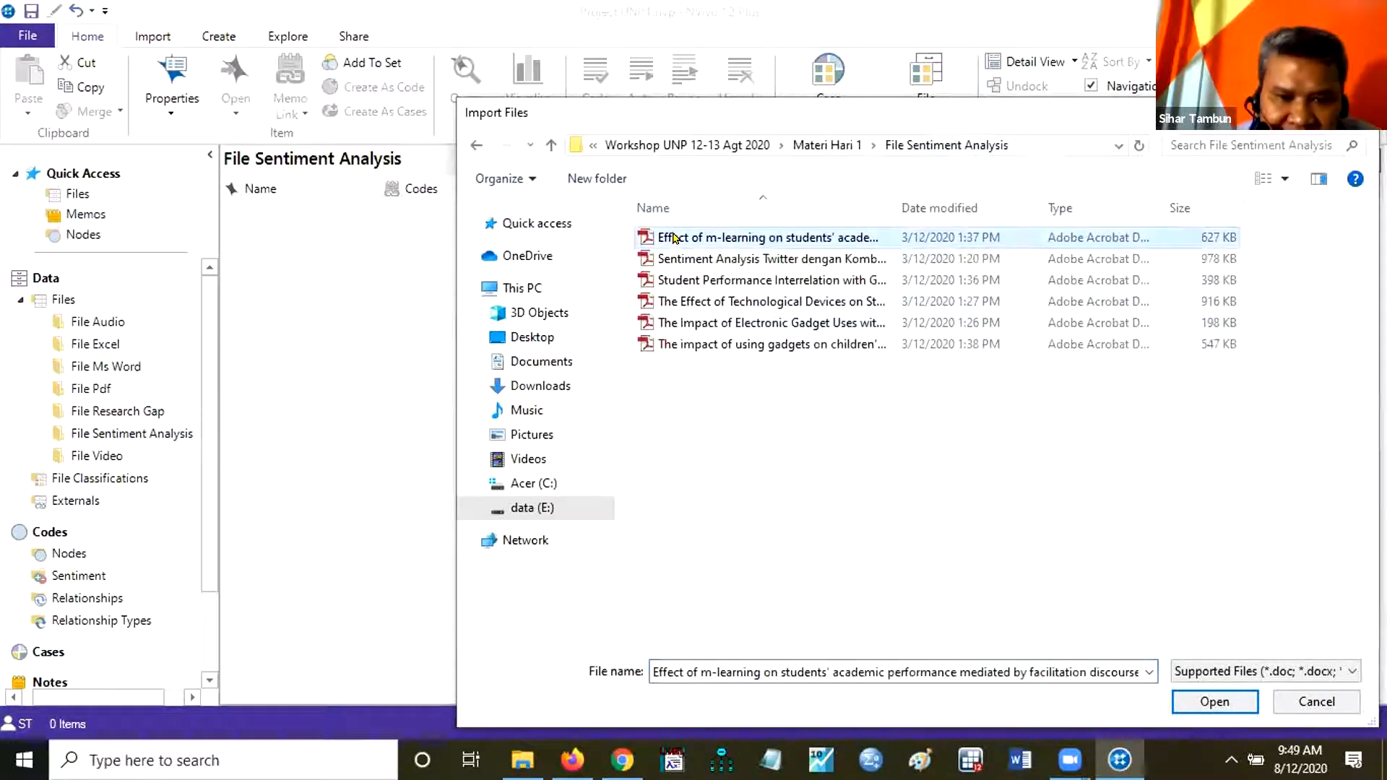
{"action": "key", "text": "shift+Down"}
{"action": "key", "text": "shift+Down"}
{"action": "key", "text": "shift+Down"}
{"action": "key", "text": "shift+Down"}
{"action": "key", "text": "shift+Down"}
{"action": "key", "text": "shift+Up"}
{"action": "key", "text": "shift+Down"}
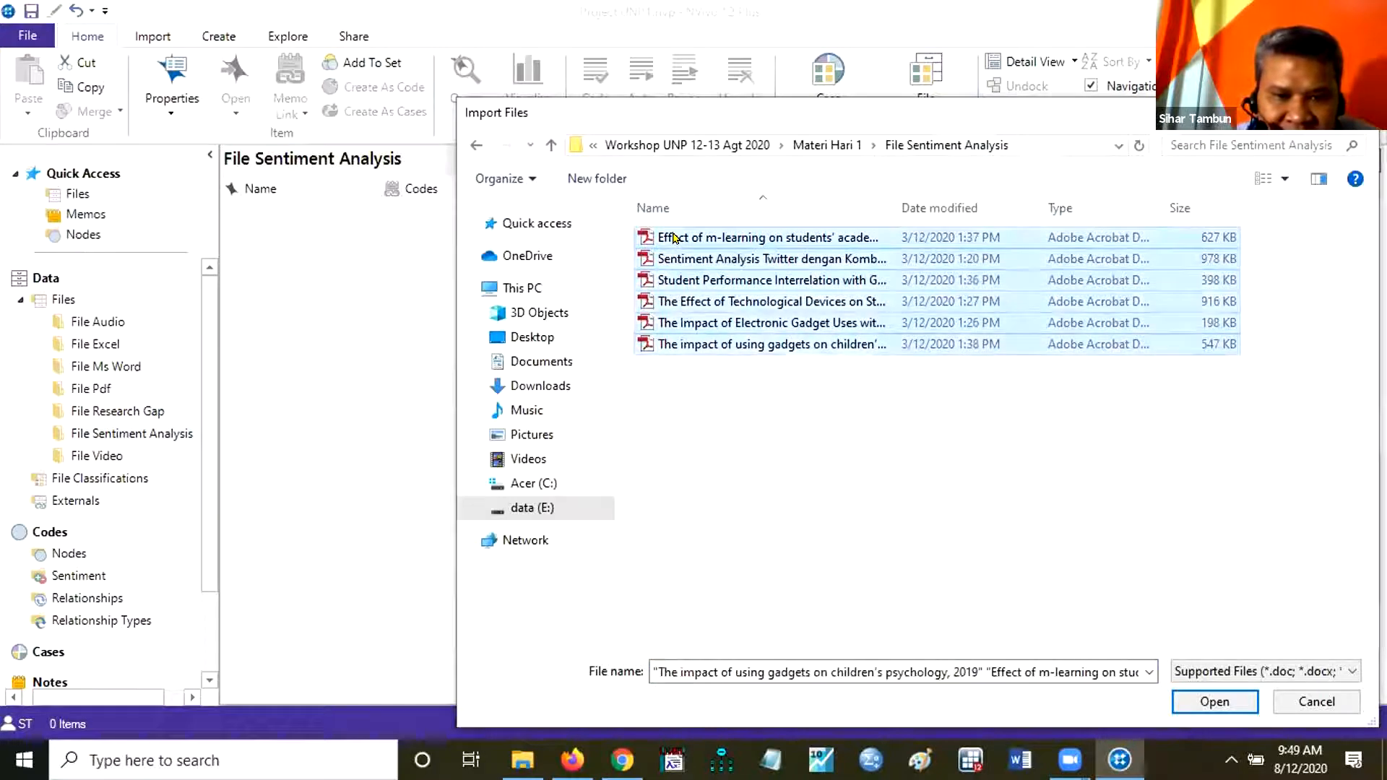
{"action": "left_click", "coordinate": [1192, 702]}
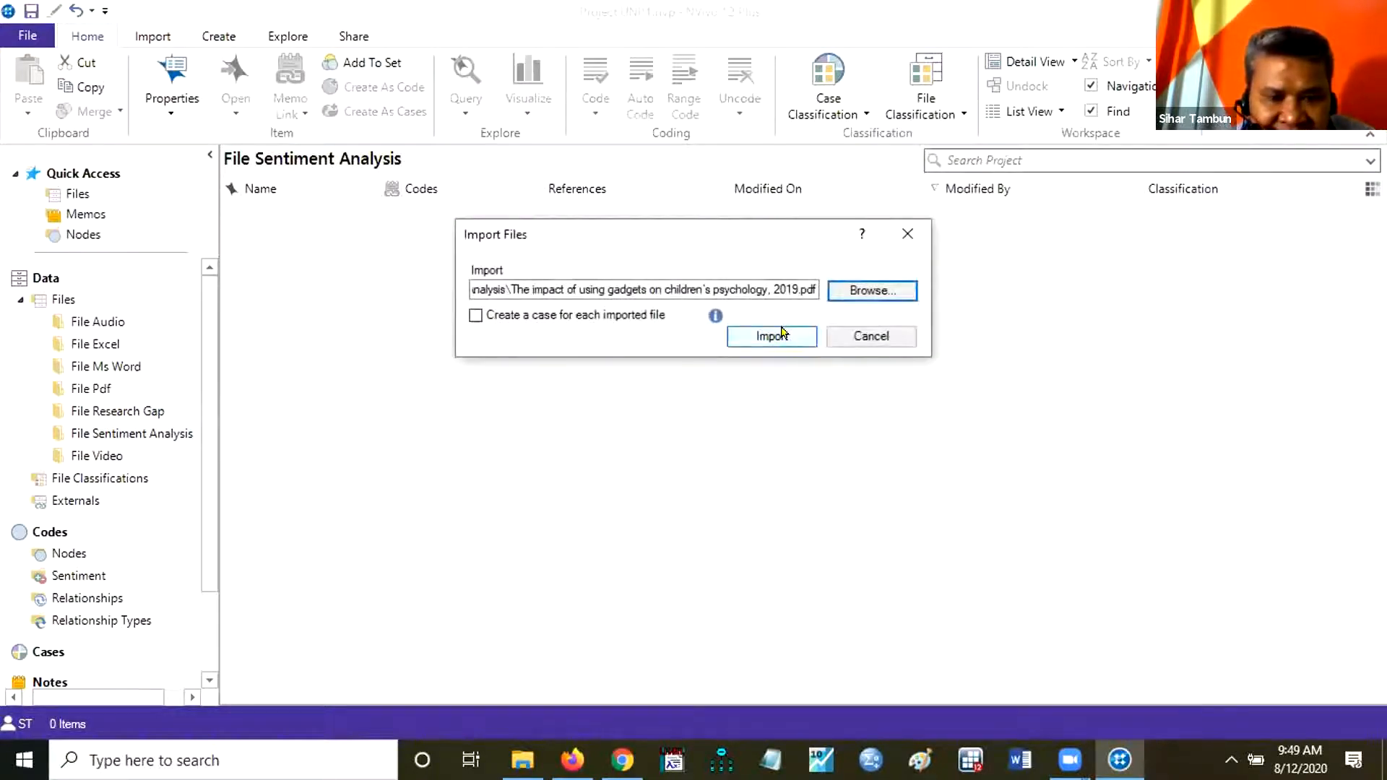
{"action": "left_click", "coordinate": [780, 337]}
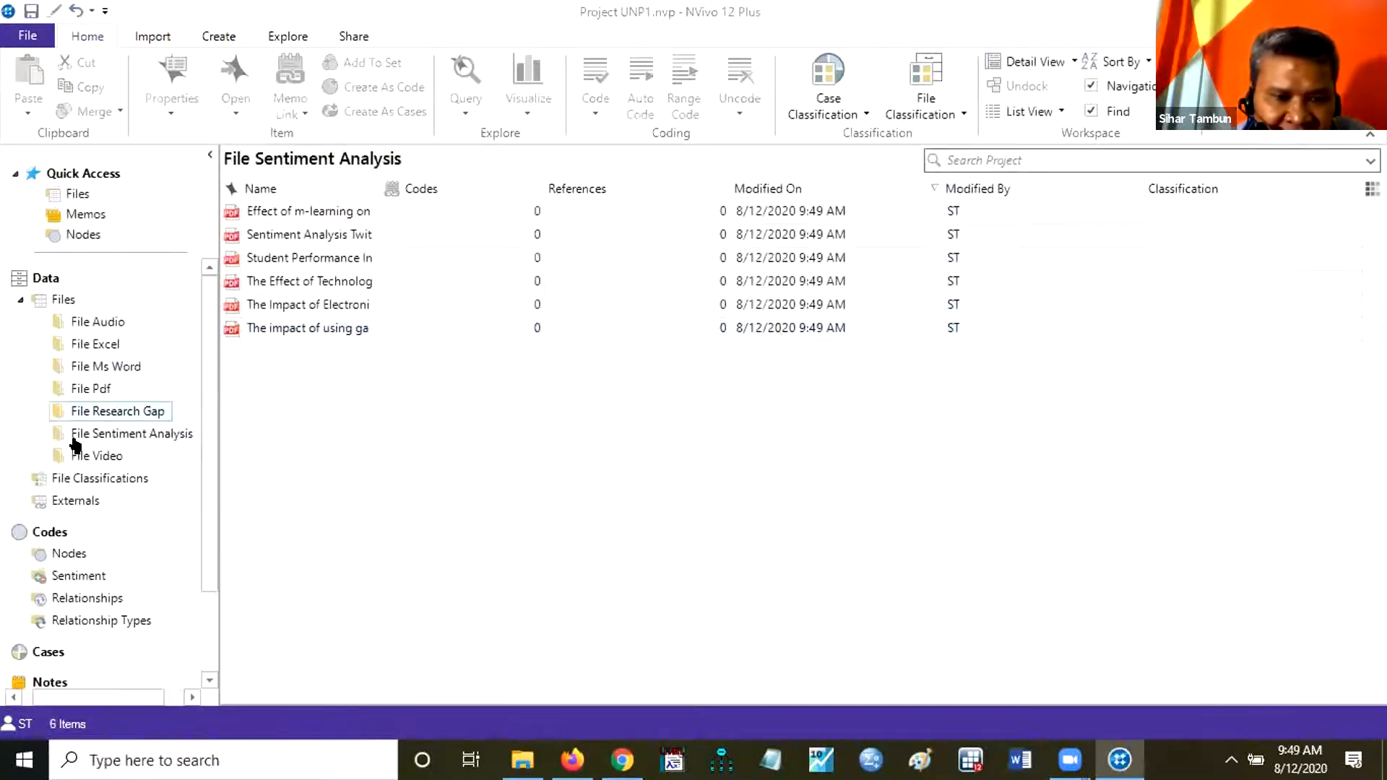
Start a file import into the File Video folder and browse to the File Video source folder inside Materi Hari 1.
{"action": "right_click", "coordinate": [106, 461]}
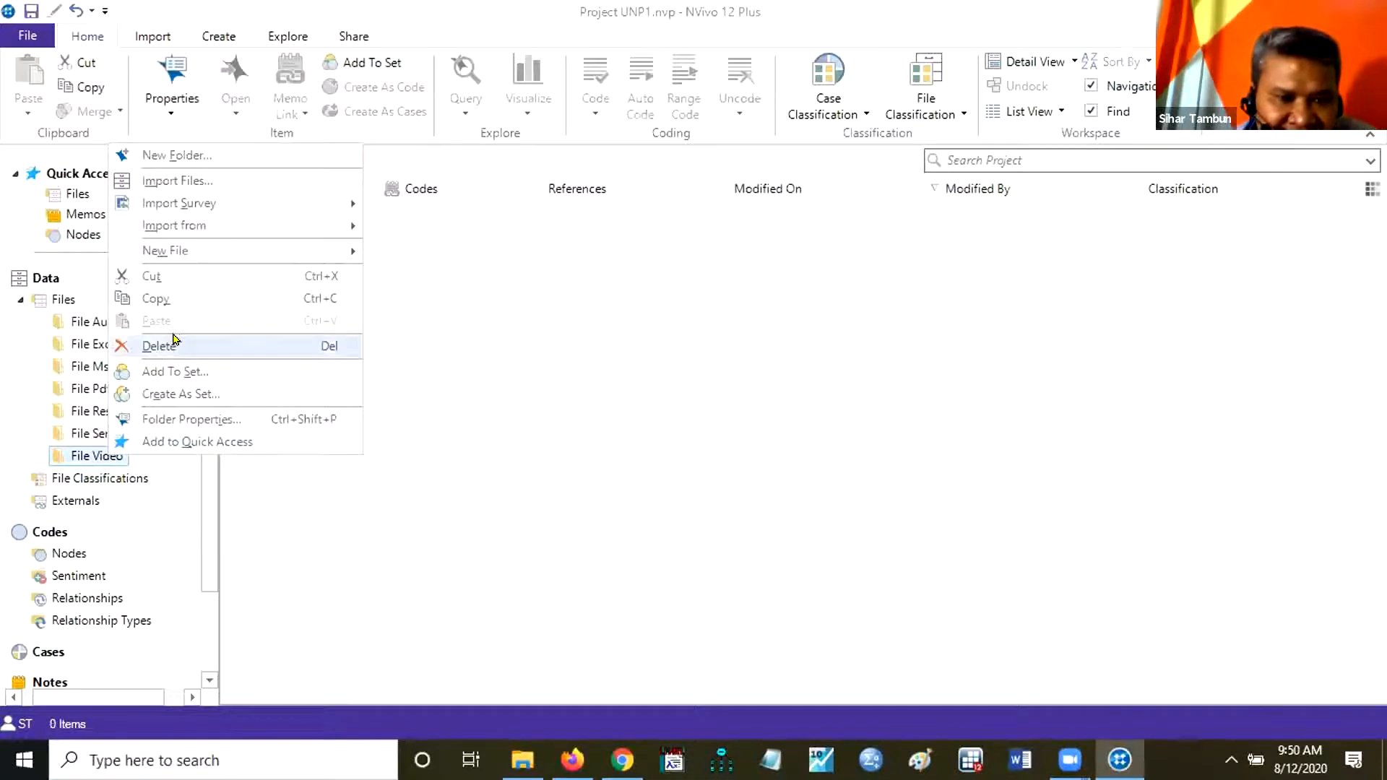
{"action": "left_click", "coordinate": [235, 184]}
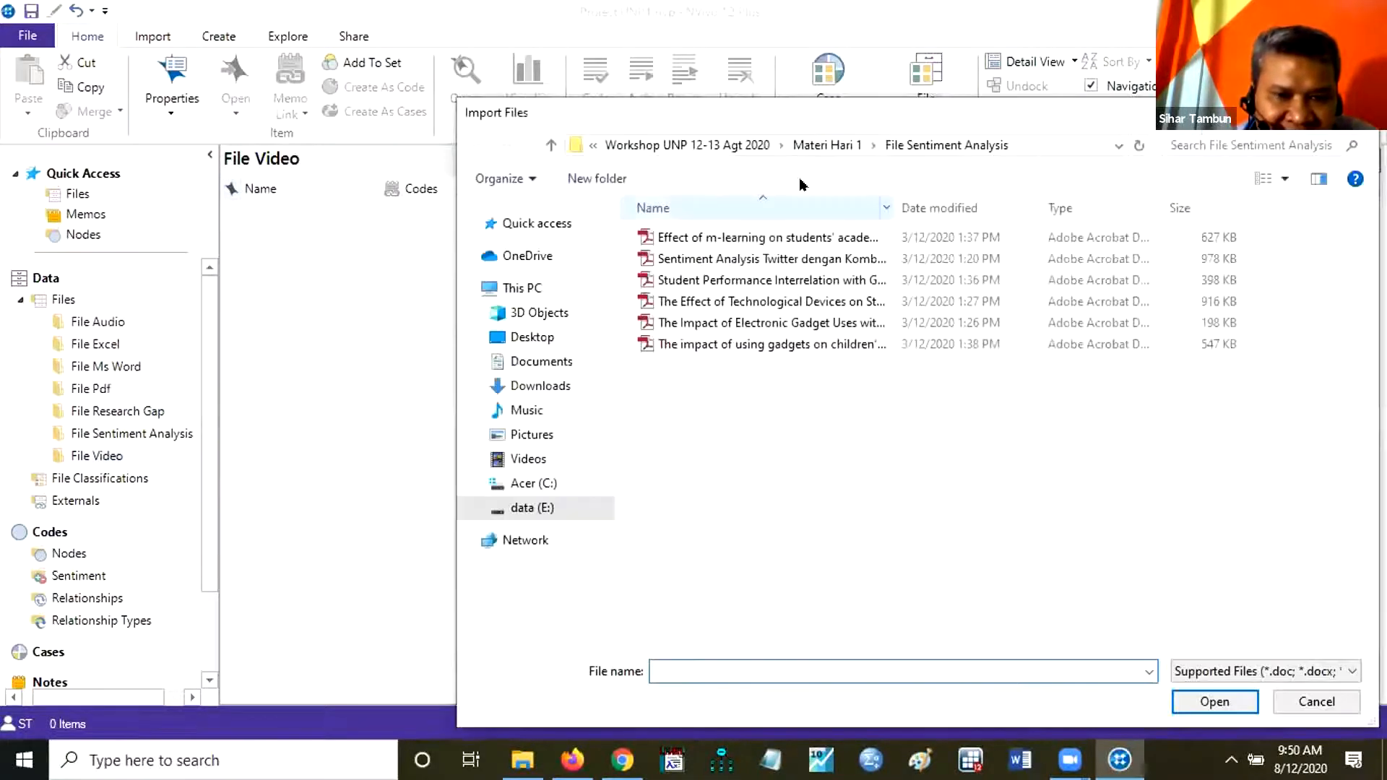
{"action": "left_click", "coordinate": [834, 144]}
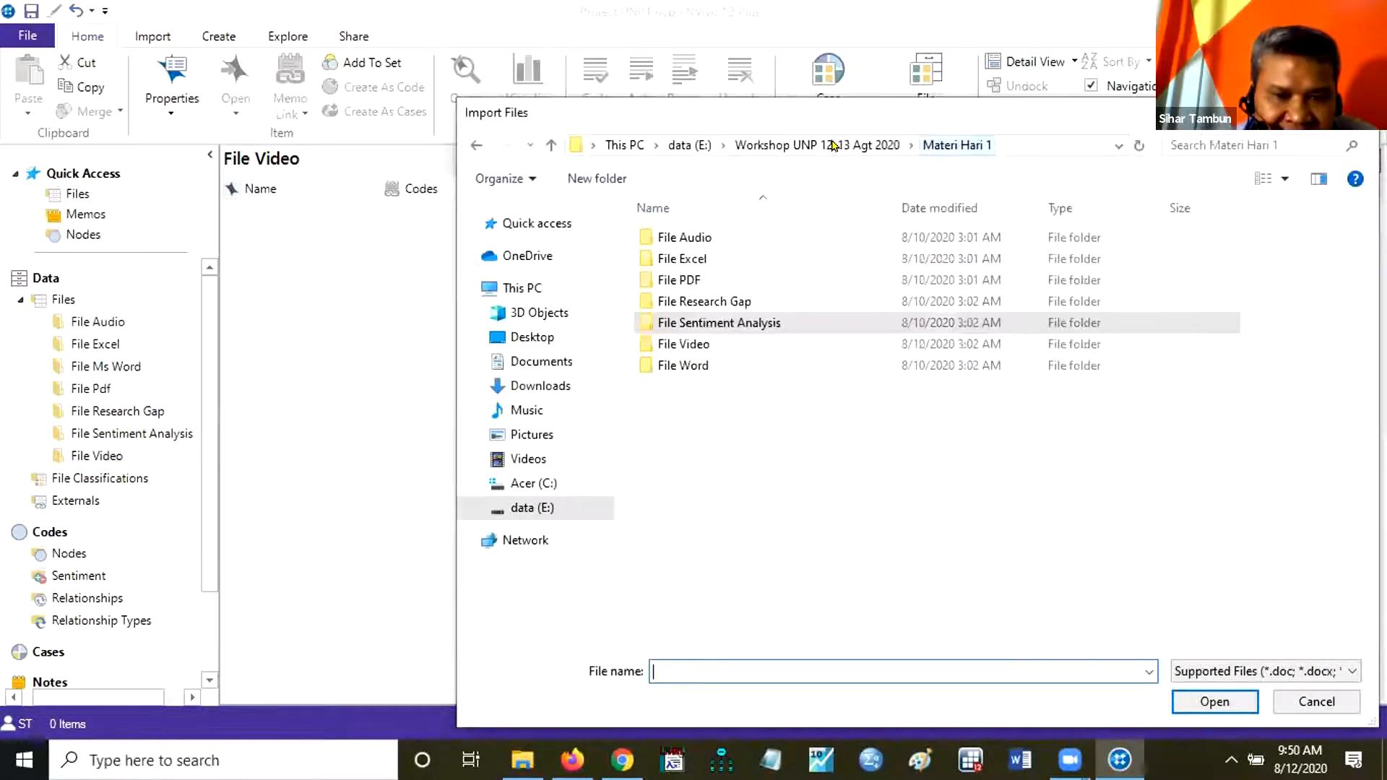
{"action": "double_click", "coordinate": [687, 343]}
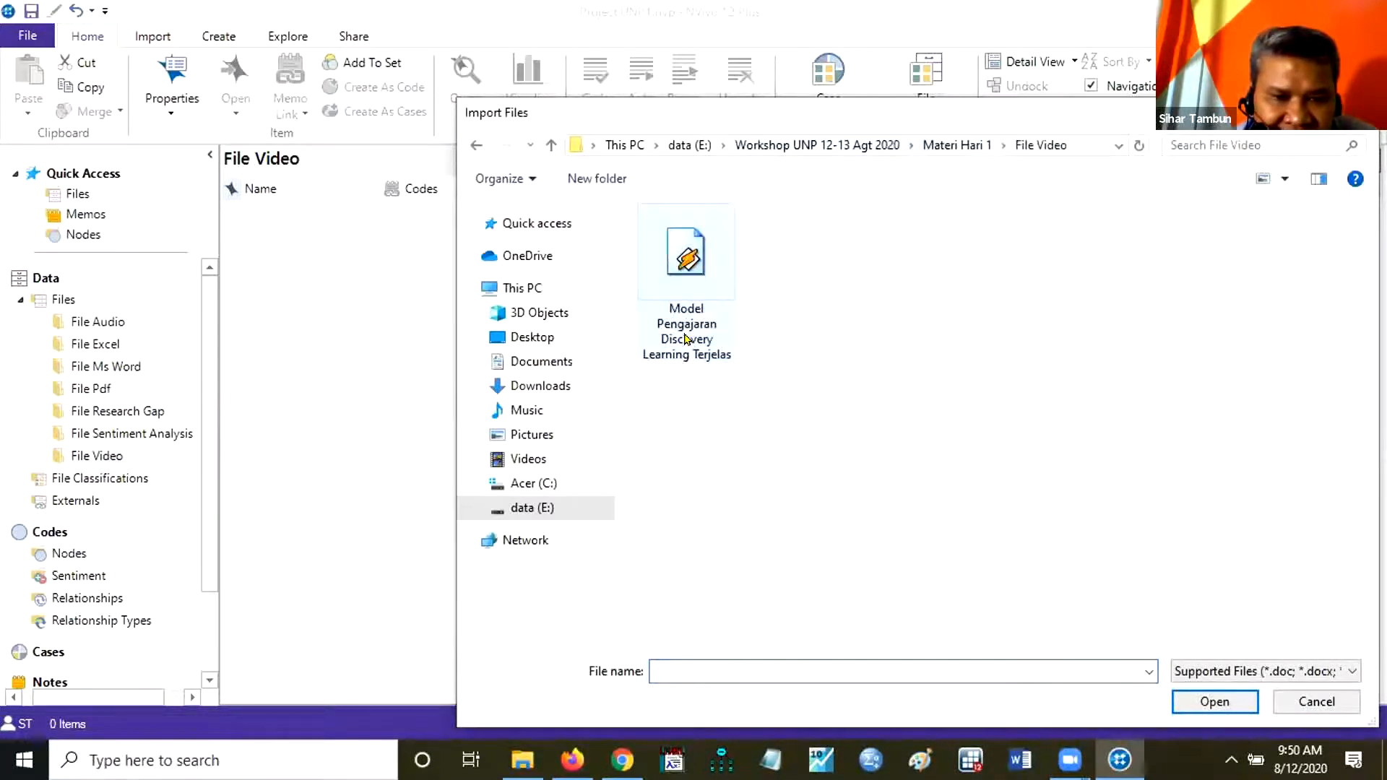
Import the video Model Pengajaran Discovery Learning Terjelas without creating a case, and accept its default video properties.
{"action": "left_click", "coordinate": [717, 273]}
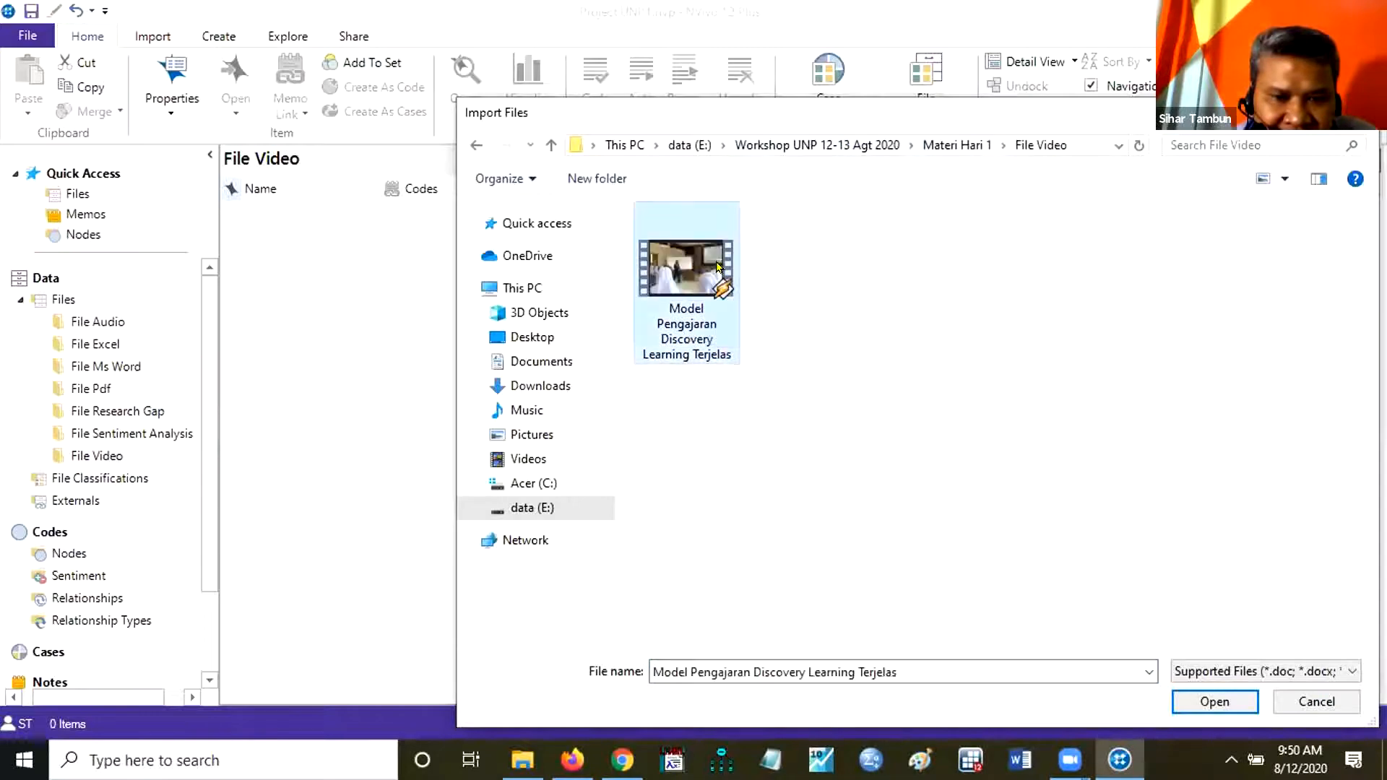
{"action": "left_click", "coordinate": [721, 315]}
{"action": "left_click", "coordinate": [1213, 702]}
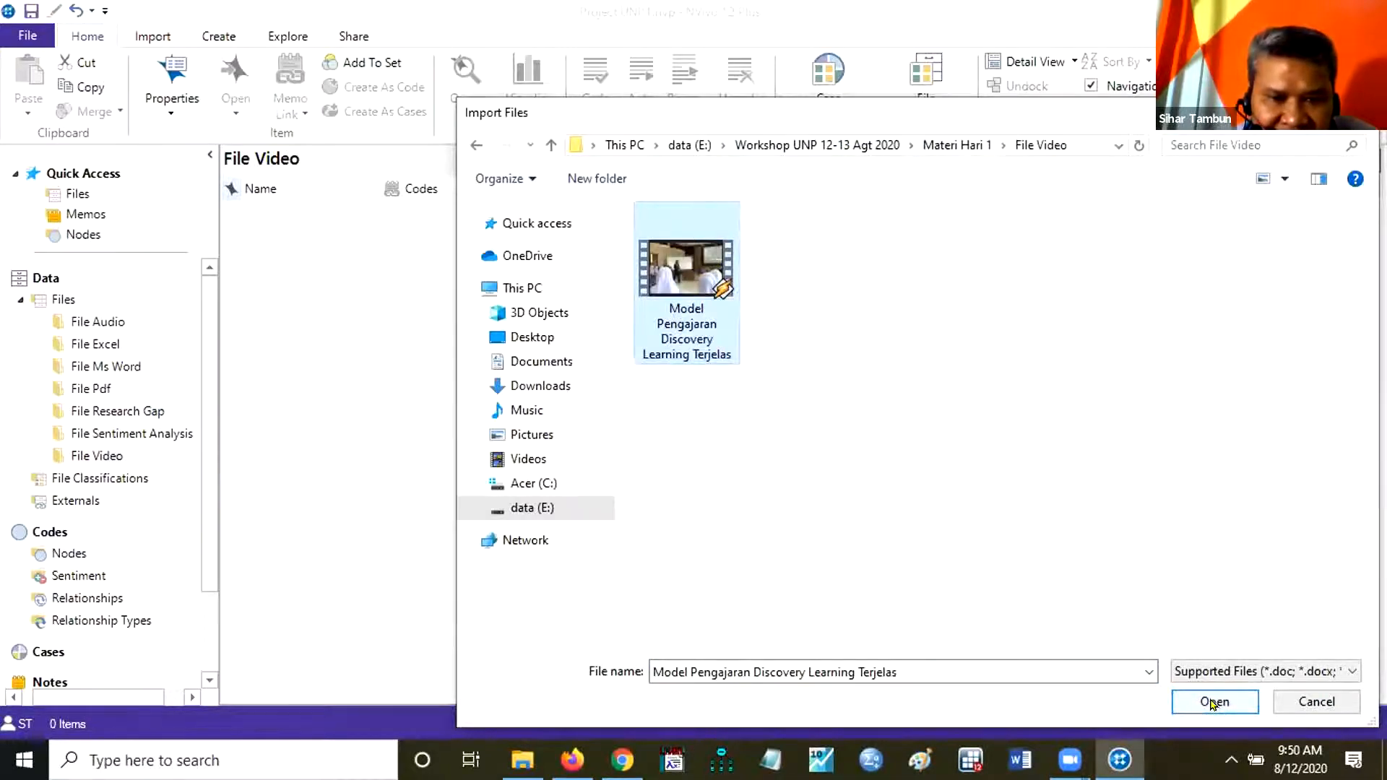
{"action": "left_click", "coordinate": [1214, 703]}
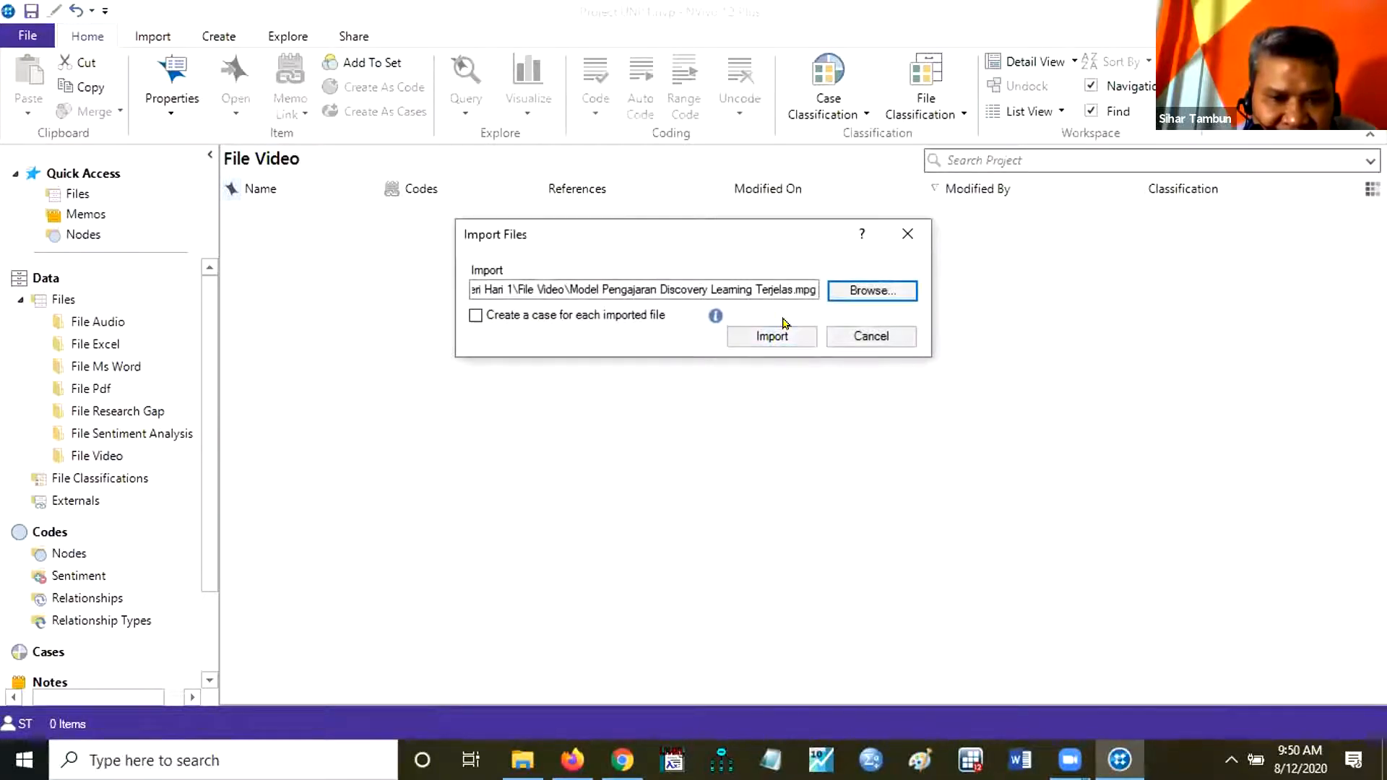
{"action": "left_click", "coordinate": [785, 335]}
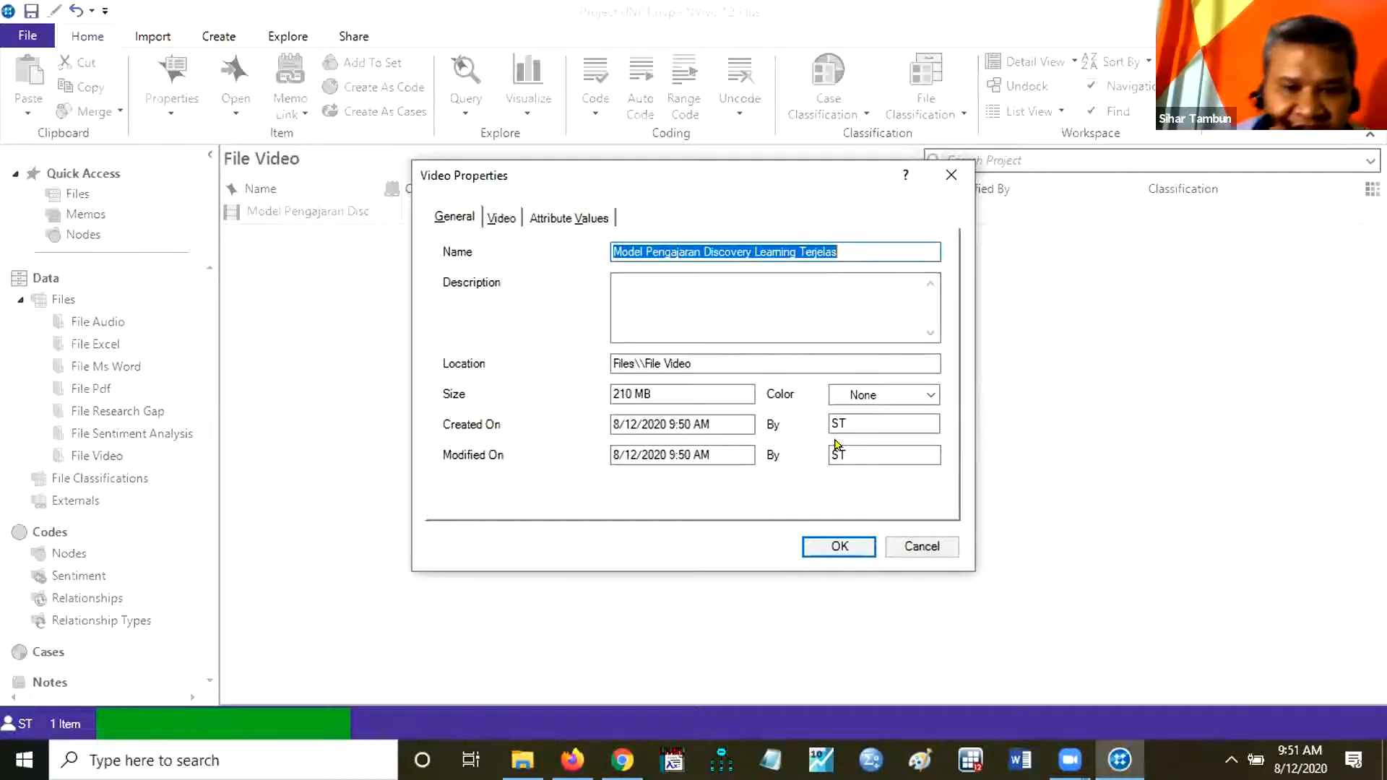
{"action": "left_click", "coordinate": [836, 548]}
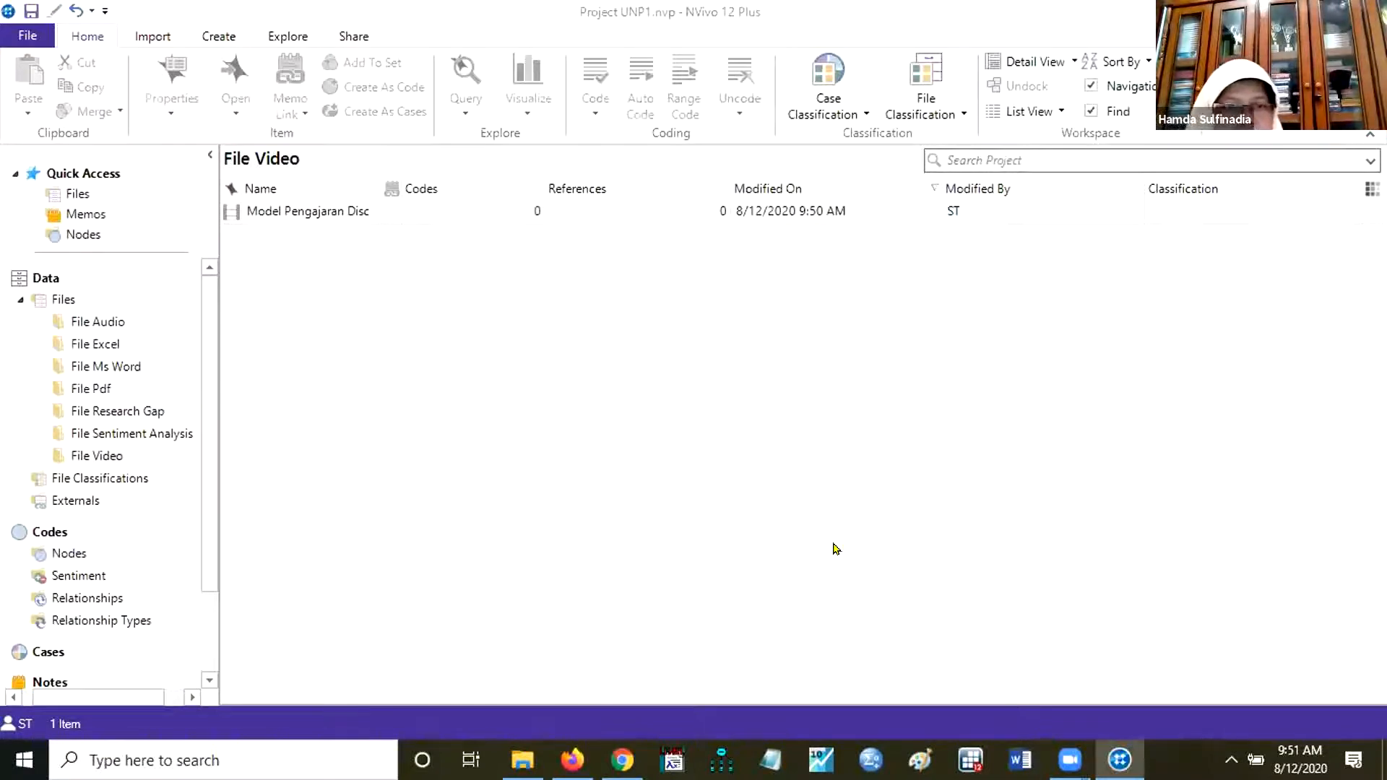
Start an Excel survey import into the File Excel folder using Book1 from the File Excel source folder in Materi Hari 1.
{"action": "left_click", "coordinate": [108, 353]}
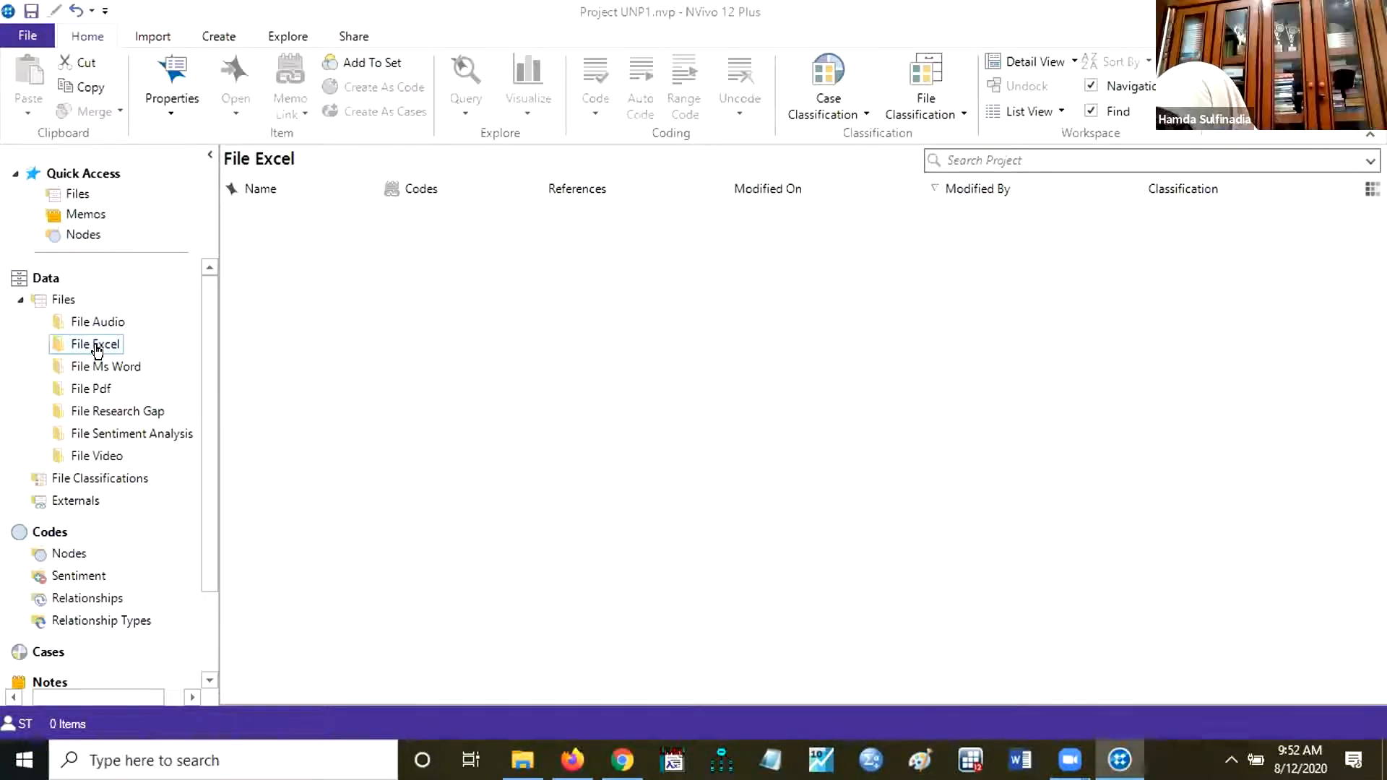
{"action": "left_click", "coordinate": [137, 40]}
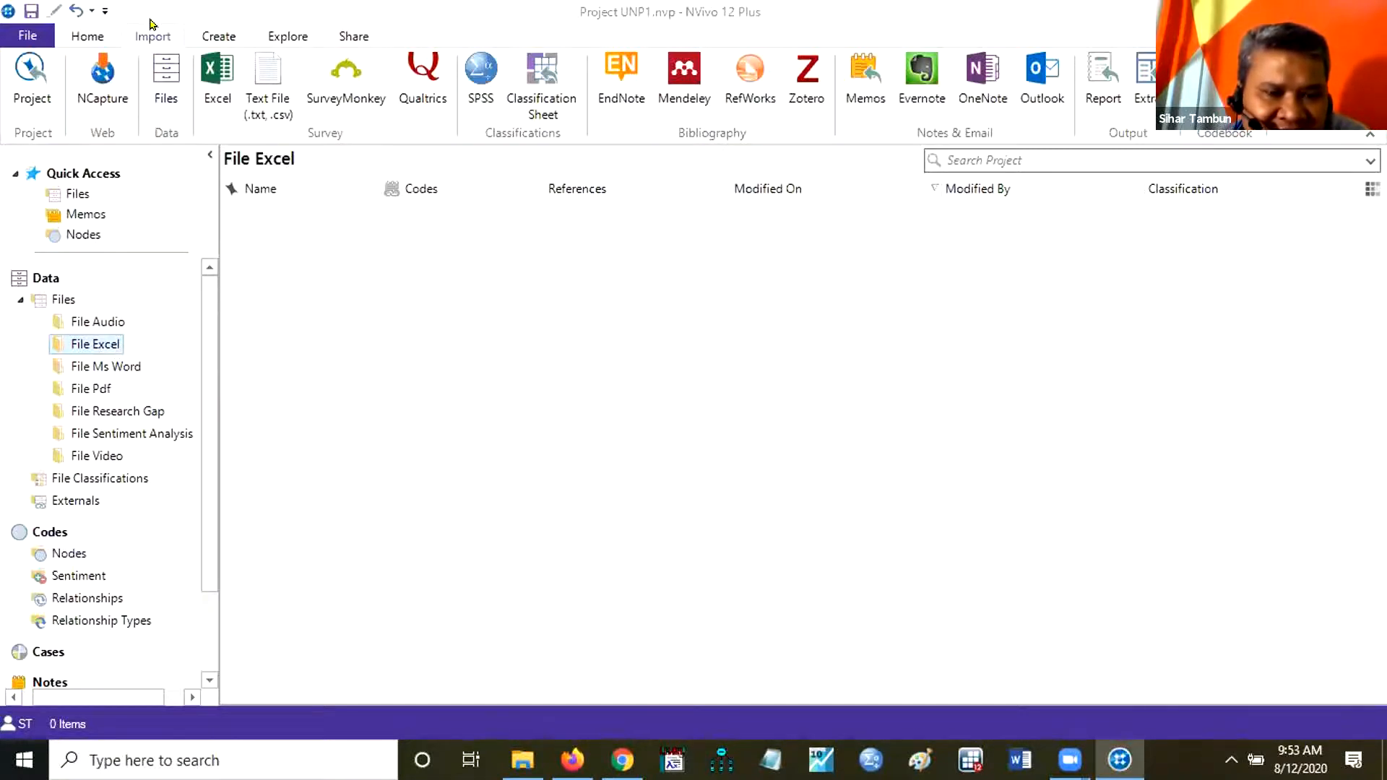
{"action": "left_click", "coordinate": [216, 78]}
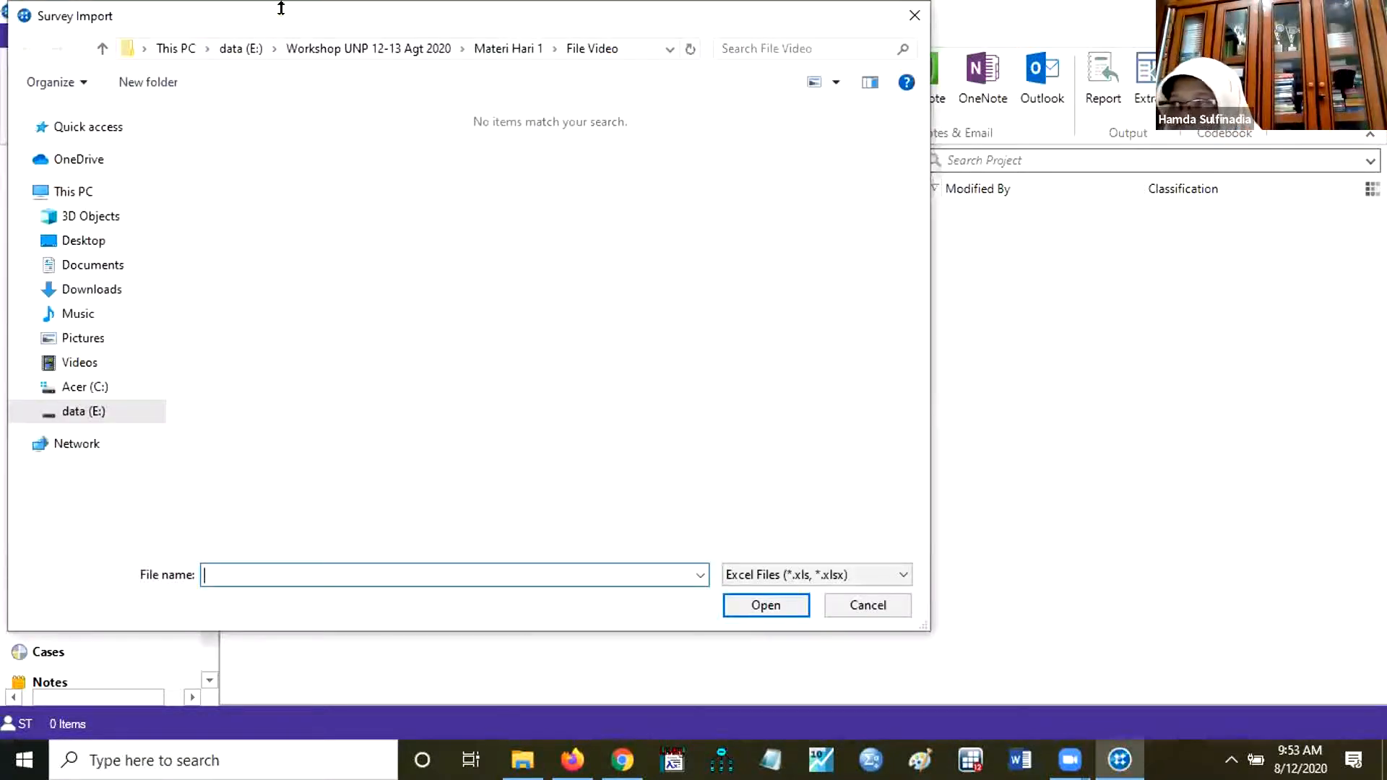
{"action": "left_click", "coordinate": [514, 51]}
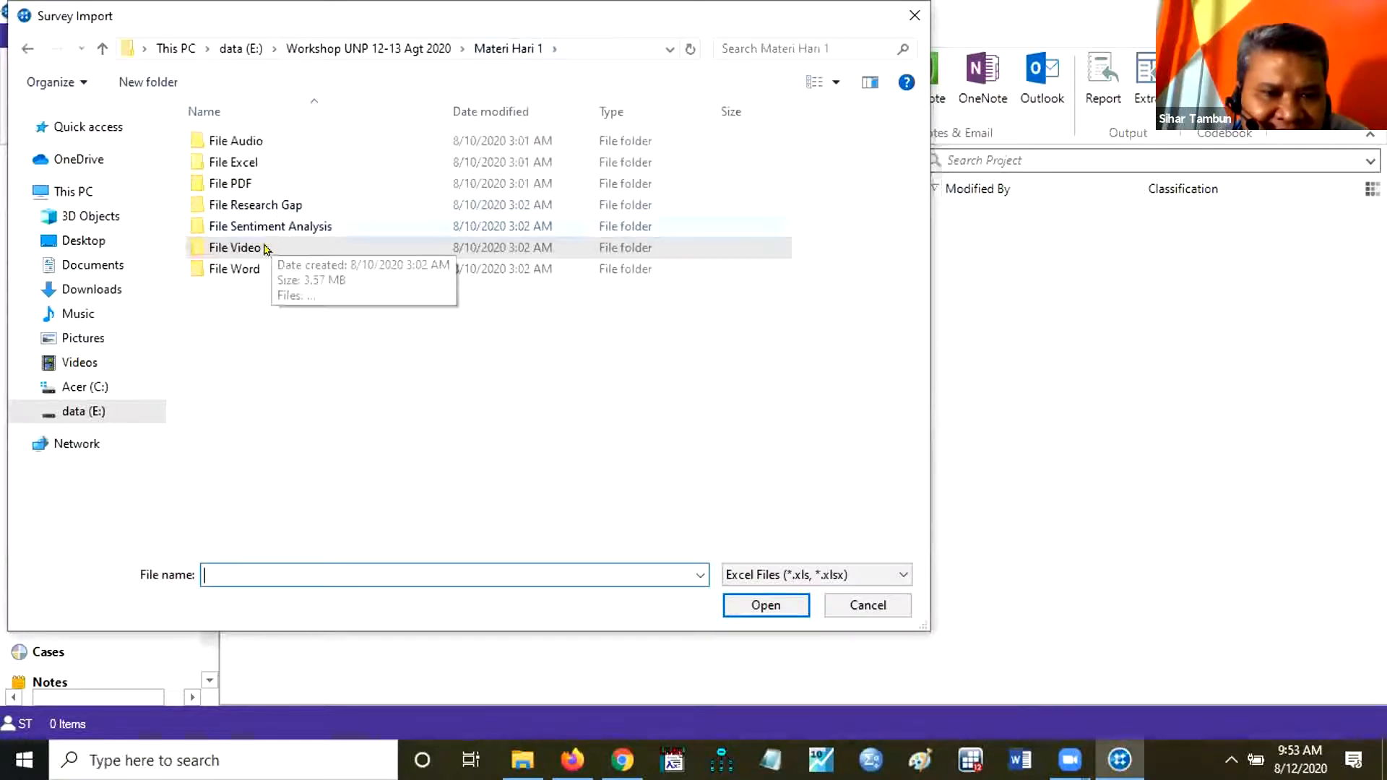
{"action": "double_click", "coordinate": [263, 162]}
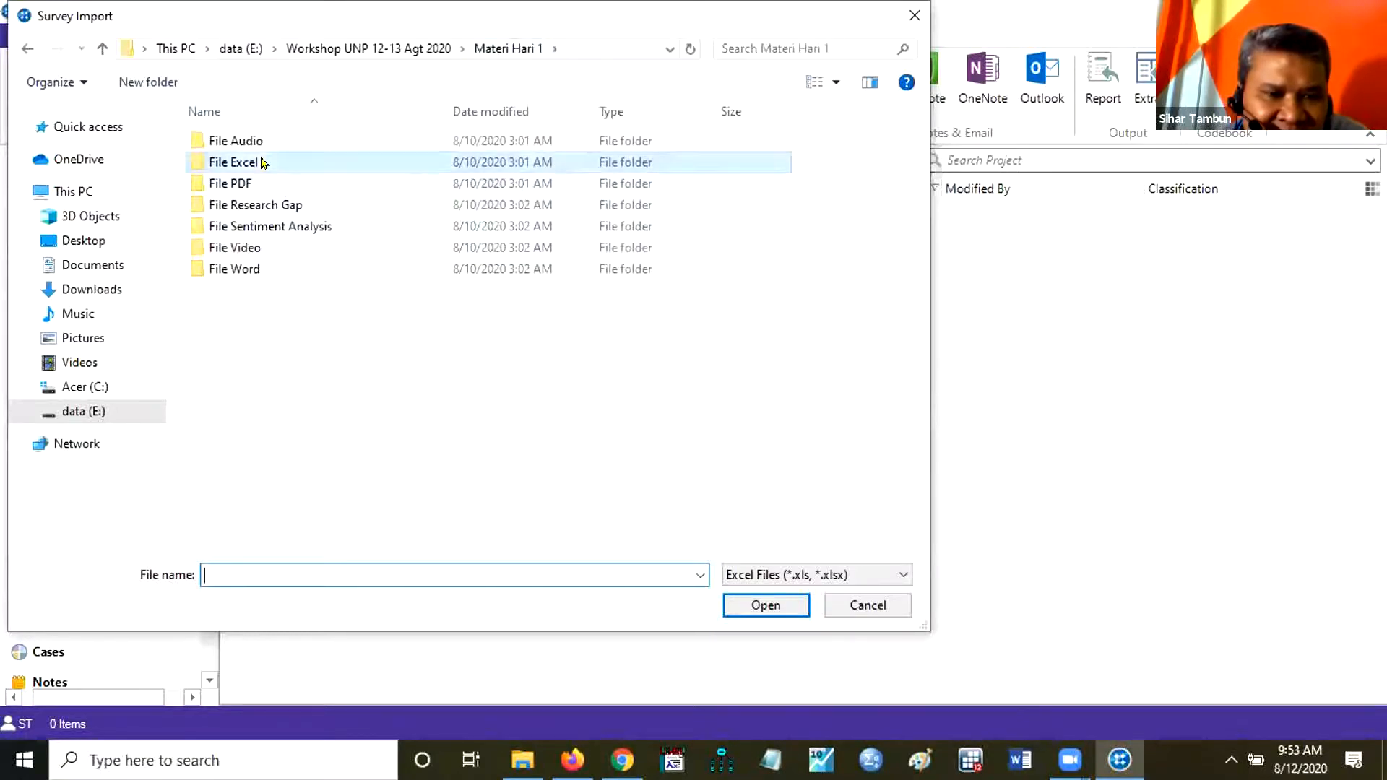
{"action": "left_click", "coordinate": [217, 141]}
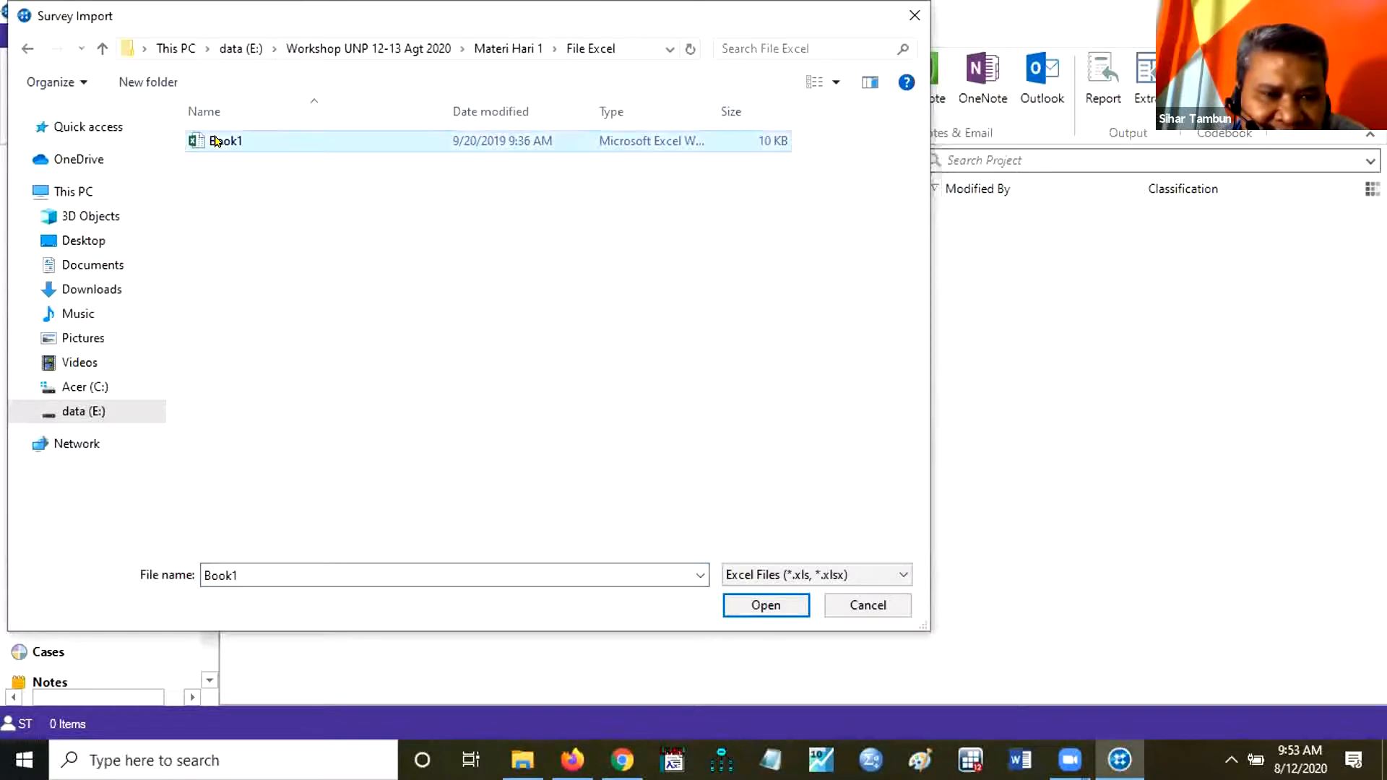
{"action": "left_click", "coordinate": [752, 607]}
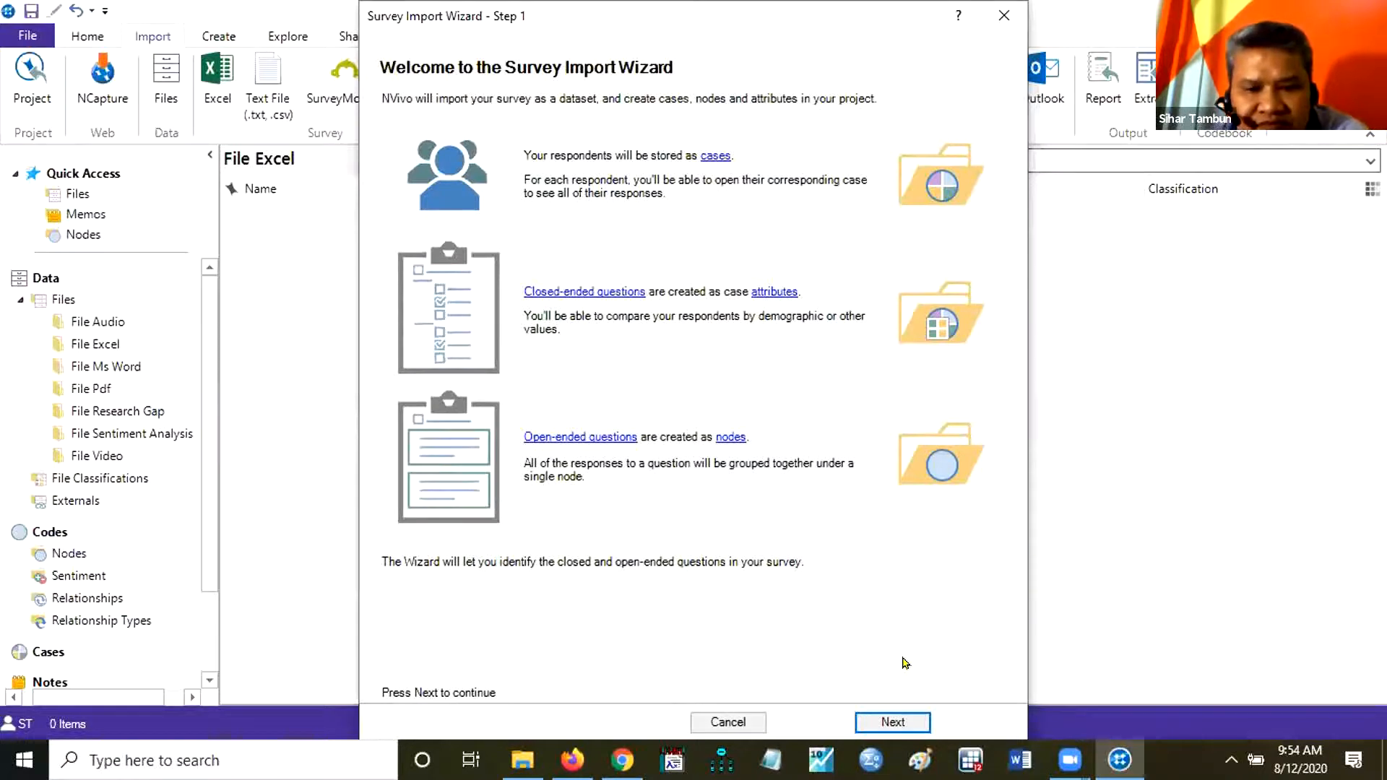
Finish the survey import with one header row, Month Day Year dates, Responden as case ID and Survey Respondent classification, then briefly view the Book1 dataset.
{"action": "left_click", "coordinate": [893, 723]}
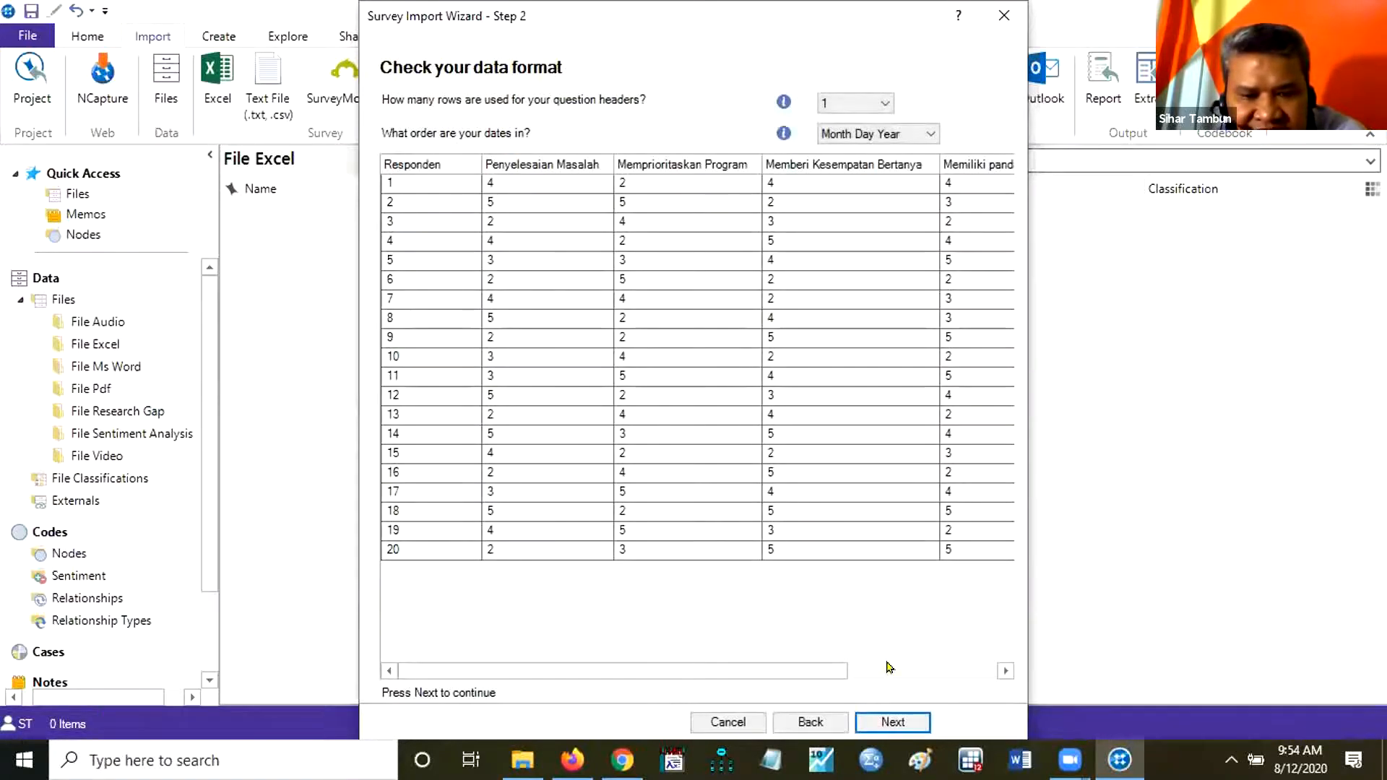
{"action": "left_click", "coordinate": [884, 723]}
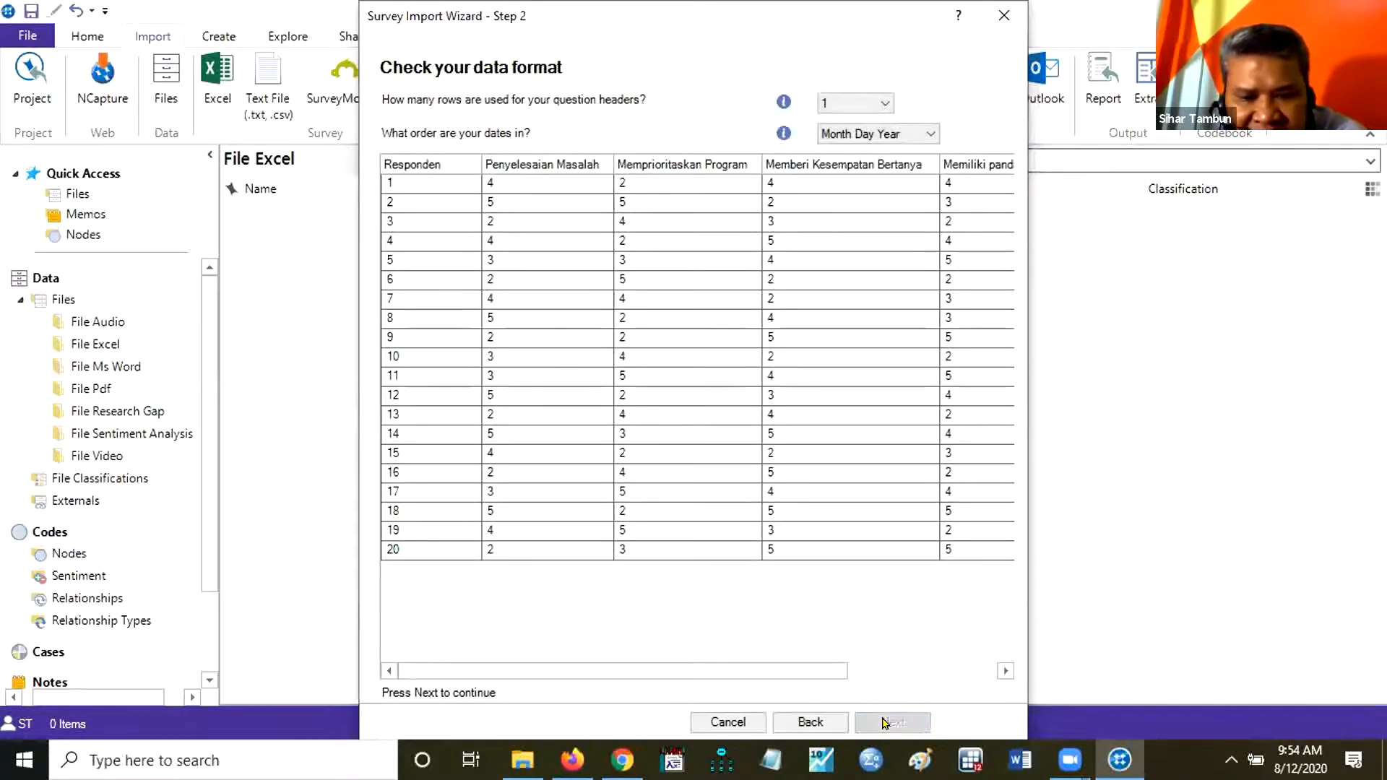
{"action": "left_click", "coordinate": [885, 724]}
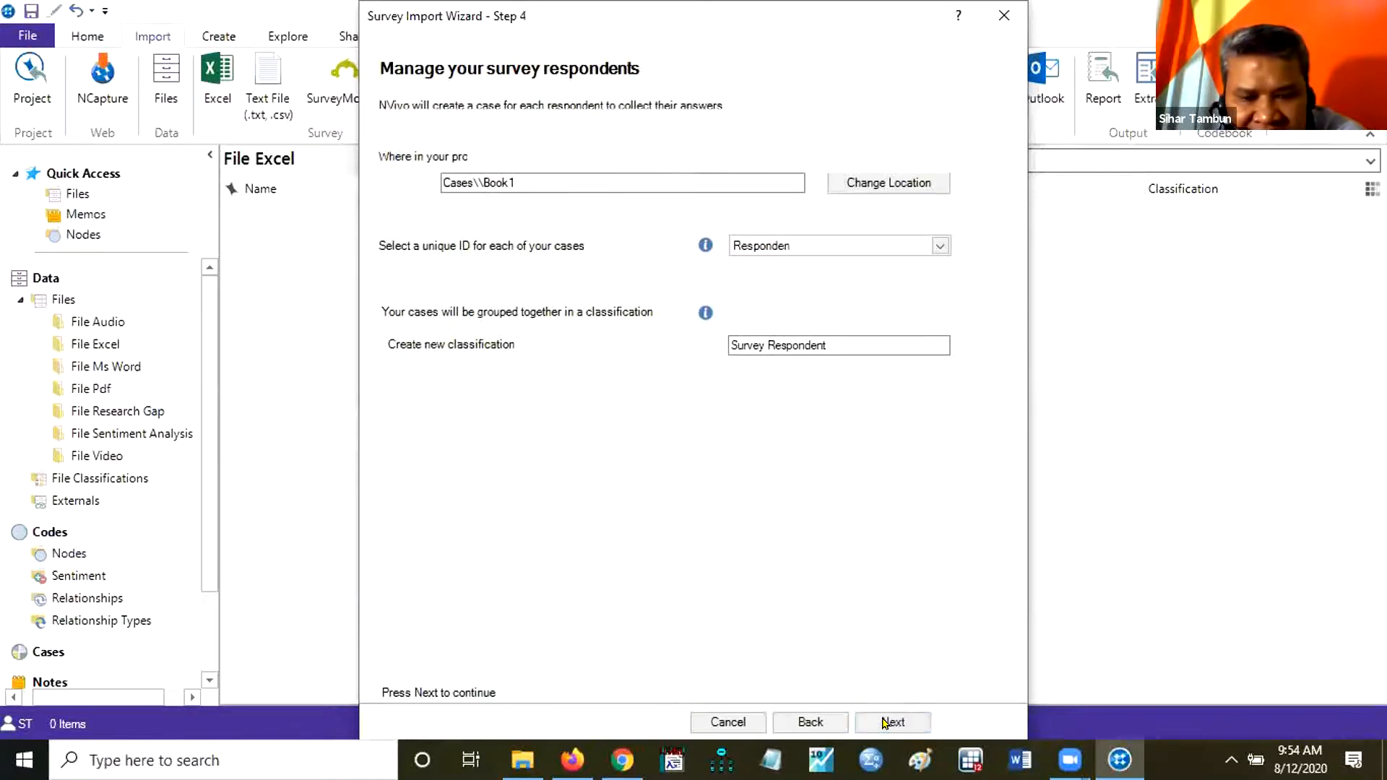
{"action": "left_click", "coordinate": [884, 724]}
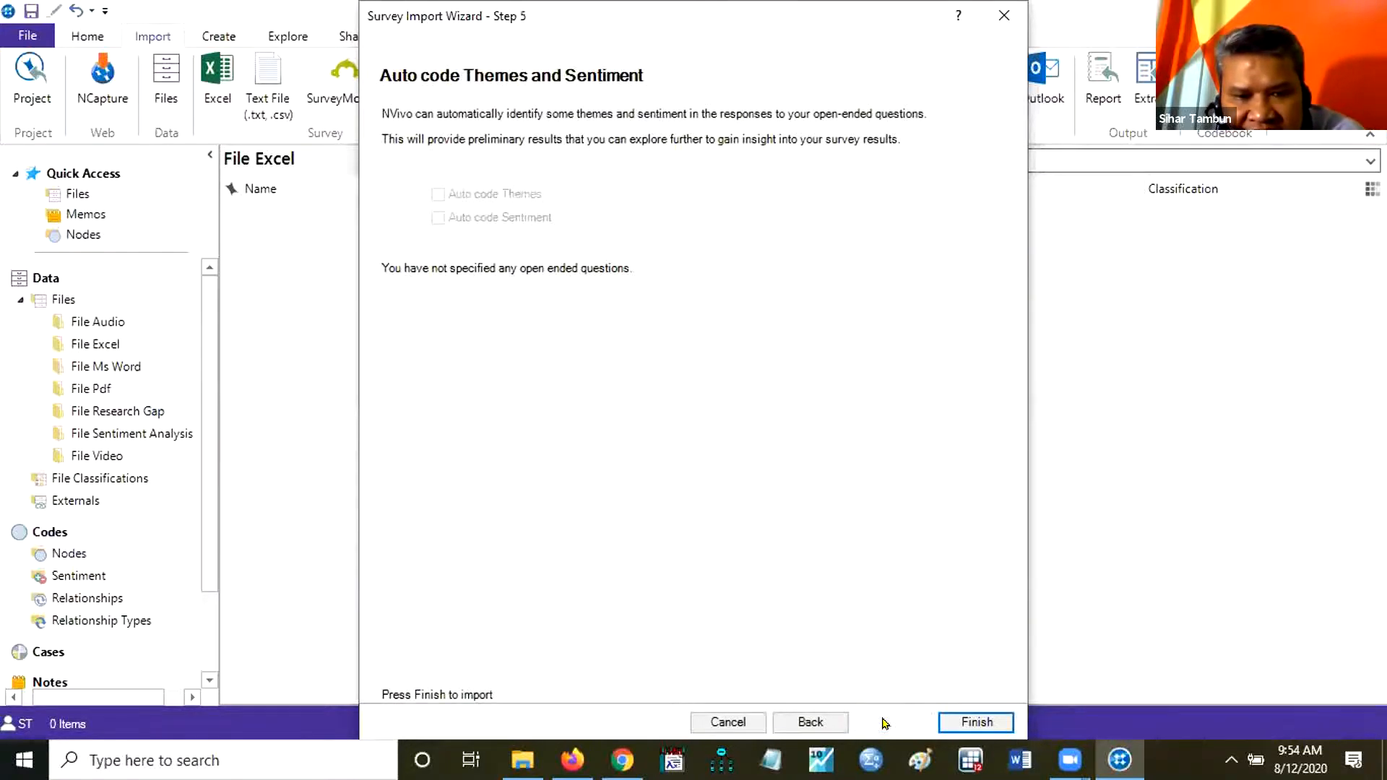
{"action": "left_click", "coordinate": [969, 723]}
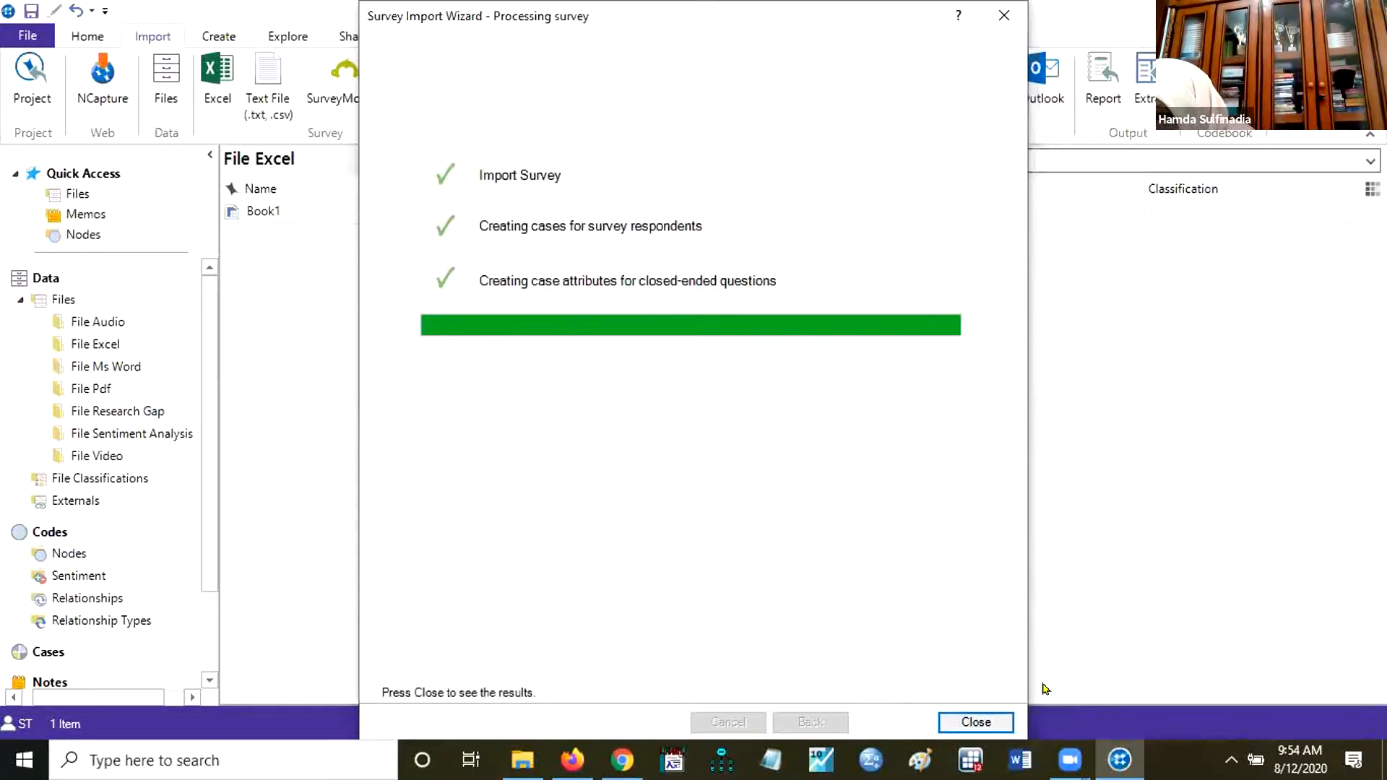
{"action": "left_click", "coordinate": [976, 723]}
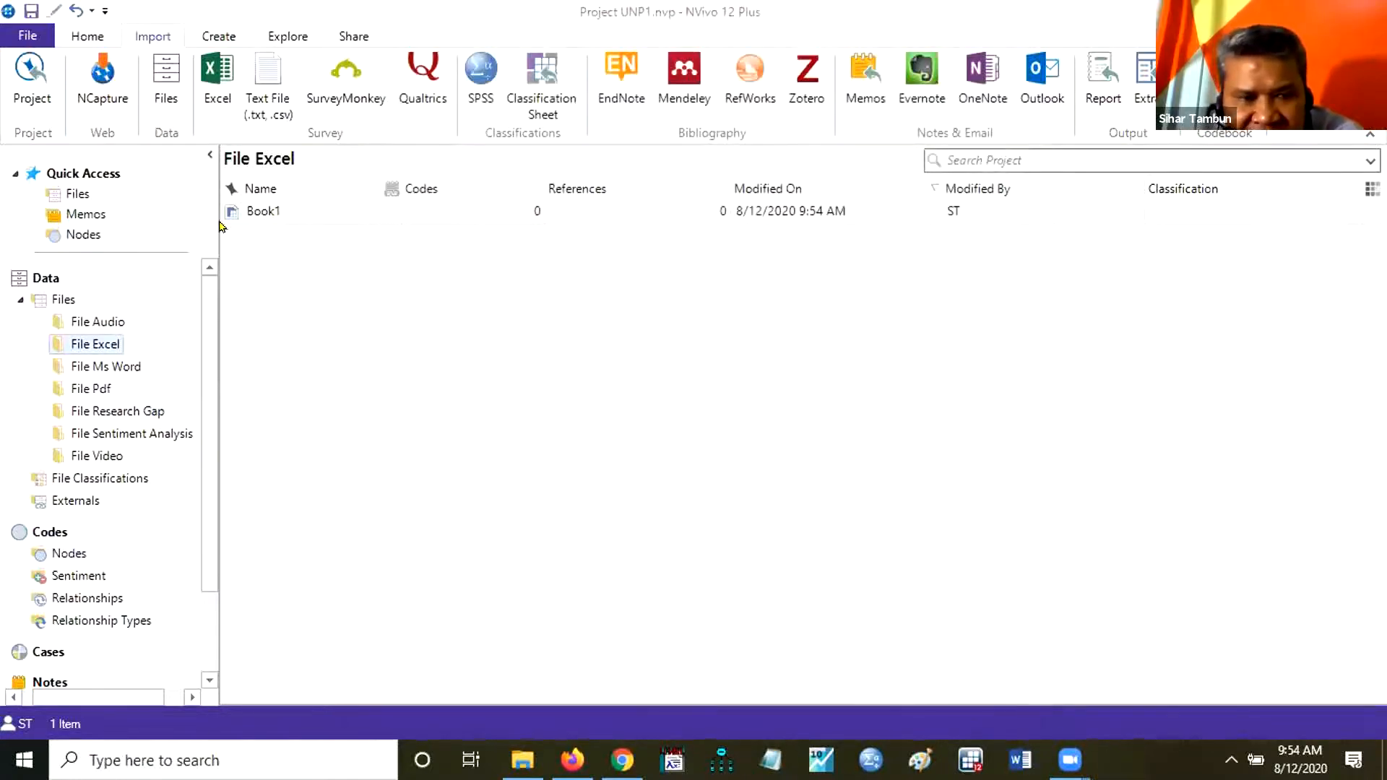
{"action": "double_click", "coordinate": [263, 211]}
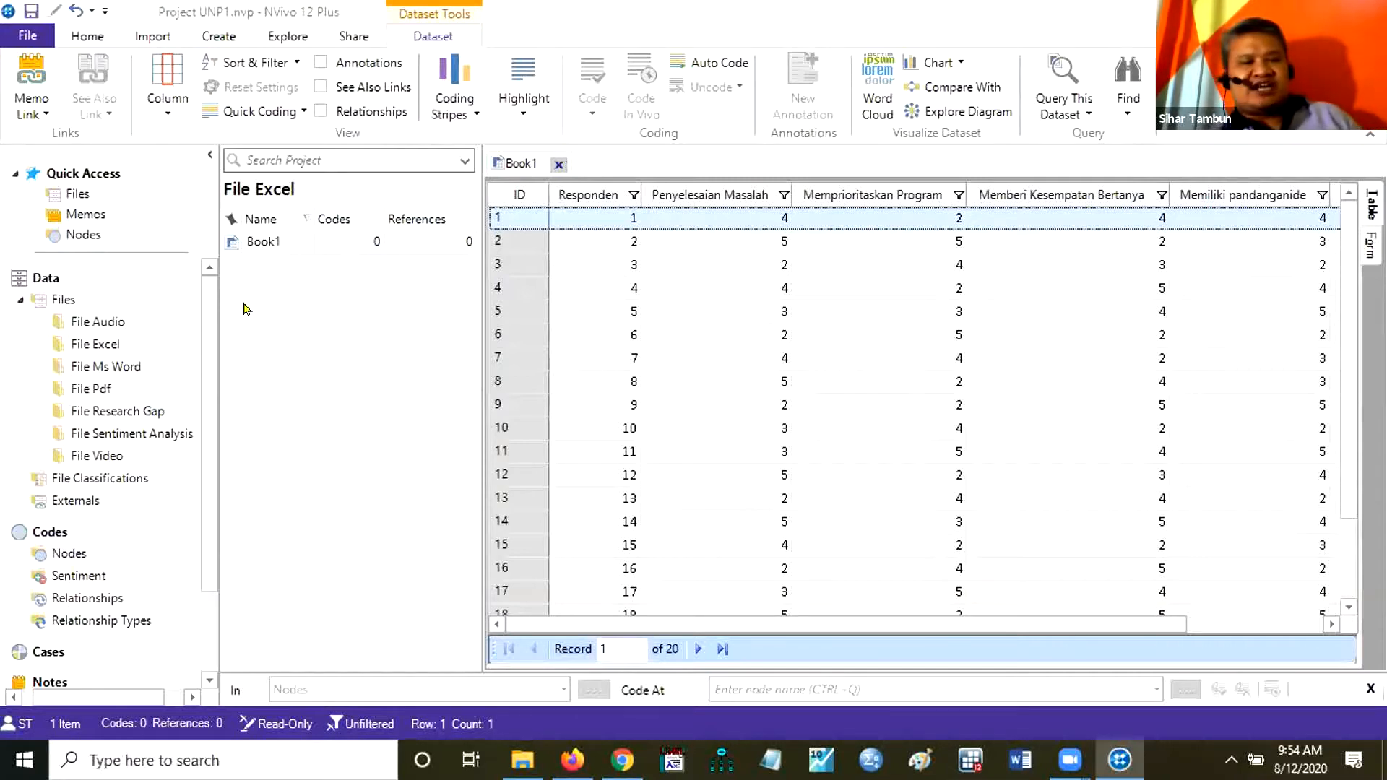
{"action": "left_click", "coordinate": [558, 164]}
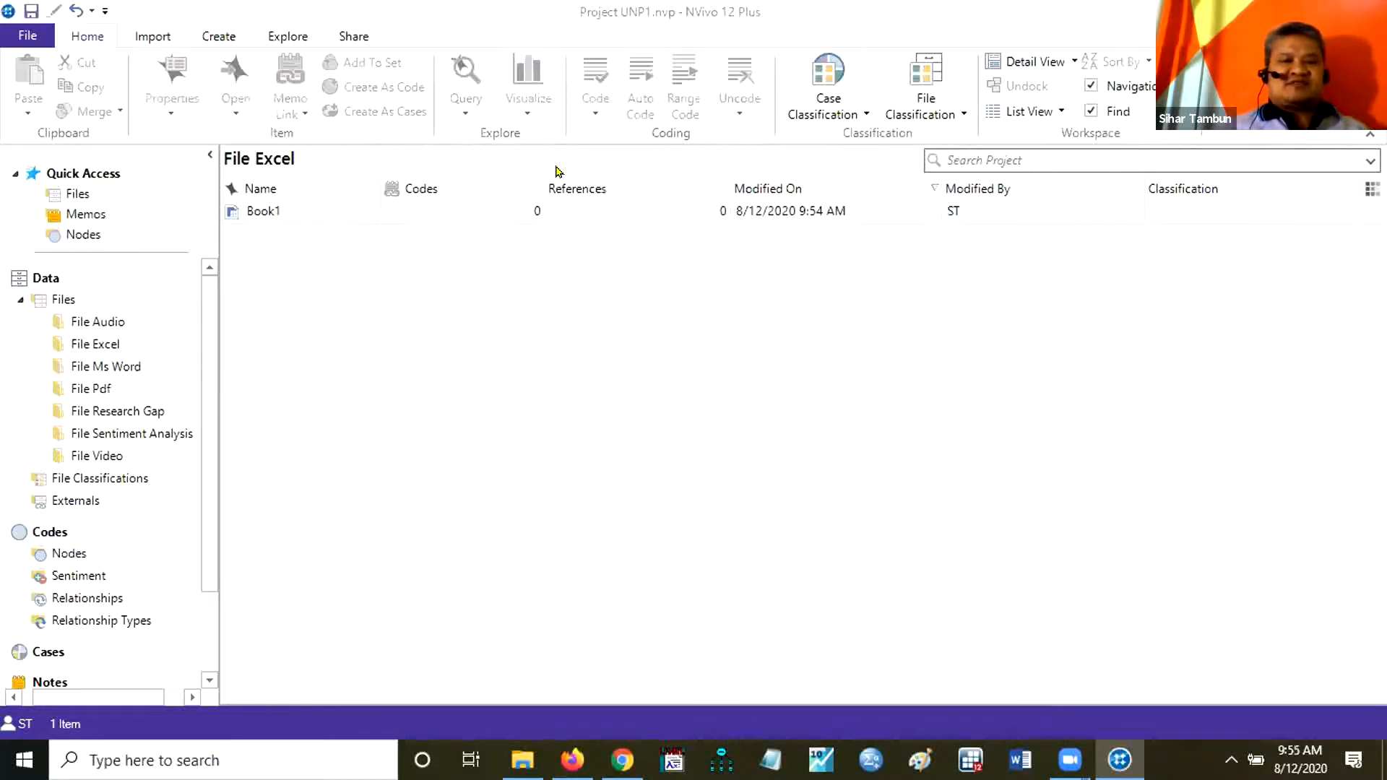